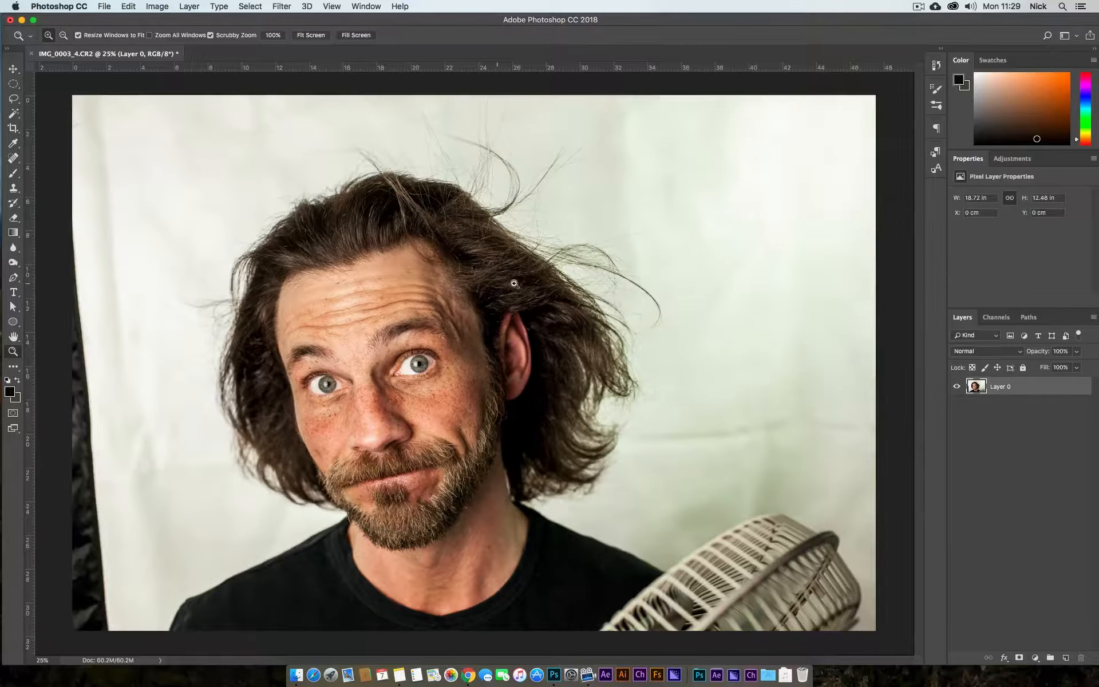
Compare the portrait's red, green and blue channels one by one to judge the contrast between hair and background.
left_click(999, 318)
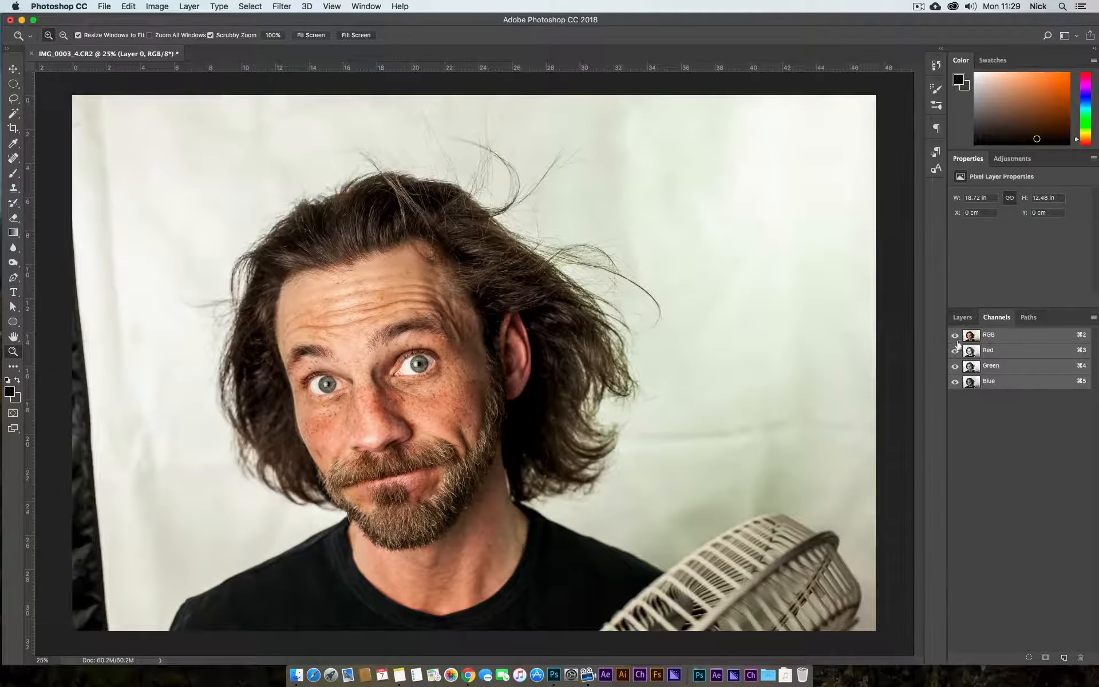
left_click(1005, 351)
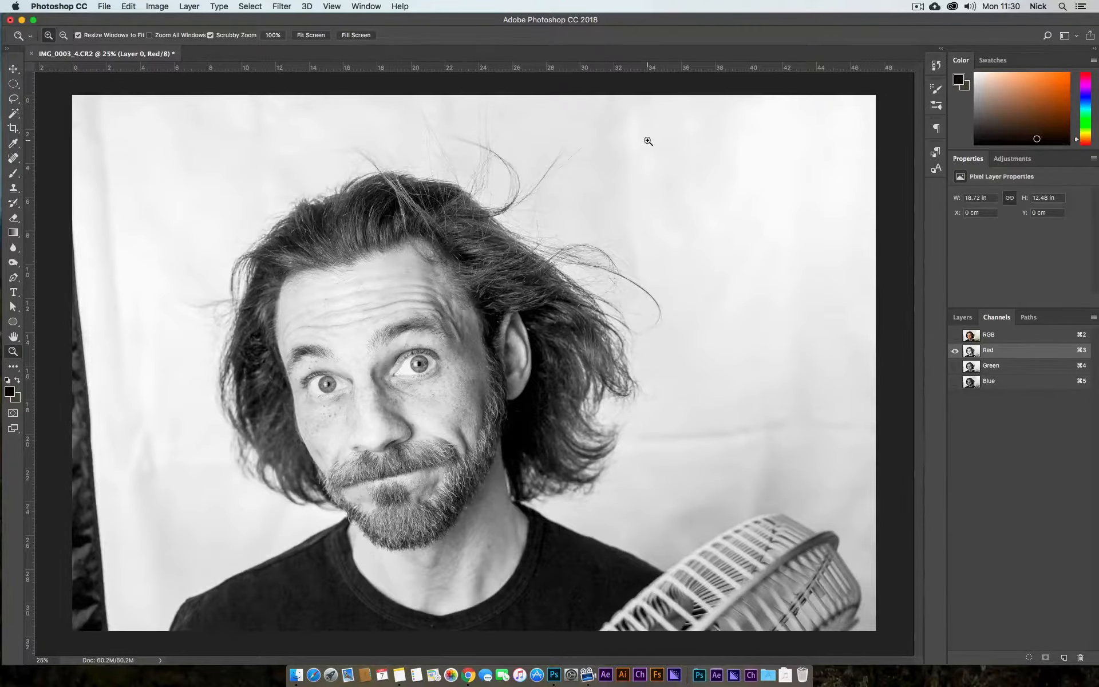
left_click(1012, 369)
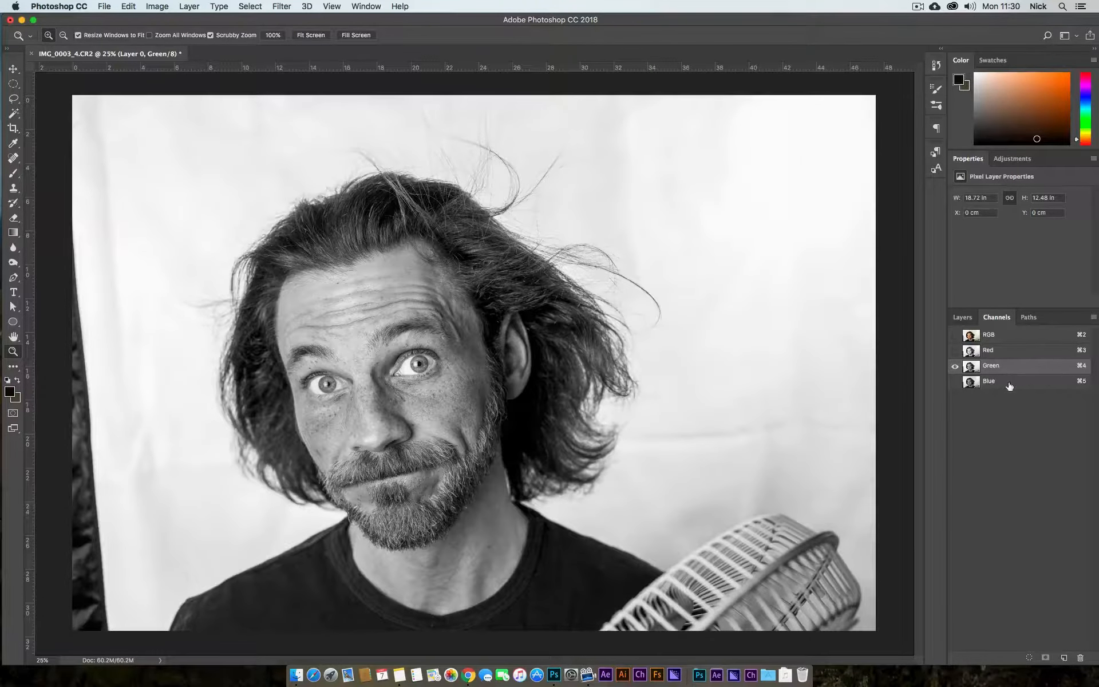
left_click(1009, 384)
left_click(1009, 352)
left_click(1003, 369)
left_click(1010, 385)
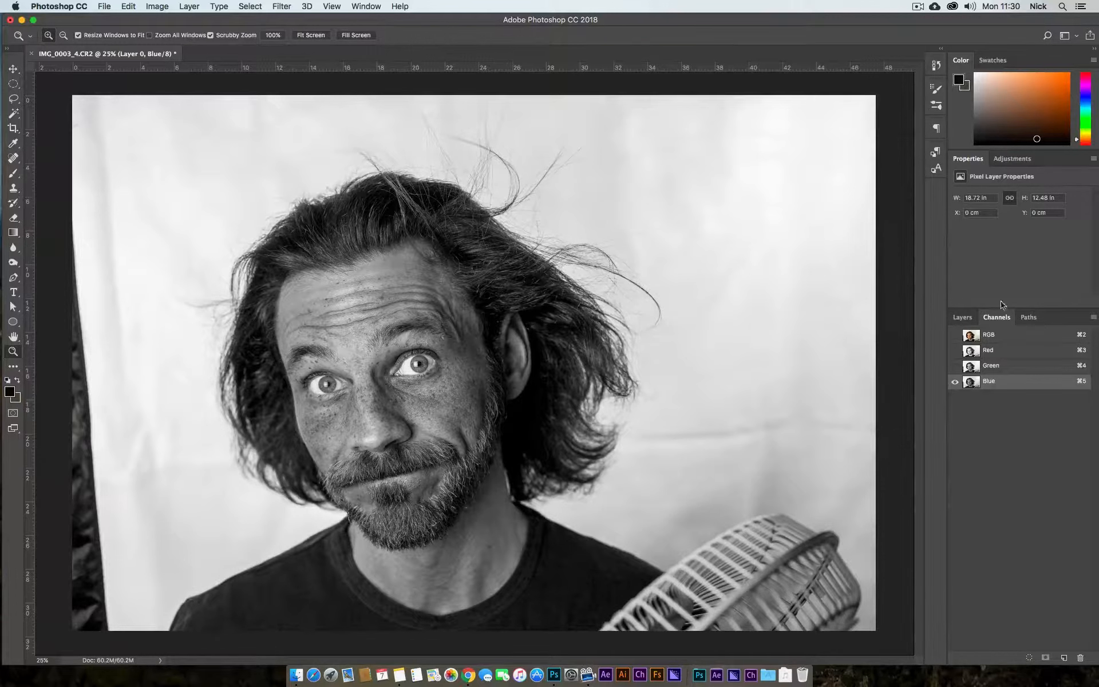
left_click(998, 367)
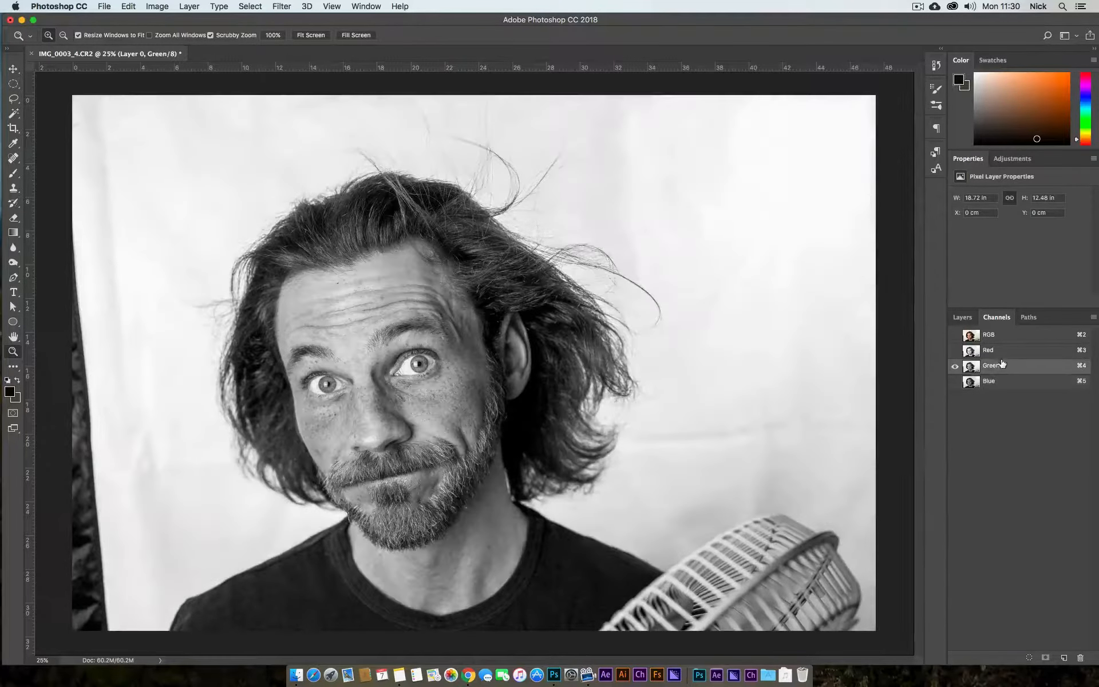
left_click(1001, 351)
left_click(1005, 366)
left_click(992, 351)
left_click(997, 367)
Duplicate the Green channel as "Green copy" within the same document.
right_click(1015, 367)
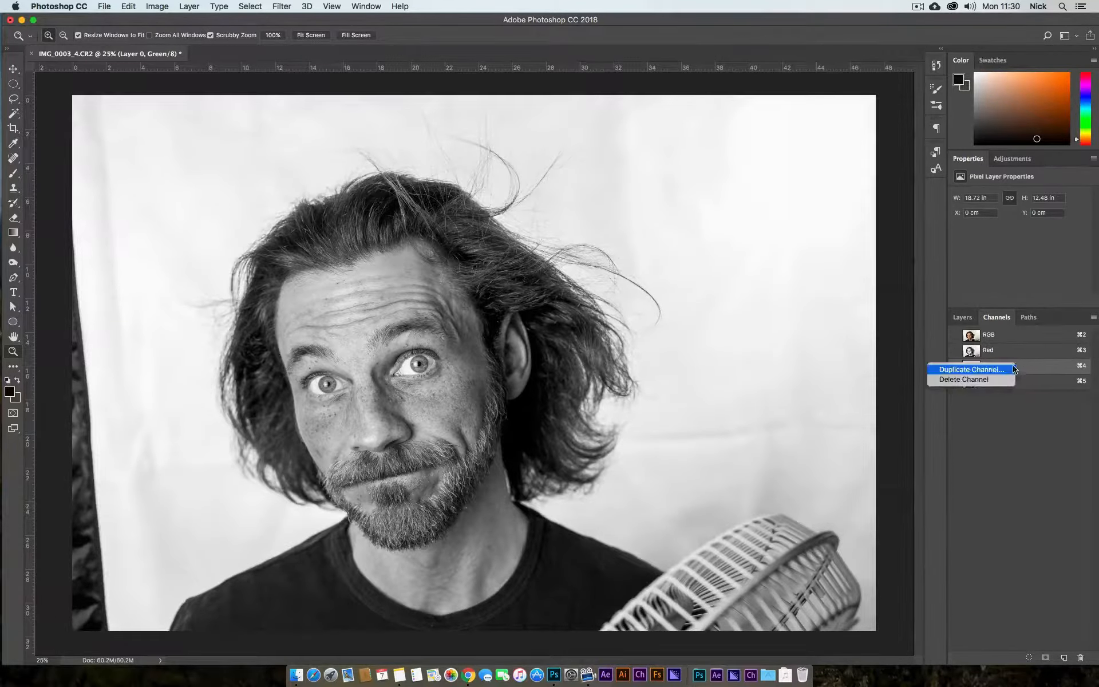
left_click(999, 370)
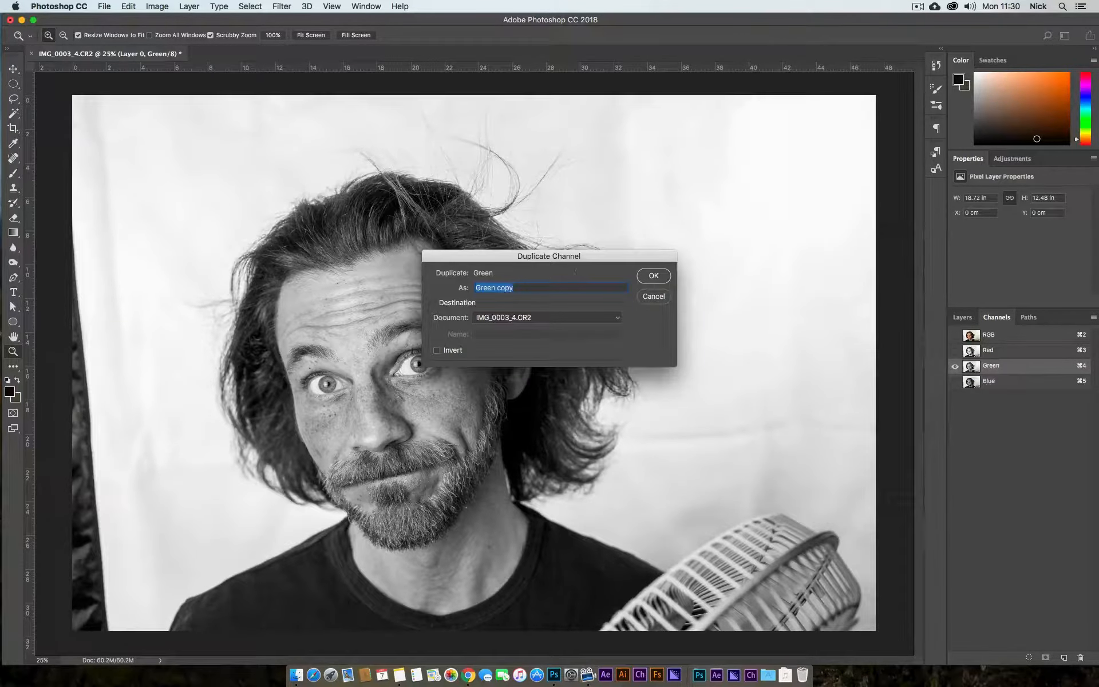
left_click(644, 281)
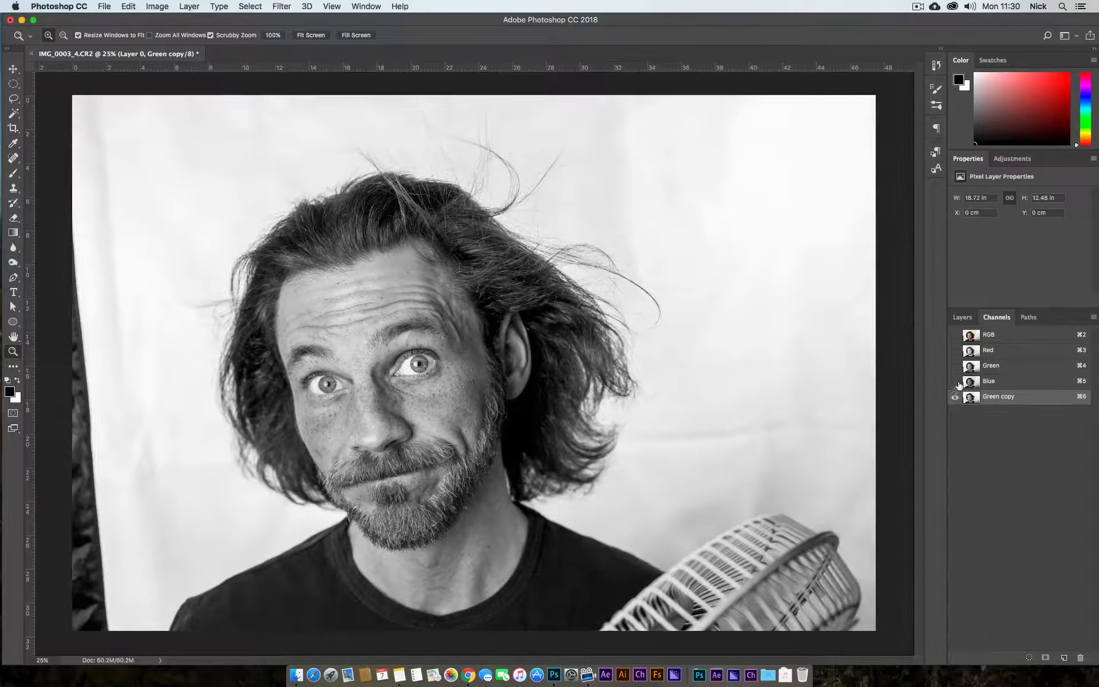
Start a Levels adjustment on the Green copy channel with midtones at 0.51 and the black input at 24.
key("super+l")
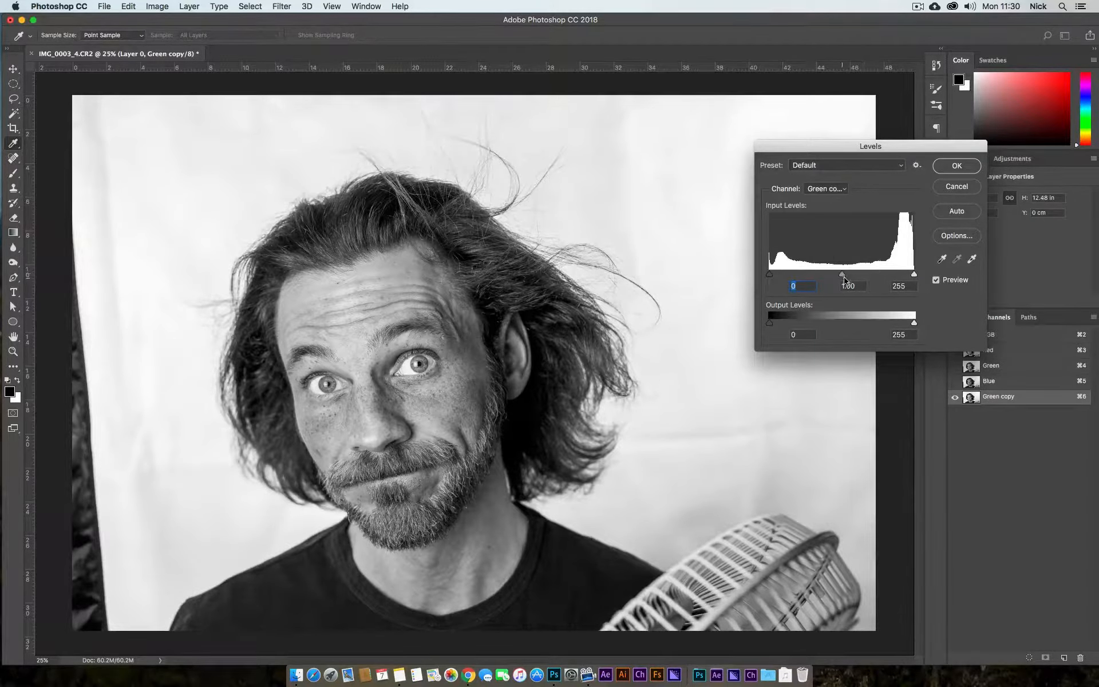
left_click_drag(842, 275, 872, 277)
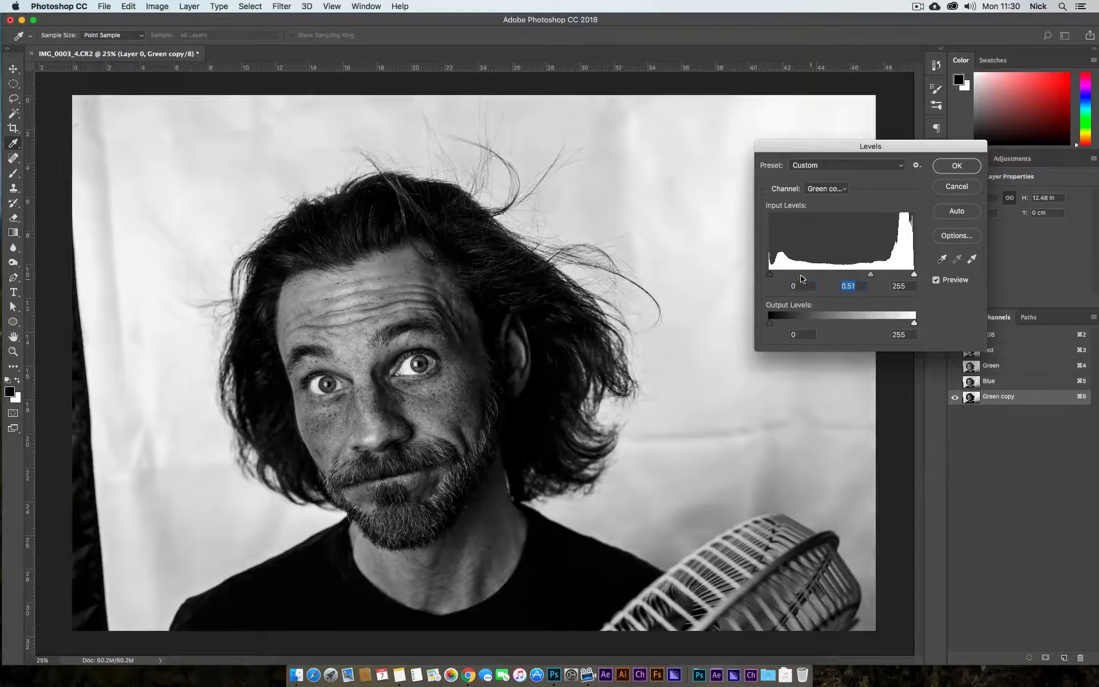
left_click_drag(770, 276, 783, 275)
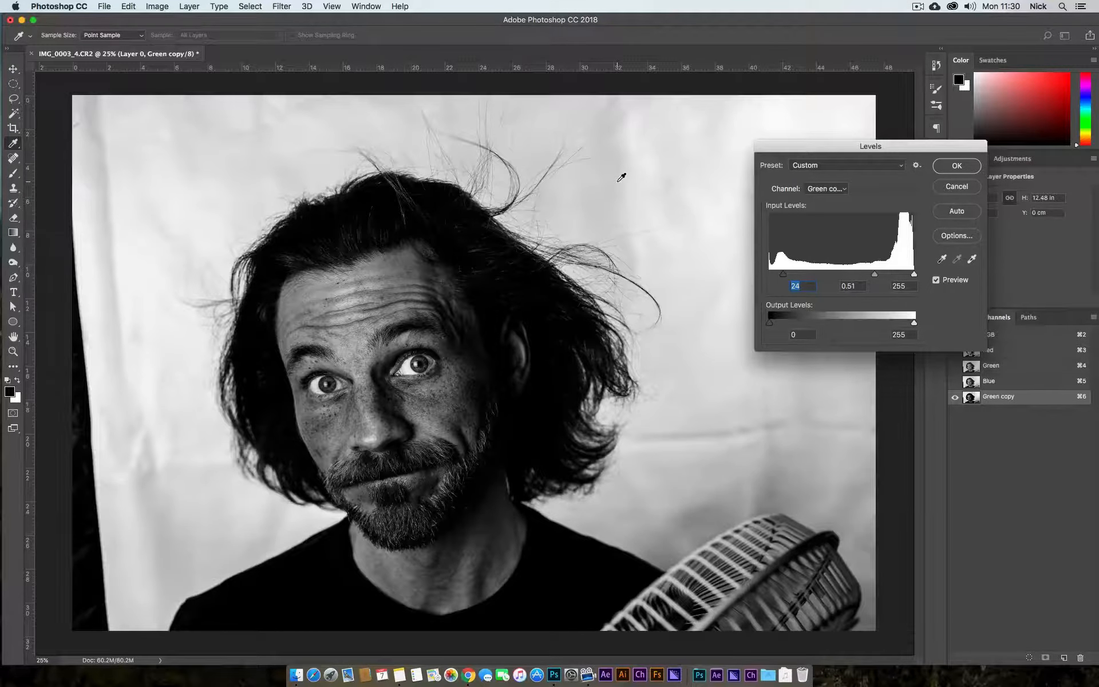
key("super+equal")
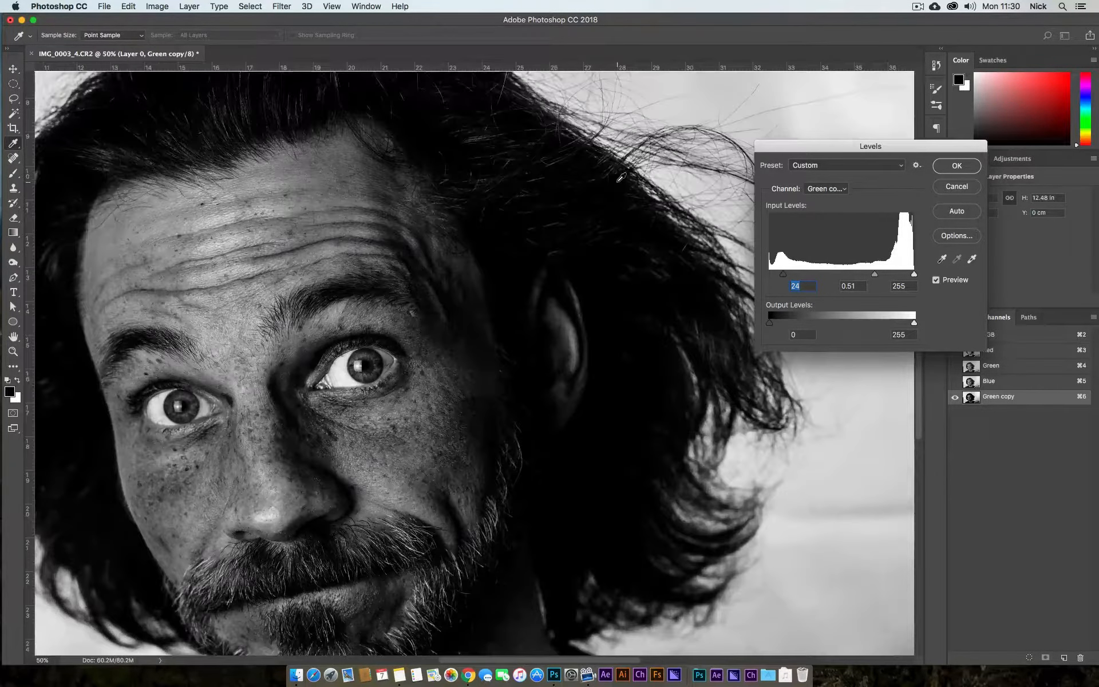
scroll(621, 177, "up", 5)
scroll(621, 177, "right", 3)
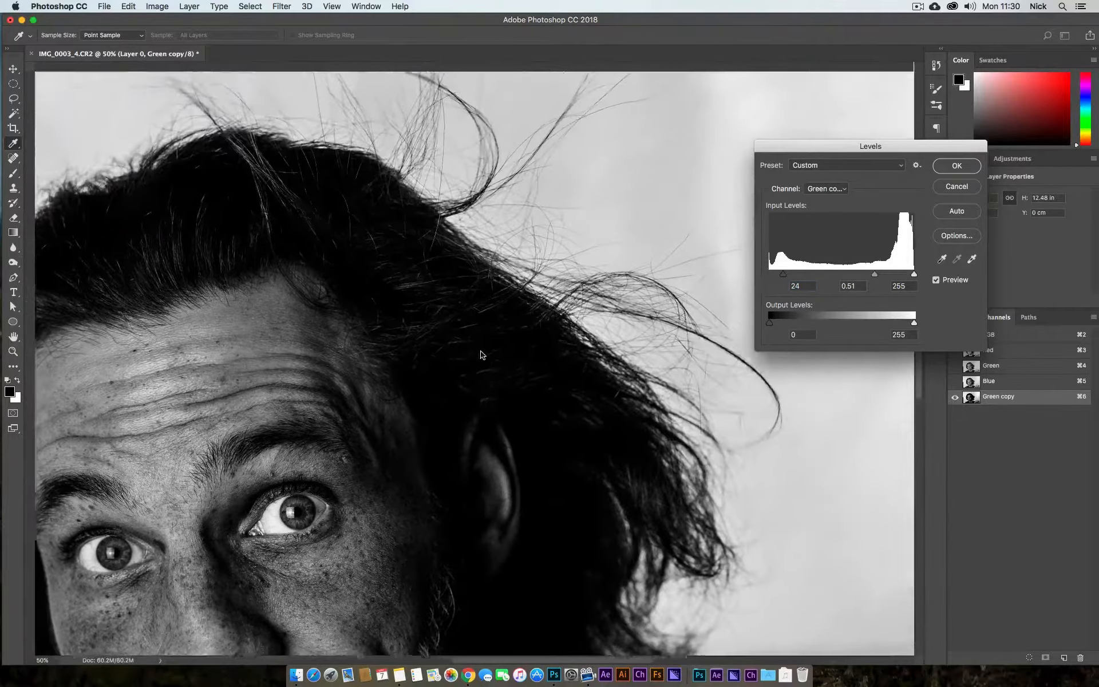
Try lighter Levels with black input 0 and midtones 1.08, then darken the hair with midtones 0.31 and black input 86.
left_click_drag(784, 274, 770, 275)
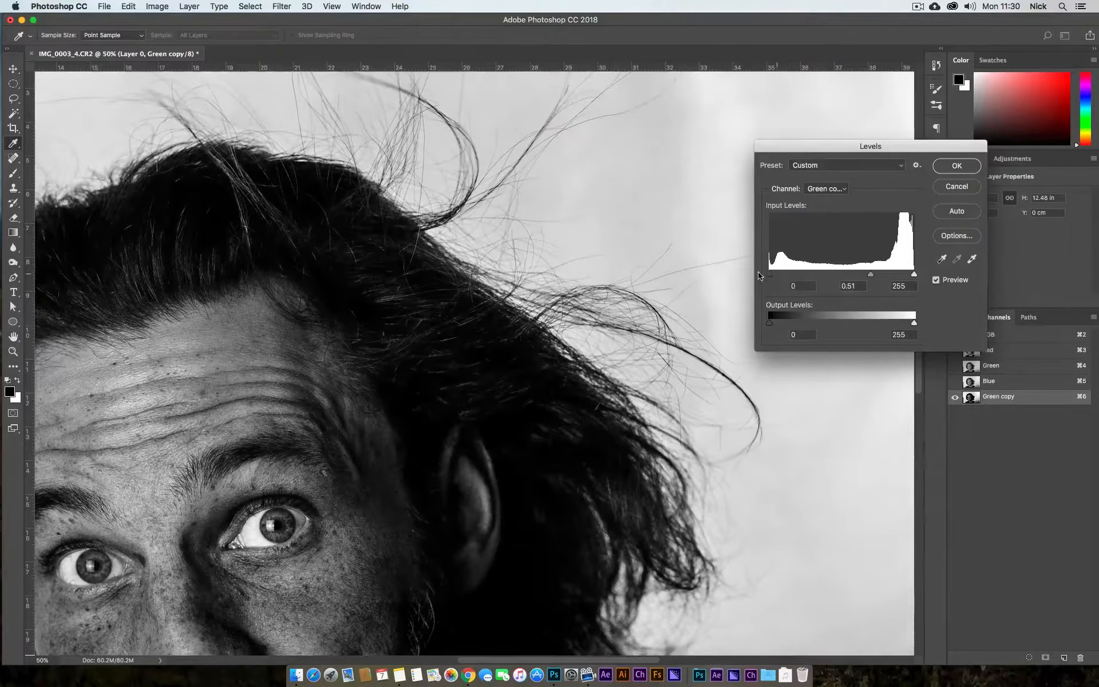
left_click_drag(869, 274, 837, 275)
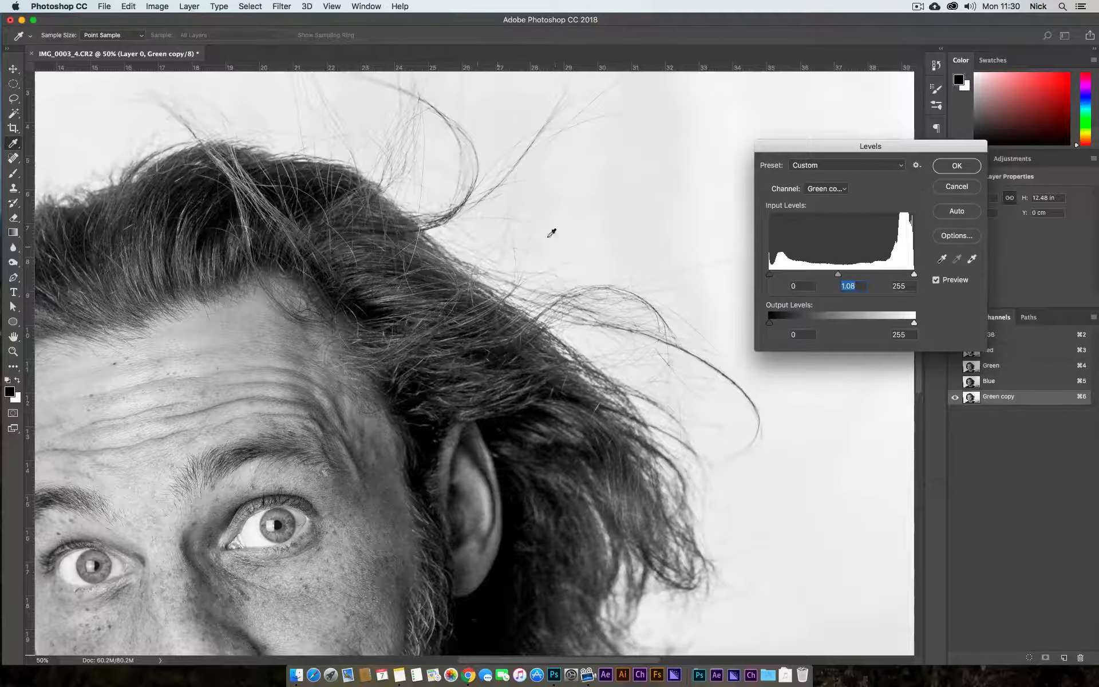
left_click_drag(839, 277, 886, 275)
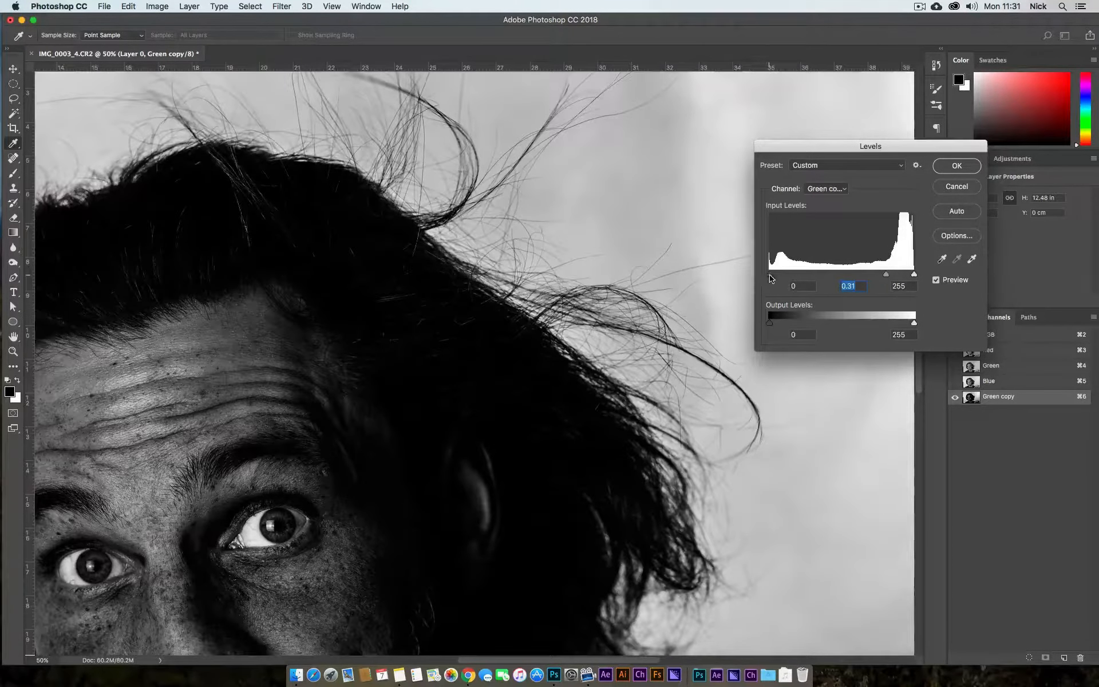
left_click_drag(770, 277, 819, 279)
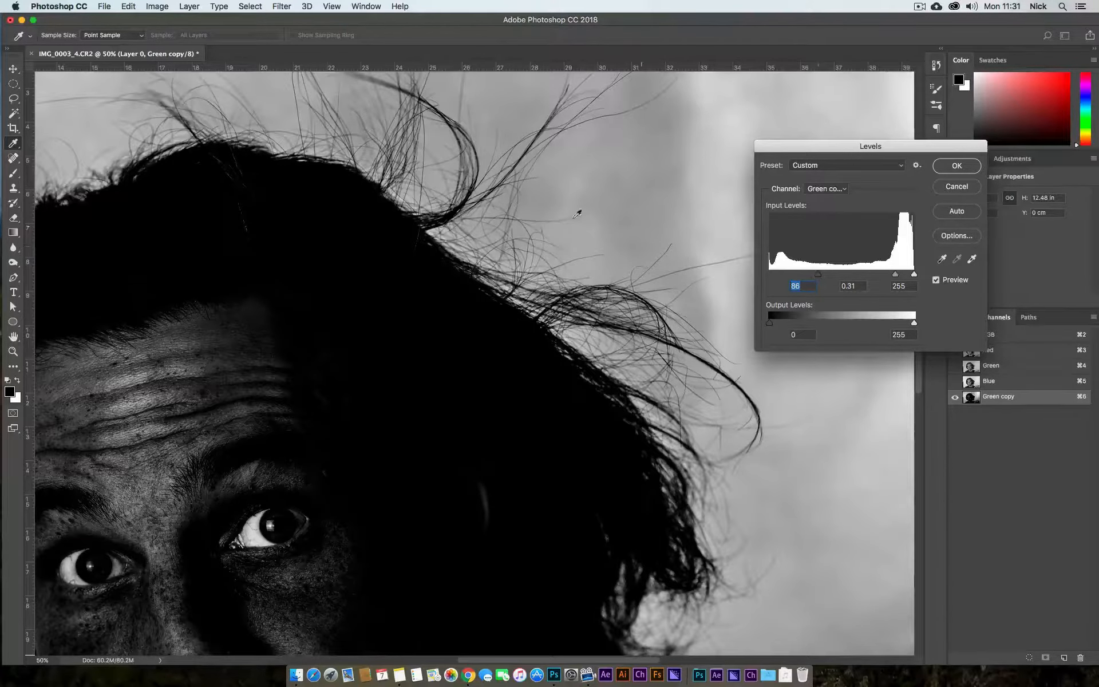
Whiten the backdrop with a white input of 222, set black input to 105 and midtones to 0.29, and apply the Levels.
left_click_drag(915, 277, 904, 278)
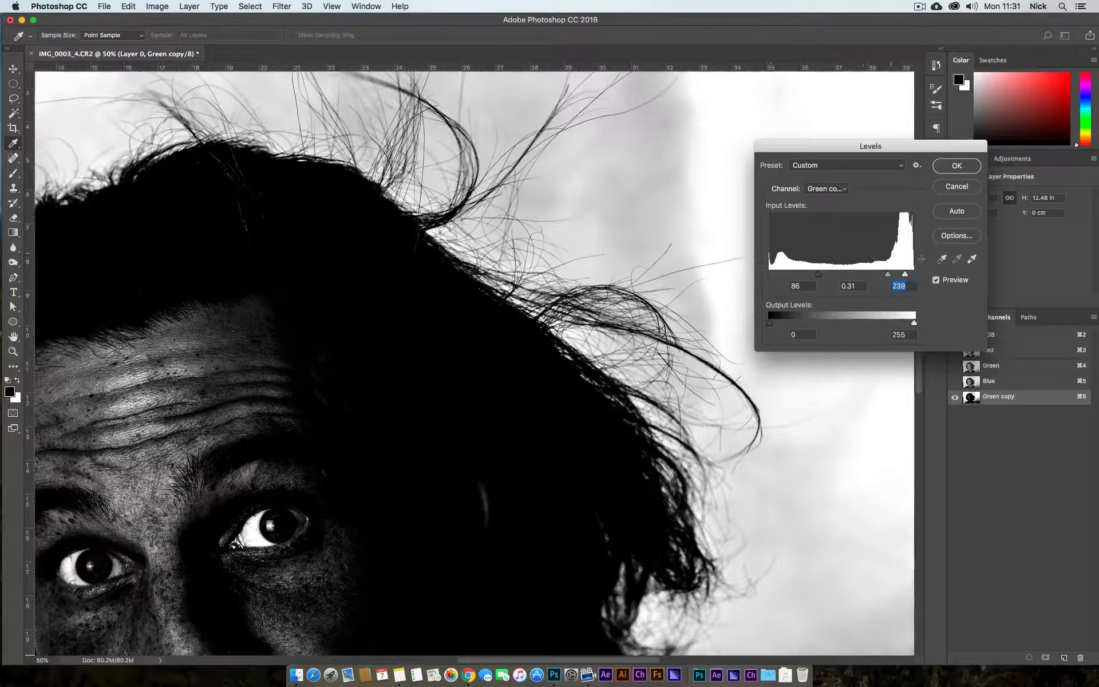
left_click_drag(905, 279, 897, 276)
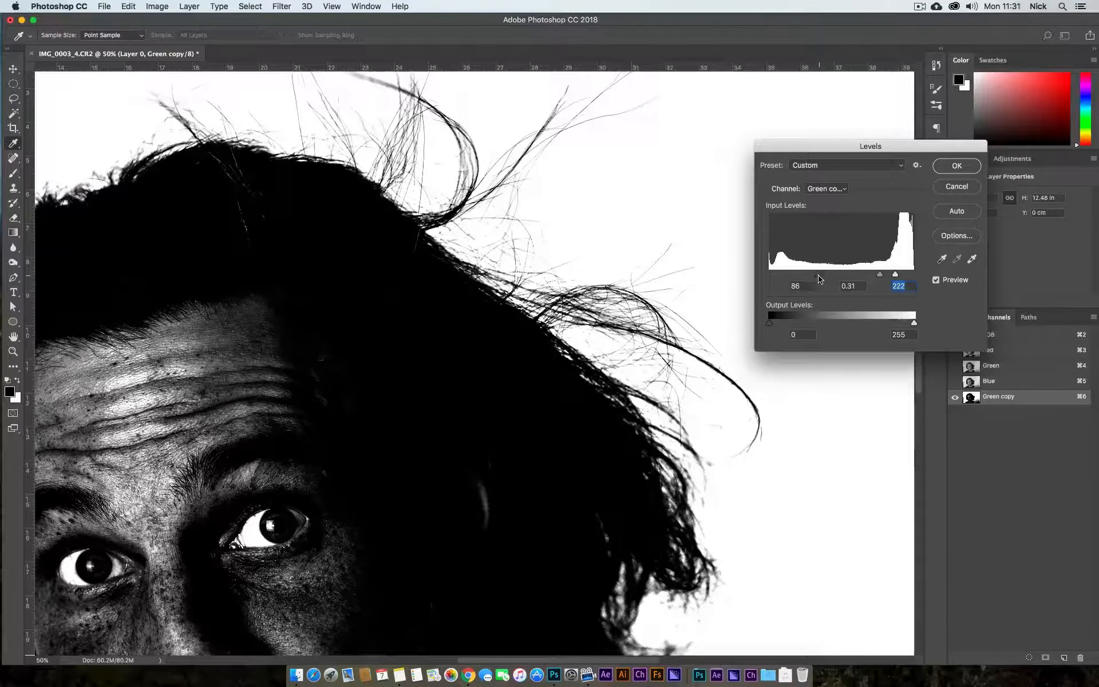
left_click_drag(820, 278, 882, 279)
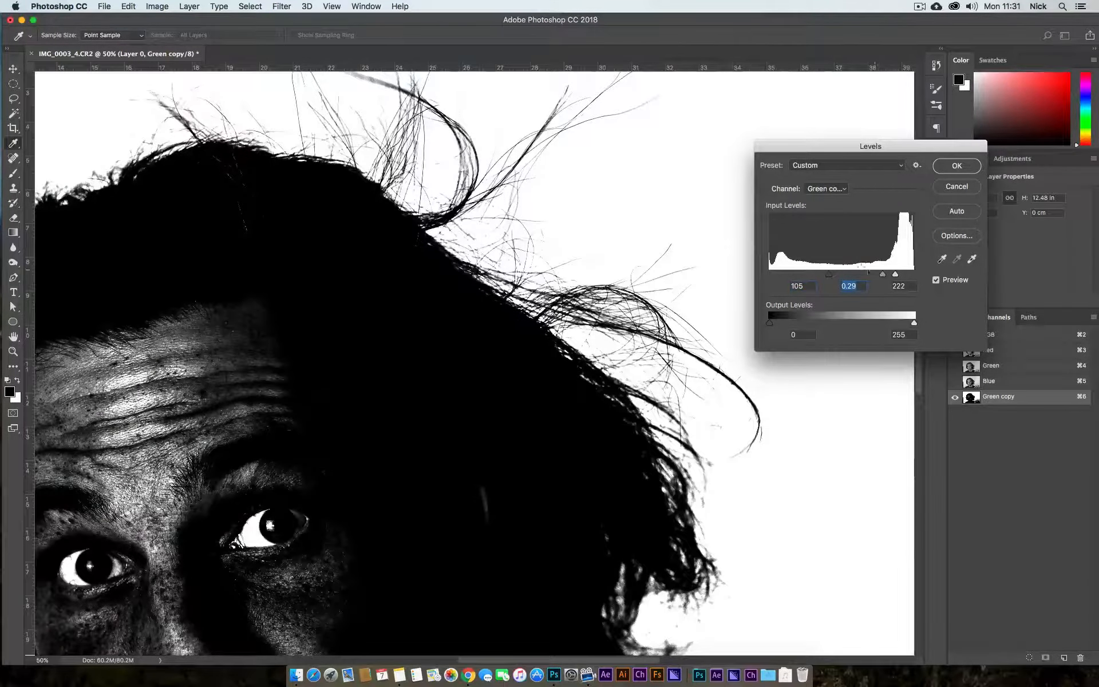
key("super+minus")
key("super+minus")
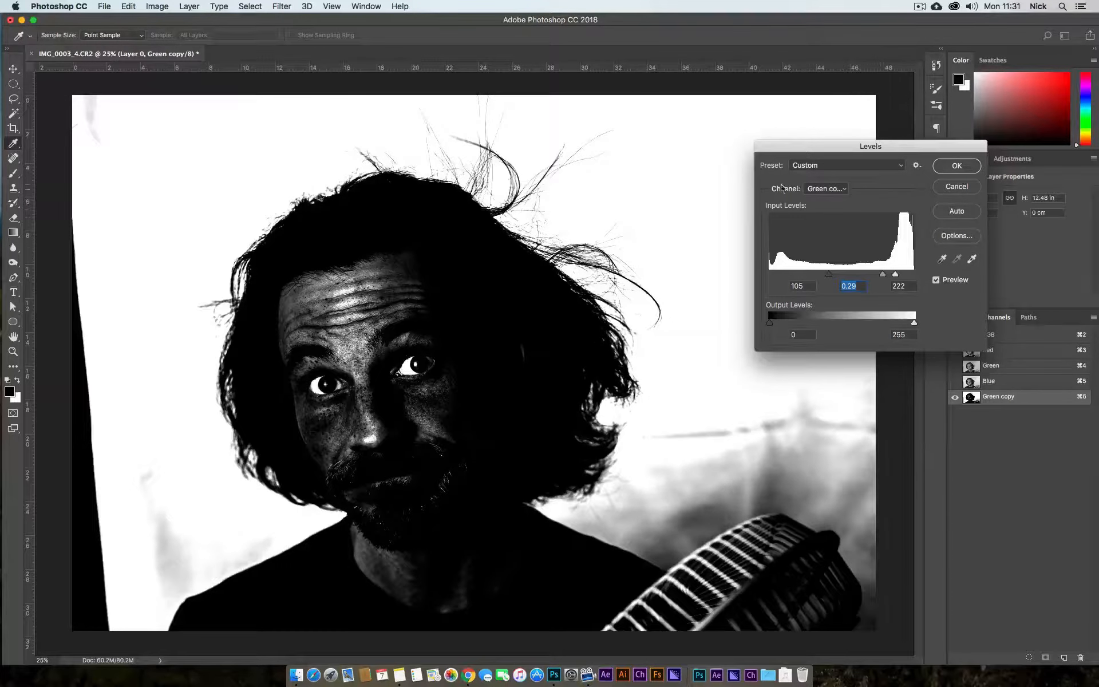
left_click(956, 166)
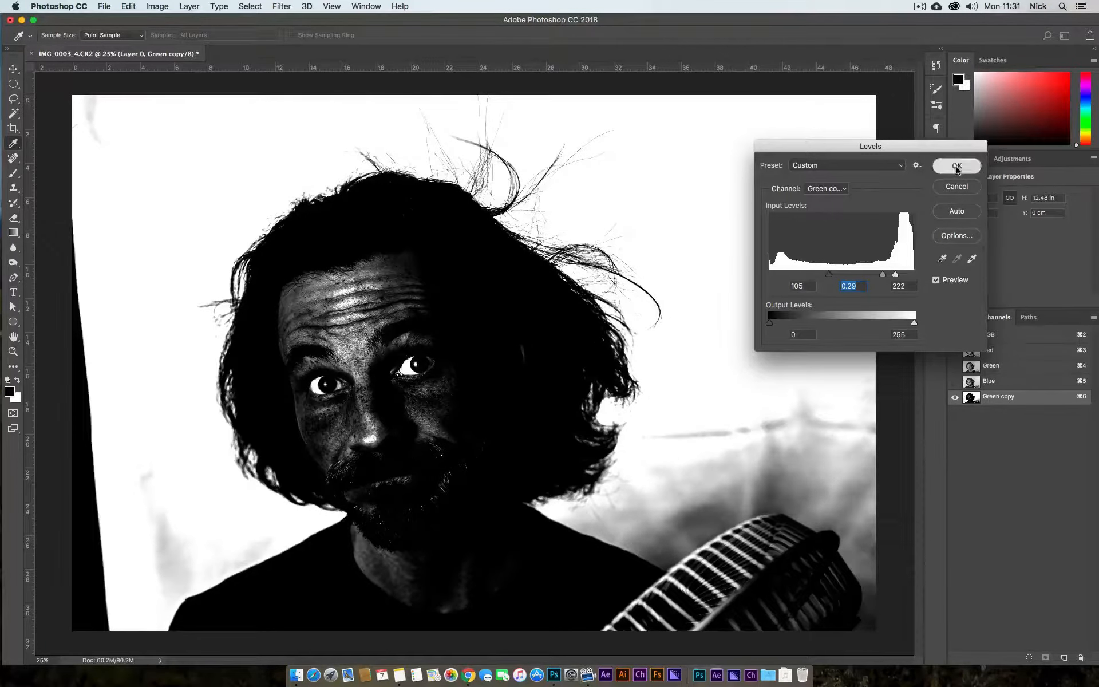
Paint the face, beard and neck solid black in the Green copy channel with a size 236 brush.
key("z")
key("b")
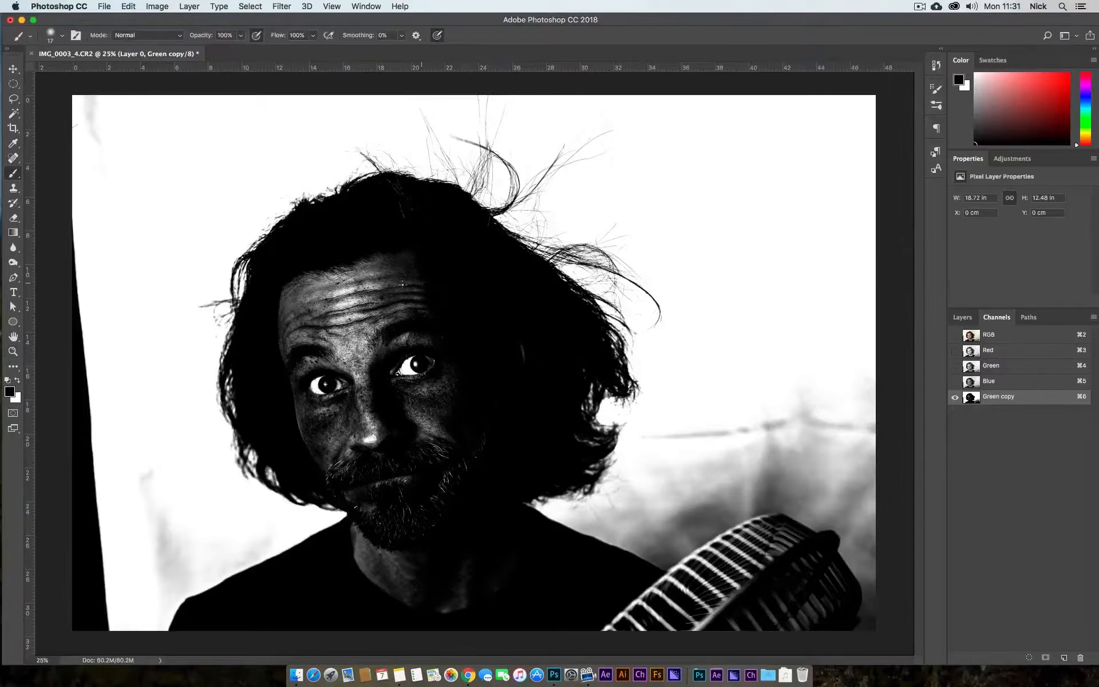
mouse_move(374, 300)
left_mouse_down()
mouse_move(389, 298)
mouse_move(441, 532)
left_mouse_up()
mouse_move(408, 337)
left_mouse_down()
mouse_move(384, 246)
mouse_move(346, 341)
mouse_move(332, 279)
mouse_move(303, 284)
mouse_move(280, 365)
mouse_move(299, 372)
mouse_move(322, 351)
mouse_move(299, 390)
mouse_move(344, 421)
mouse_move(366, 320)
mouse_move(368, 397)
mouse_move(421, 407)
mouse_move(433, 340)
mouse_move(460, 407)
mouse_move(493, 381)
left_mouse_up()
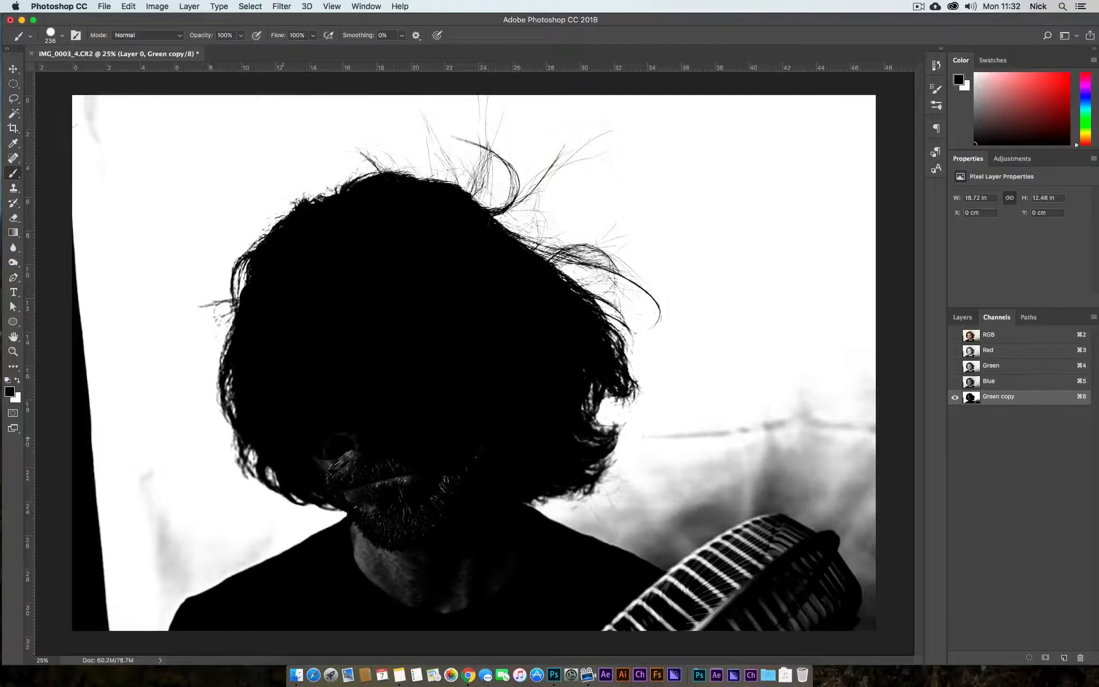
mouse_move(350, 452)
left_mouse_down()
mouse_move(318, 420)
mouse_move(363, 452)
mouse_move(381, 484)
mouse_move(366, 489)
mouse_move(316, 466)
mouse_move(324, 483)
mouse_move(440, 476)
mouse_move(502, 439)
mouse_move(410, 532)
mouse_move(408, 490)
mouse_move(390, 495)
mouse_move(357, 543)
mouse_move(360, 576)
mouse_move(412, 571)
mouse_move(429, 621)
mouse_move(463, 571)
mouse_move(463, 539)
mouse_move(513, 612)
left_mouse_up()
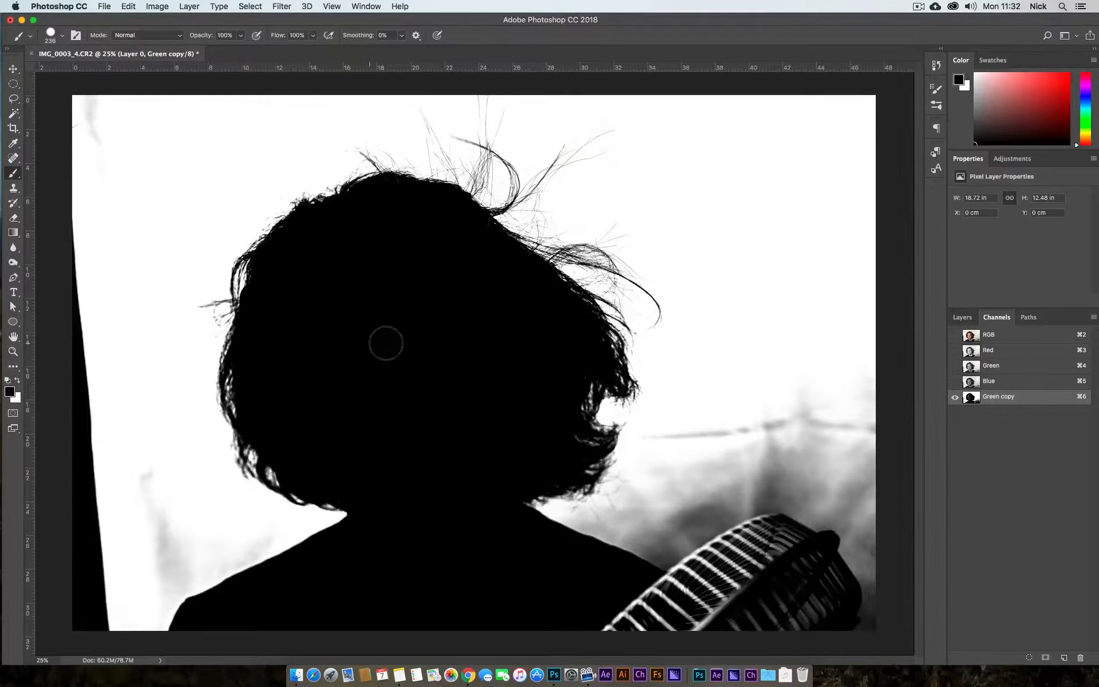
Paint the grey backdrop patches beside the shoulders and most of the fan white in the Green copy channel.
key("x")
mouse_move(112, 575)
left_mouse_down()
mouse_move(168, 535)
mouse_move(168, 522)
mouse_move(186, 530)
mouse_move(181, 553)
mouse_move(191, 551)
mouse_move(172, 581)
mouse_move(261, 539)
mouse_move(212, 558)
mouse_move(245, 548)
left_mouse_up()
mouse_move(692, 407)
left_mouse_down()
mouse_move(672, 442)
mouse_move(783, 397)
mouse_move(815, 520)
mouse_move(858, 387)
mouse_move(713, 452)
mouse_move(750, 501)
mouse_move(633, 498)
mouse_move(655, 503)
mouse_move(718, 561)
mouse_move(805, 576)
left_mouse_up()
right_click(806, 577)
key("Escape")
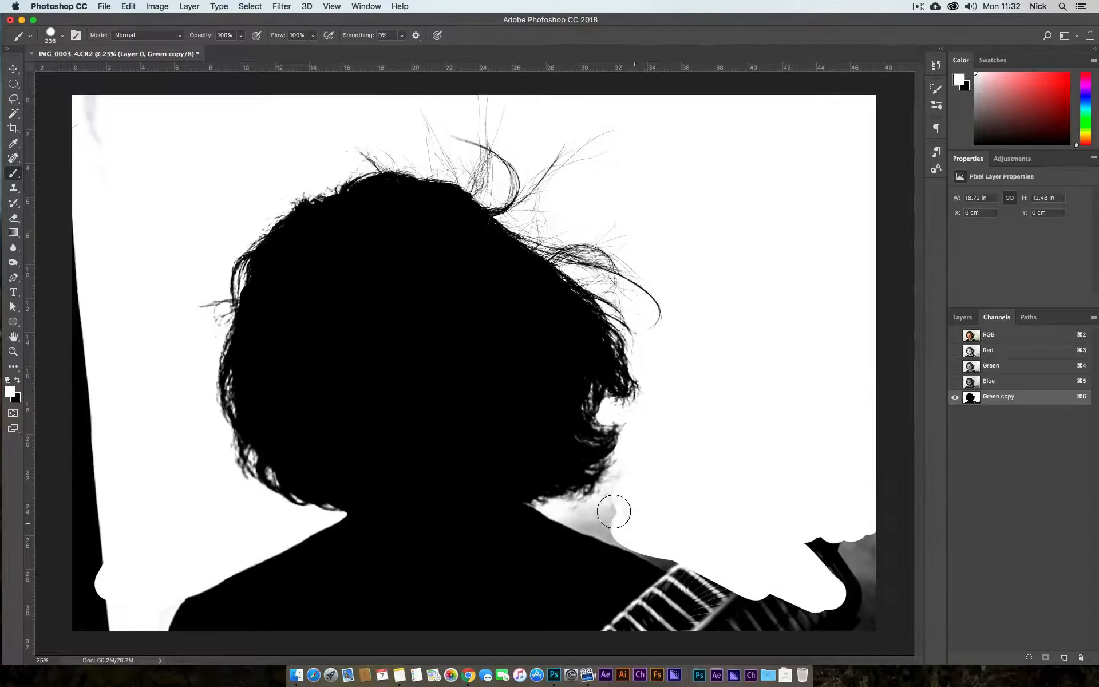
mouse_move(723, 526)
left_mouse_down()
mouse_move(671, 545)
mouse_move(863, 619)
mouse_move(868, 520)
left_mouse_up()
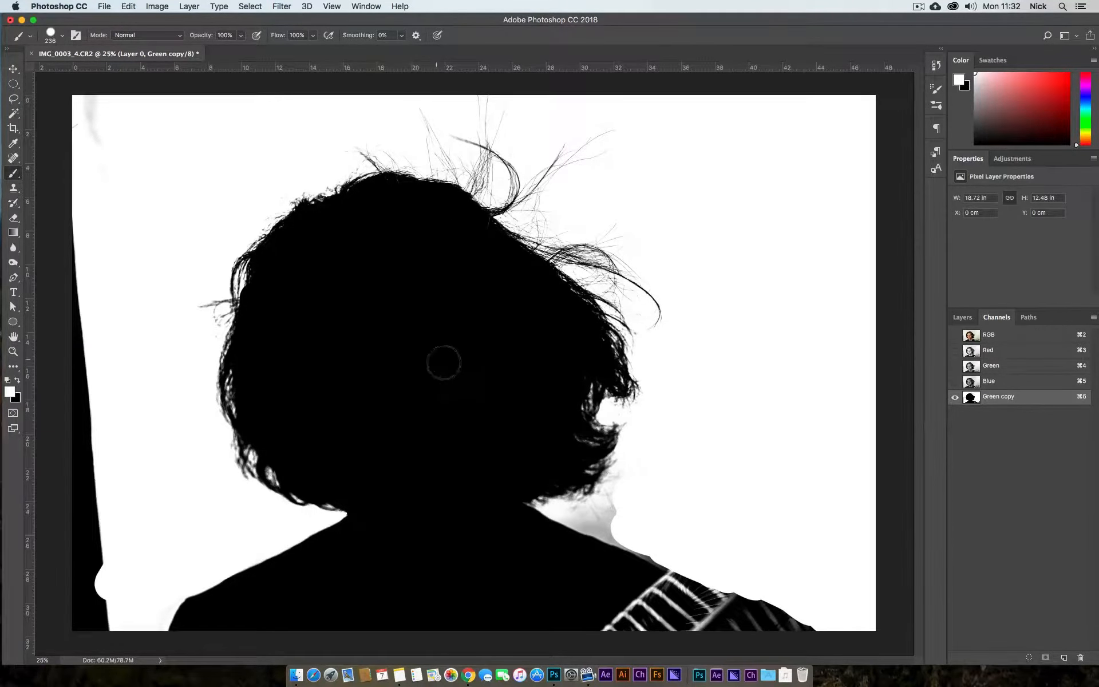
Load the Green copy channel as a selection over the RGB image and add an inverted layer mask hiding Layer 0's background.
left_click(1011, 338)
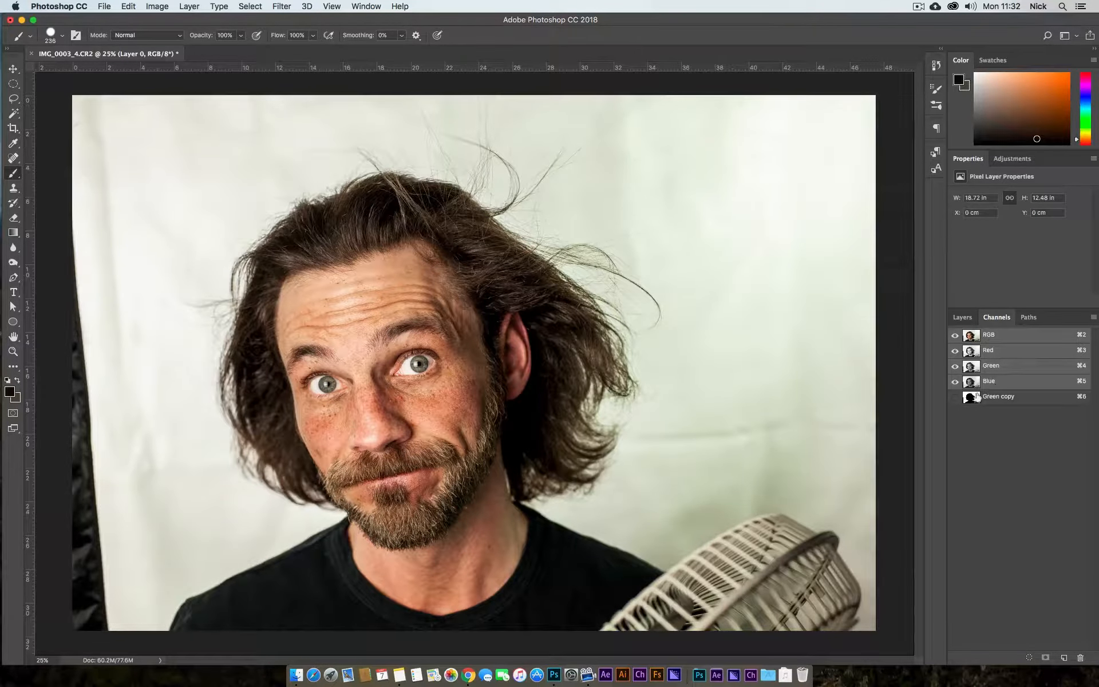
left_click(971, 396, "super")
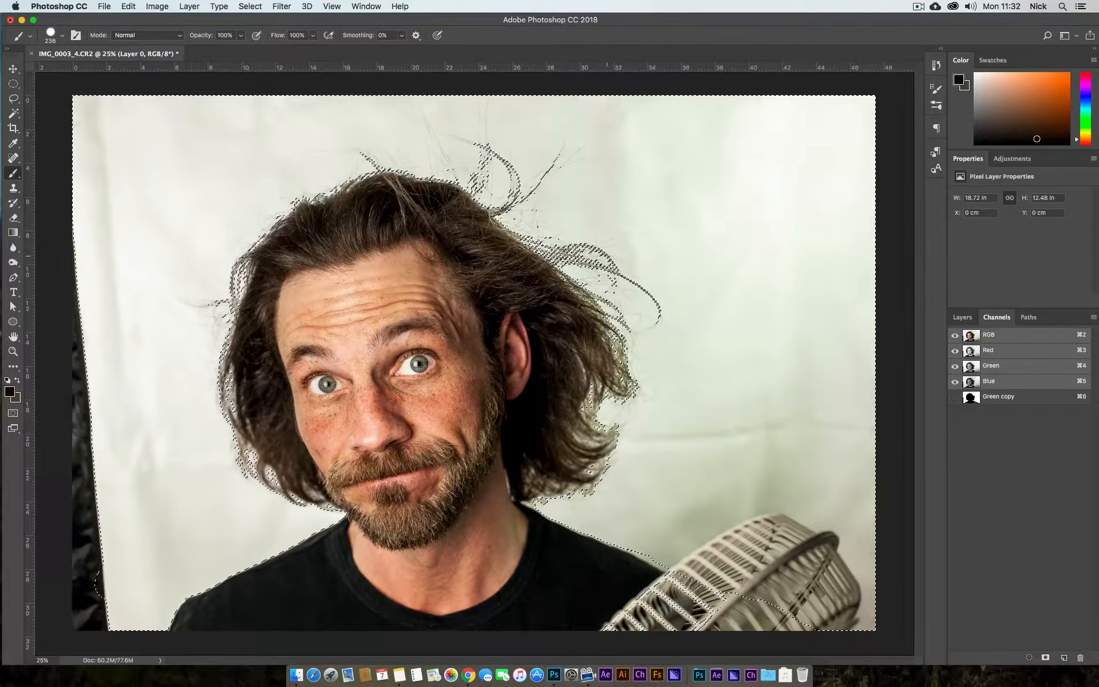
left_click(964, 319)
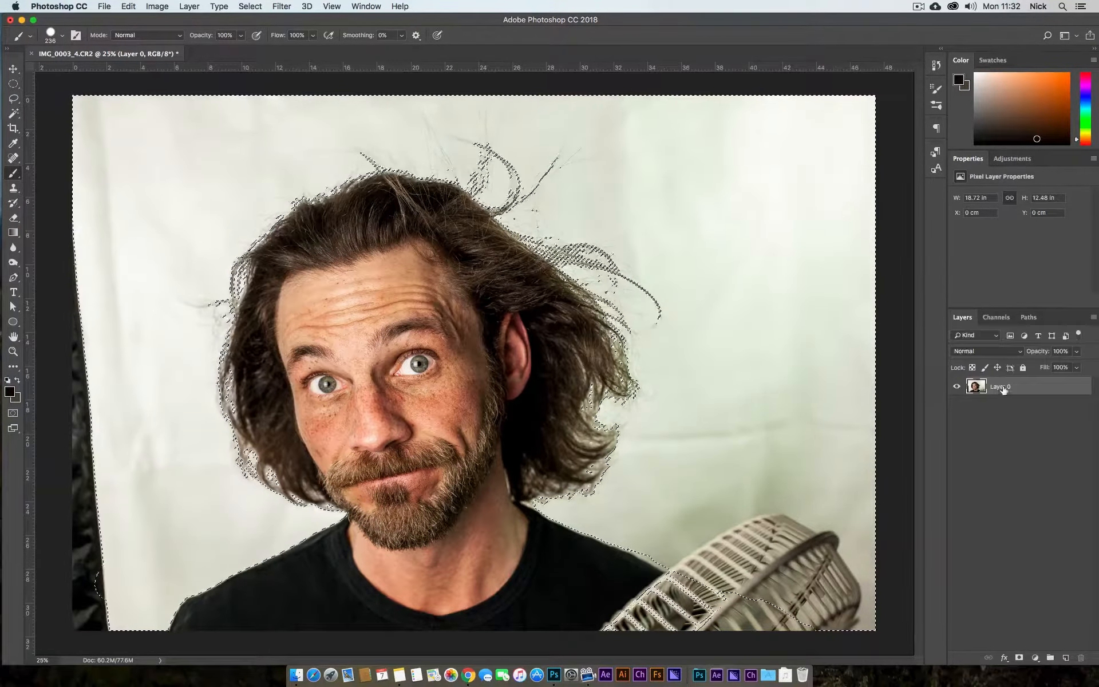
left_click(1019, 658)
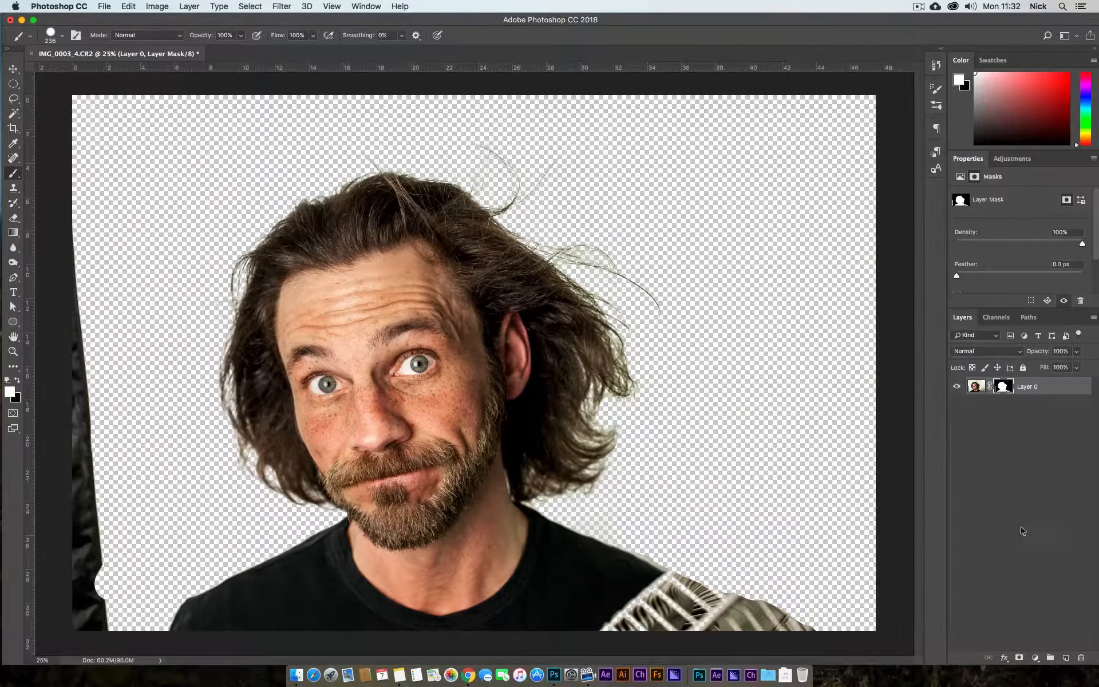
Deselect the layer, try moving the masked portrait with the Move tool, and undo the move.
left_click(1001, 432)
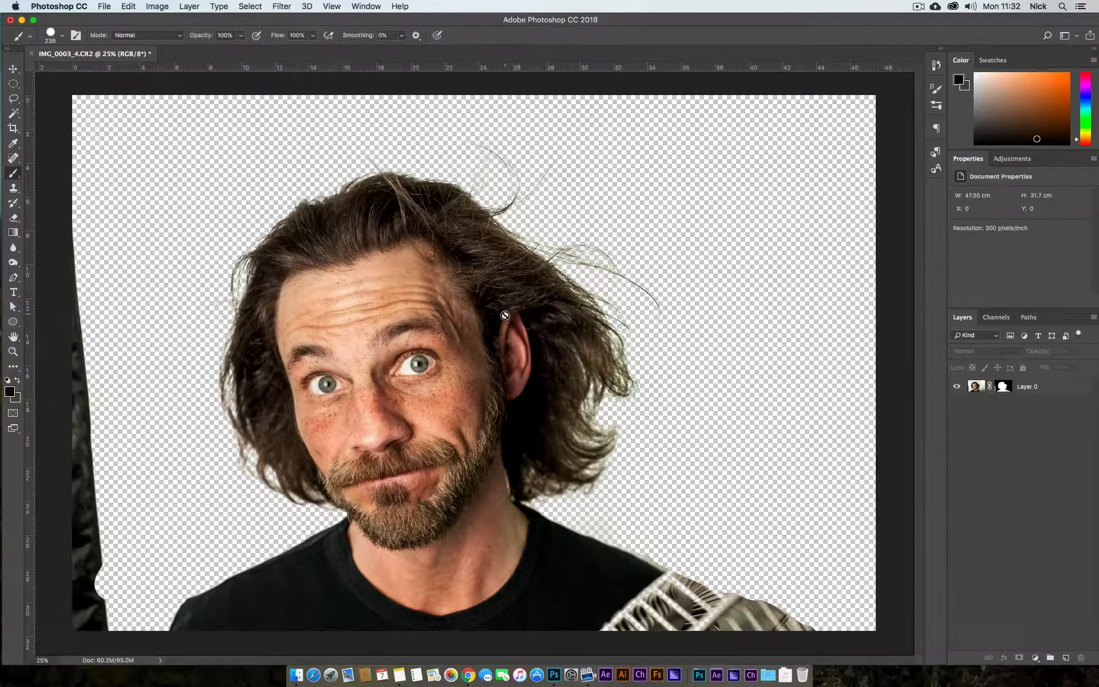
key("v")
left_click_drag(434, 317, 481, 303)
key("super+z")
left_click(1014, 462)
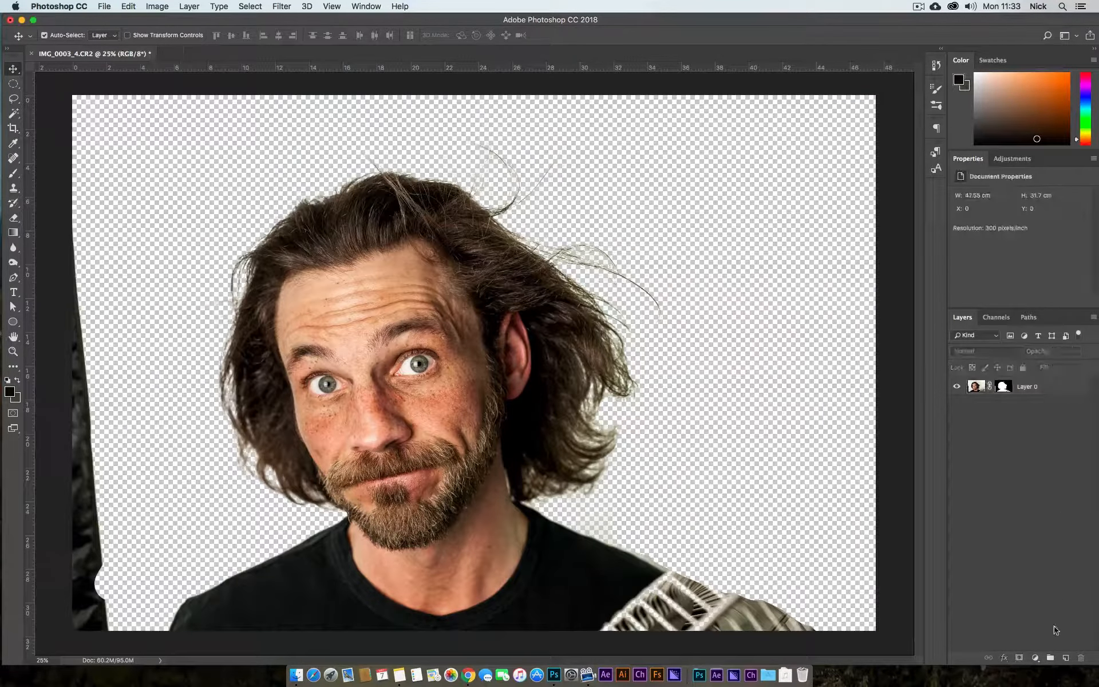
Add a dark grey Solid Color fill layer and place it beneath Layer 0 as the backdrop.
left_click(1036, 658)
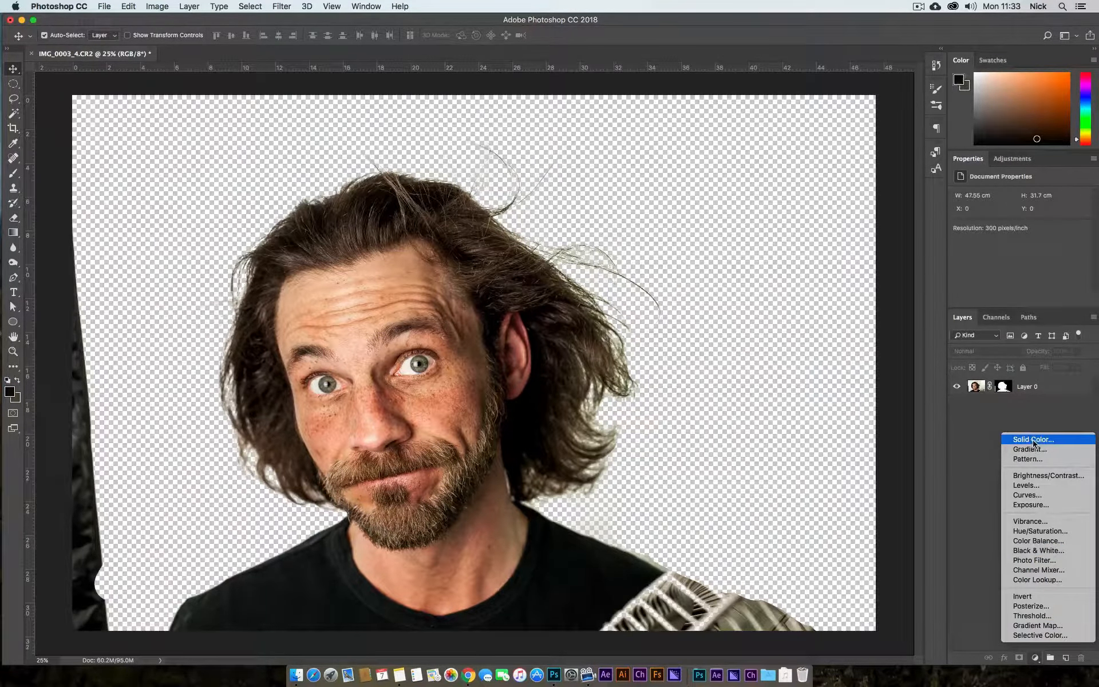
left_click(1033, 441)
left_click_drag(728, 357, 681, 353)
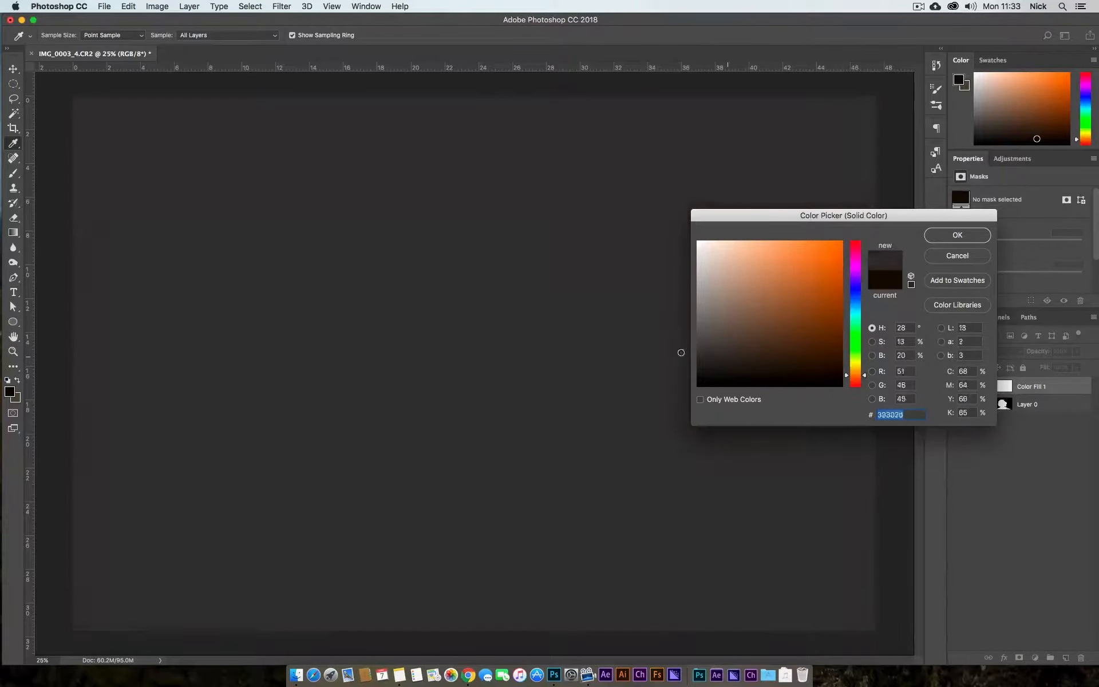
left_click(976, 235)
left_click_drag(1039, 387, 1035, 407)
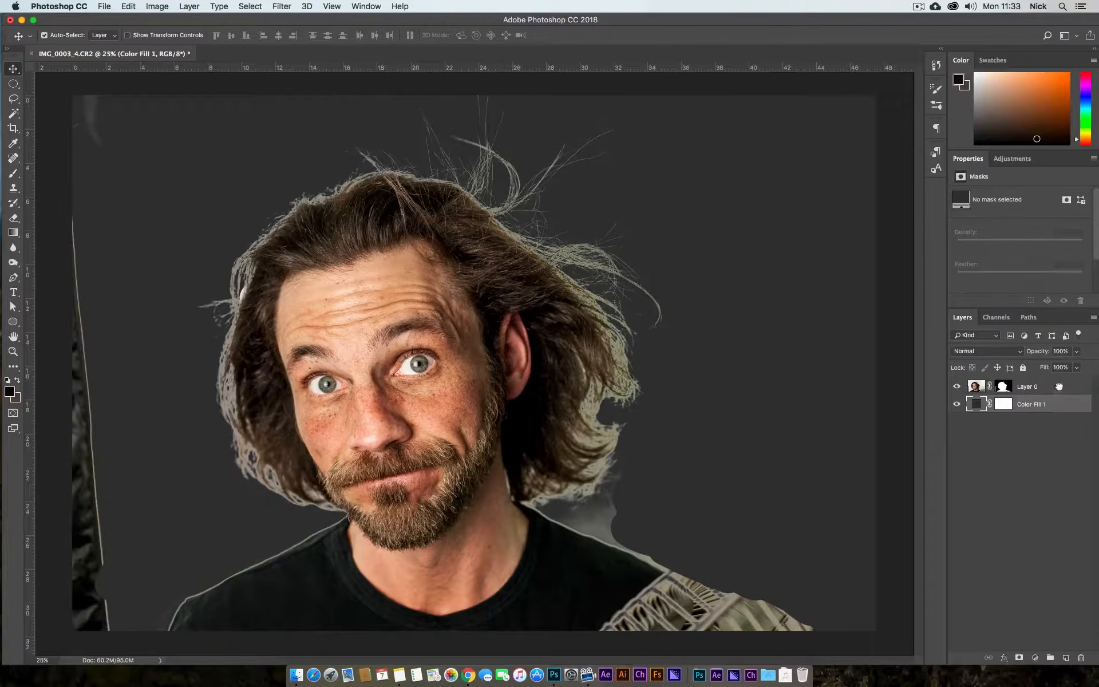
Create a new empty layer above Layer 0 and clip it to the masked portrait.
left_click(1059, 386)
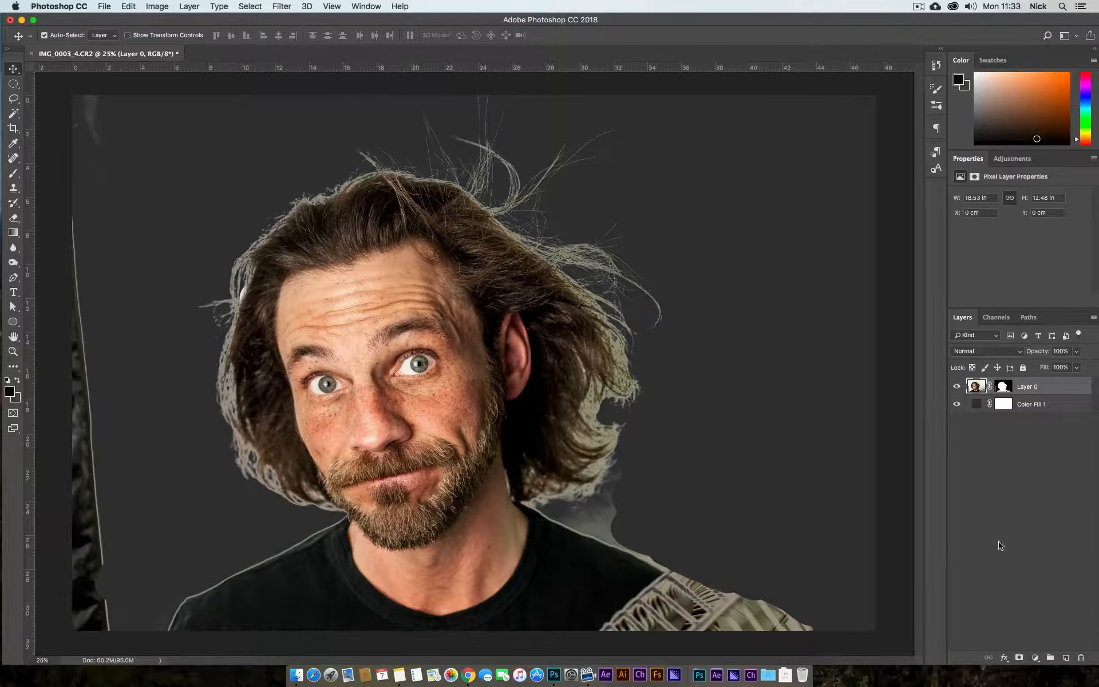
left_click(1036, 659)
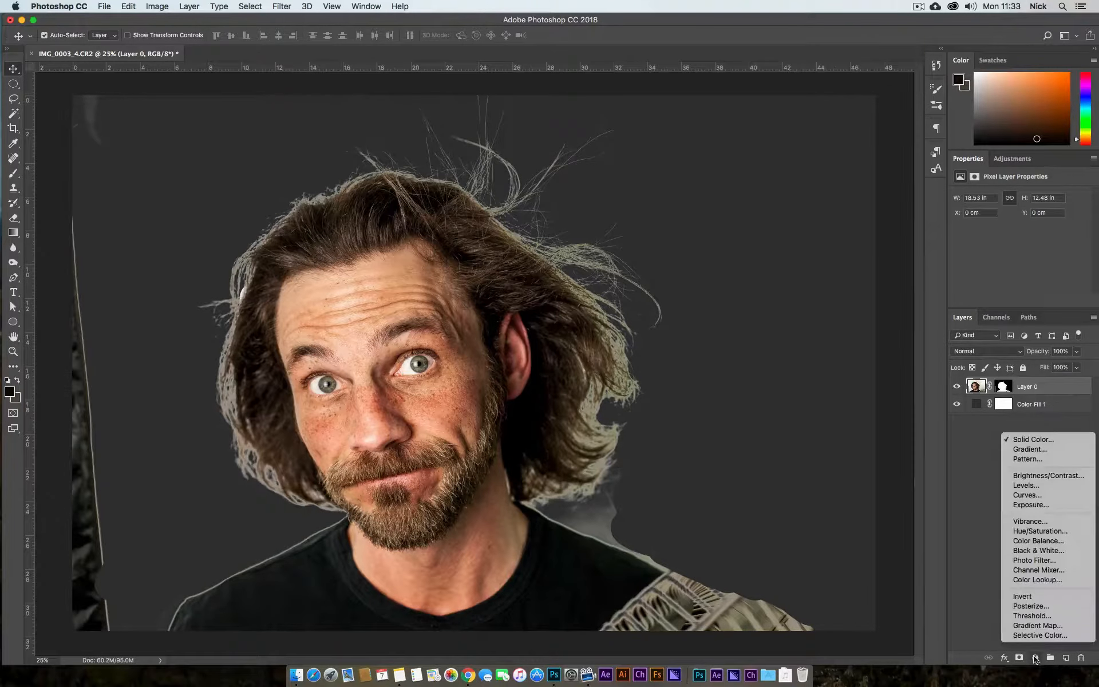
left_click(978, 540)
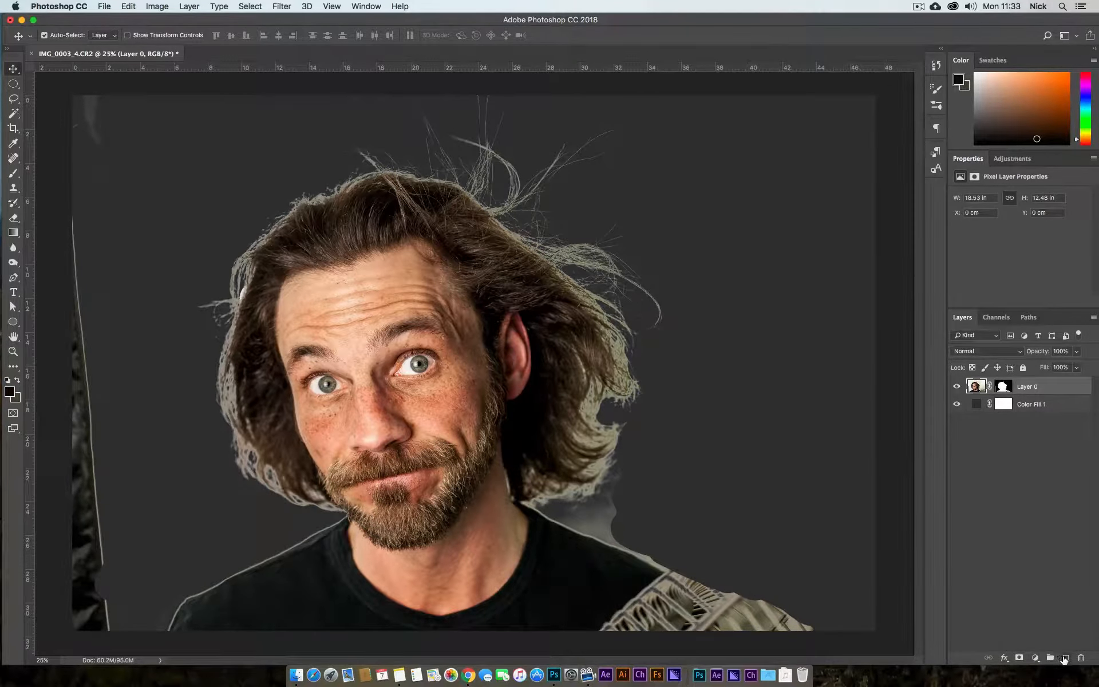
left_click(1064, 658)
right_click(1047, 387)
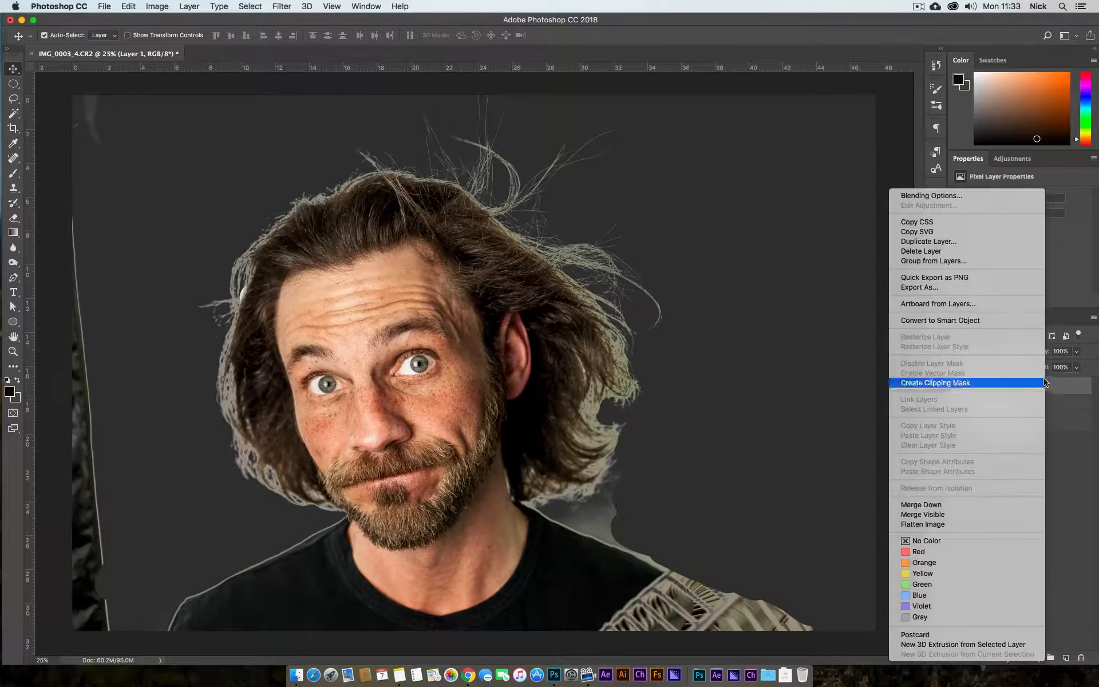
left_click(966, 382)
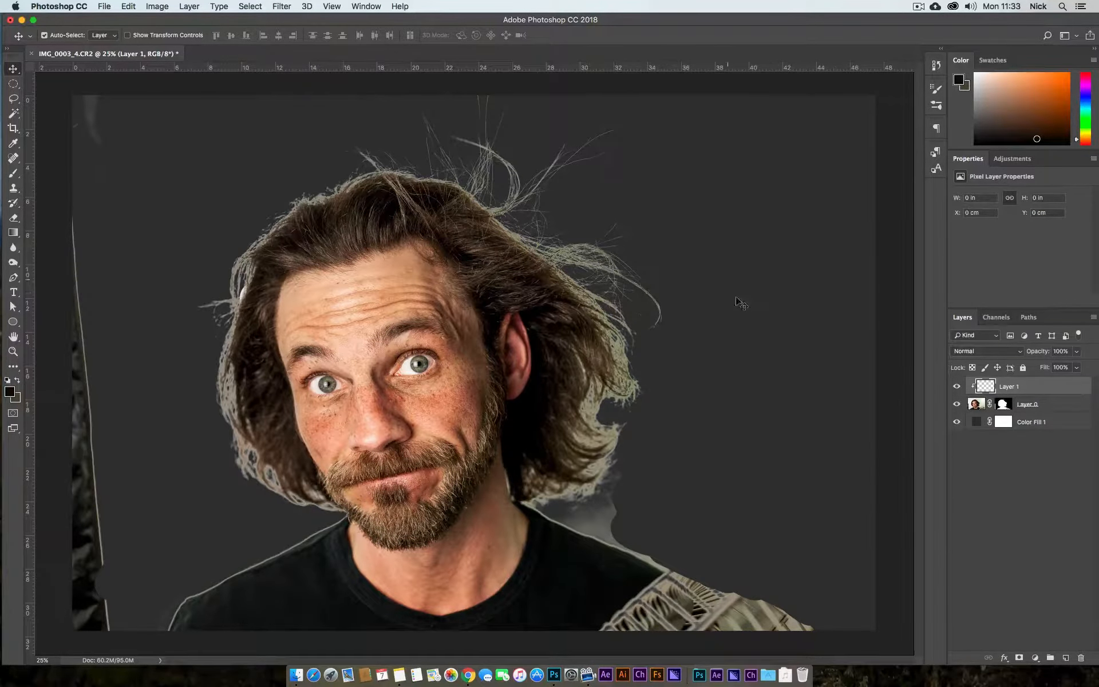
Soften the size 236 brush and sample a dark brown from the hair beside the flyaway strands.
key("b")
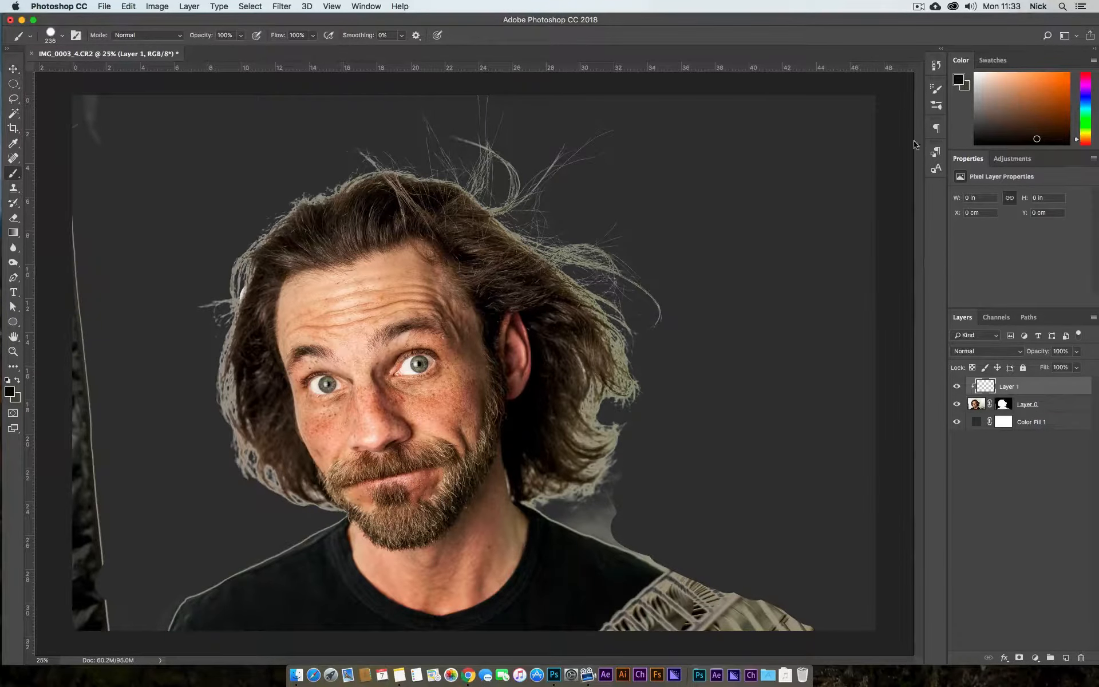
key("z")
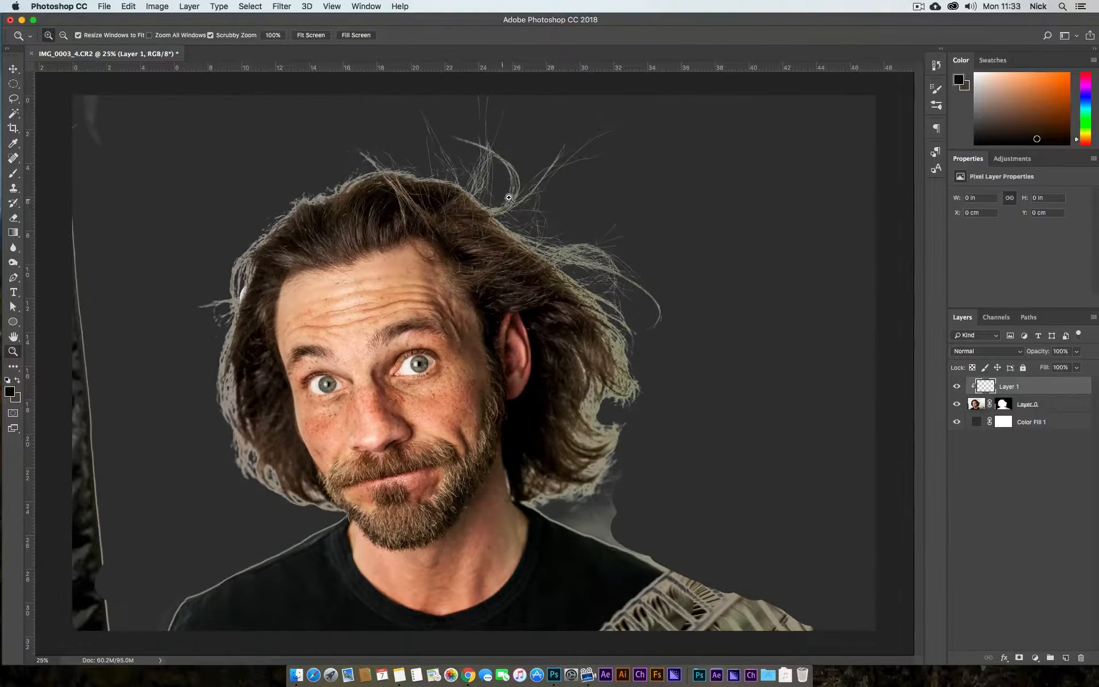
mouse_move(509, 198)
left_mouse_down()
mouse_move(510, 245)
mouse_move(505, 182)
left_mouse_up()
key("b")
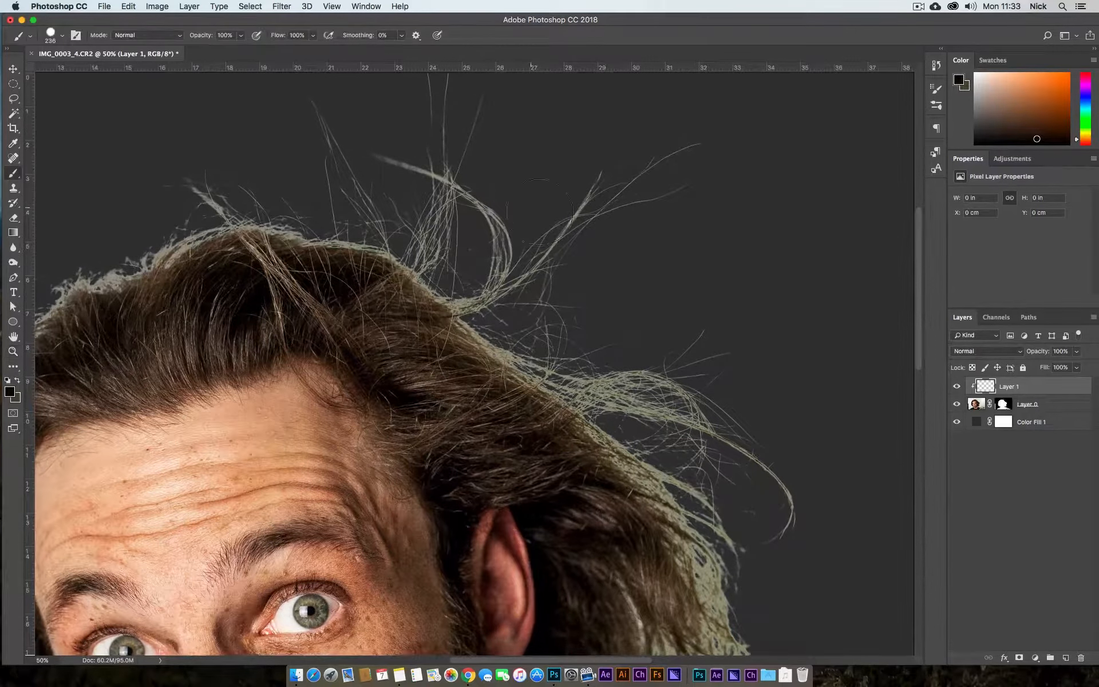
left_click_drag(589, 245, 594, 230)
left_click_drag(608, 291, 641, 225)
left_click(426, 310, "alt")
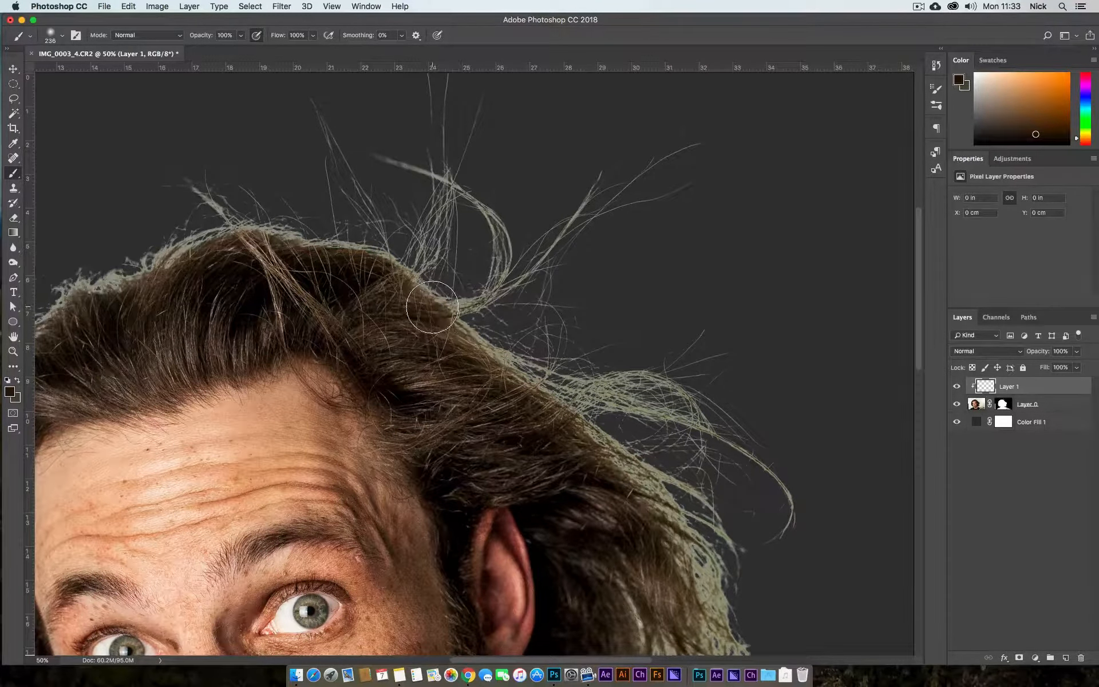
Paint the pale flyaway strands above the crown and above the ear dark brown on the clipped layer.
mouse_move(435, 307)
left_mouse_down()
mouse_move(439, 297)
mouse_move(407, 305)
mouse_move(458, 341)
mouse_move(468, 304)
mouse_move(446, 300)
left_mouse_up()
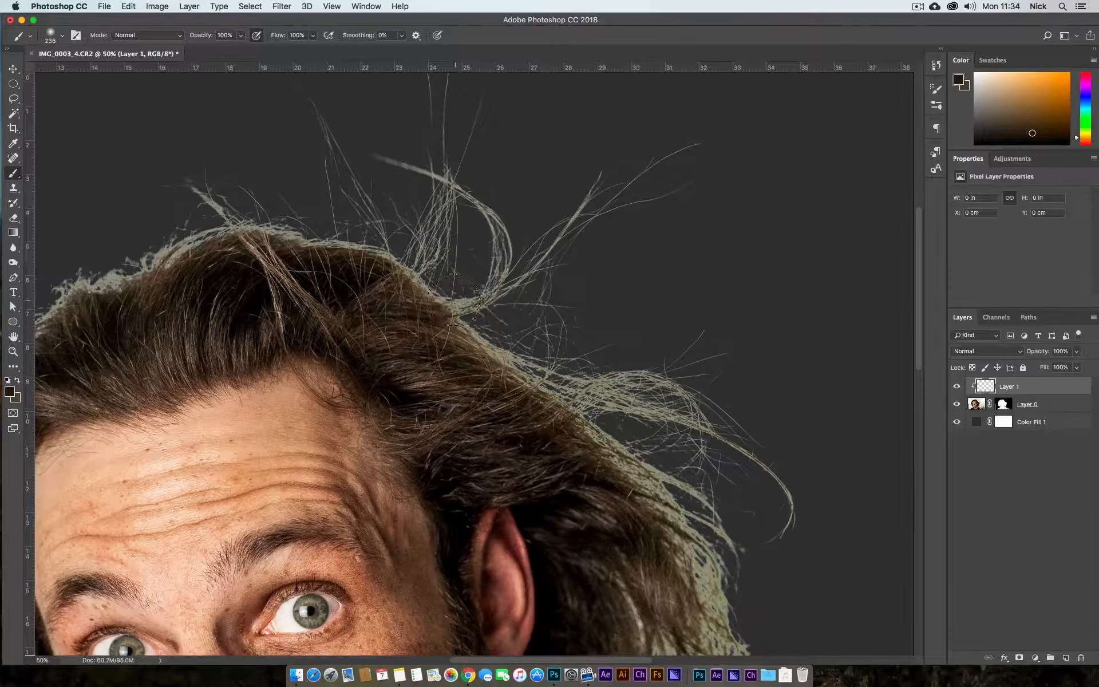
mouse_move(484, 185)
left_mouse_down()
mouse_move(409, 172)
mouse_move(444, 235)
left_mouse_up()
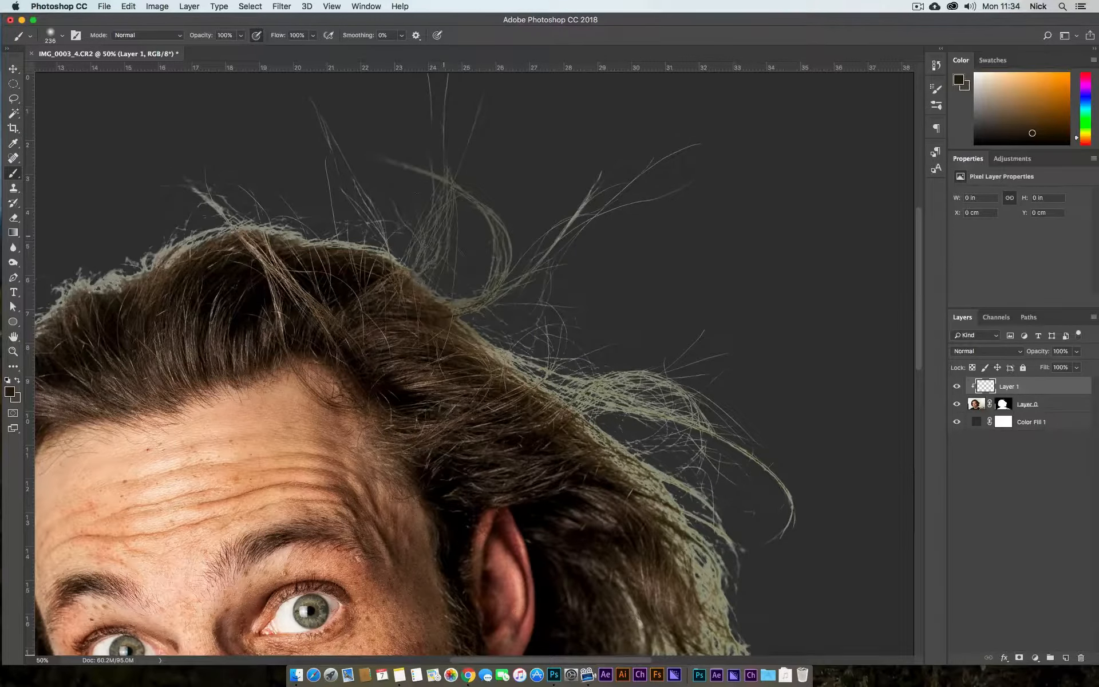
mouse_move(544, 267)
left_mouse_down()
mouse_move(617, 197)
mouse_move(719, 143)
left_mouse_up()
mouse_move(366, 232)
left_mouse_down()
mouse_move(325, 166)
mouse_move(369, 246)
mouse_move(396, 255)
left_mouse_up()
left_click_drag(475, 326, 519, 327)
mouse_move(473, 292)
left_mouse_down()
mouse_move(524, 338)
mouse_move(593, 383)
mouse_move(665, 411)
mouse_move(636, 406)
mouse_move(587, 378)
mouse_move(707, 390)
mouse_move(677, 306)
left_mouse_up()
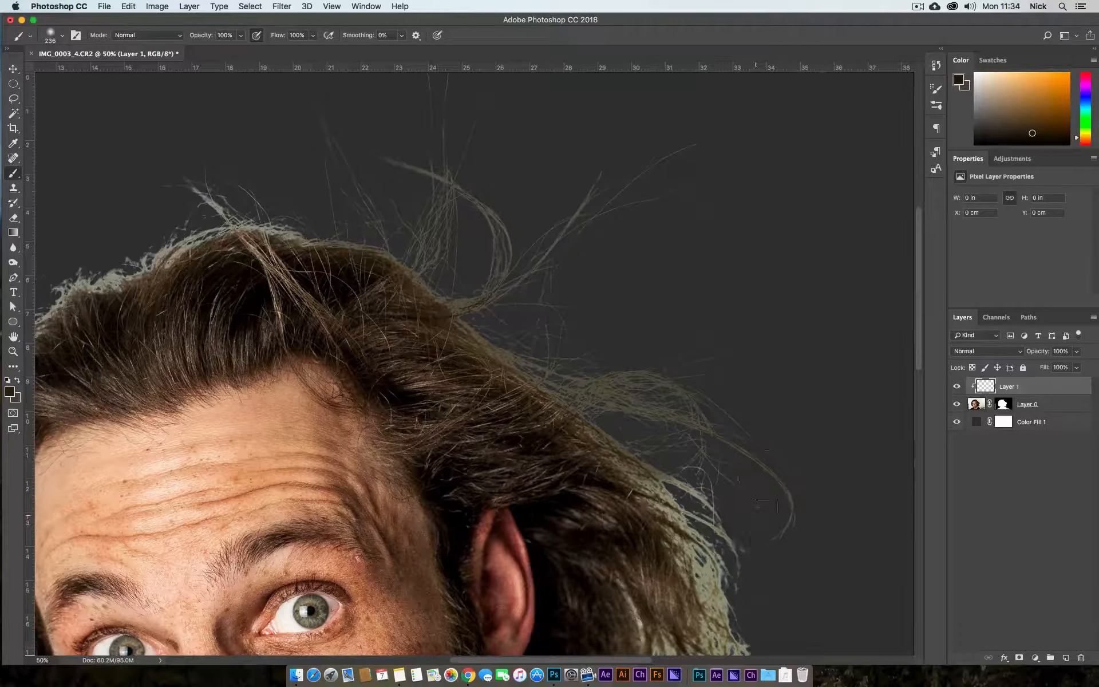
mouse_move(755, 516)
left_mouse_down()
mouse_move(693, 493)
mouse_move(713, 544)
left_mouse_up()
Paint the pale fringing around the curls behind the ear and down to the shoulder dark brown.
mouse_move(753, 474)
left_mouse_down()
mouse_move(595, 202)
mouse_move(596, 116)
left_mouse_up()
mouse_move(532, 246)
left_mouse_down()
mouse_move(563, 338)
mouse_move(506, 362)
mouse_move(518, 475)
mouse_move(508, 536)
mouse_move(390, 553)
mouse_move(452, 534)
left_mouse_up()
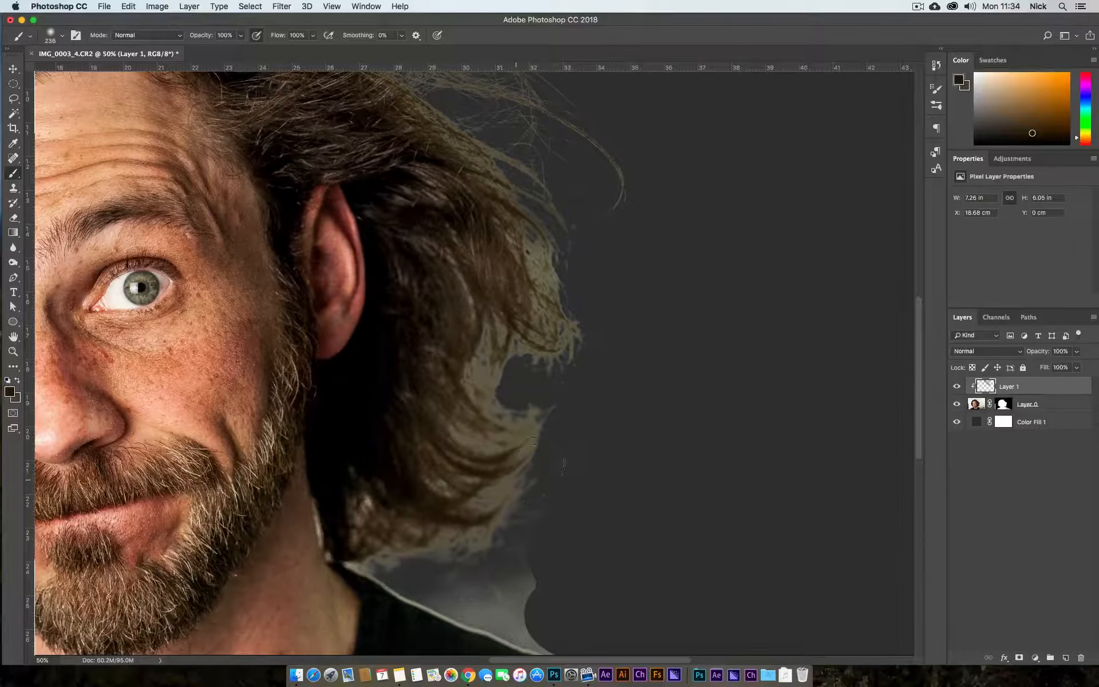
mouse_move(537, 463)
left_mouse_down()
mouse_move(472, 367)
mouse_move(469, 446)
mouse_move(510, 507)
mouse_move(392, 555)
mouse_move(360, 532)
left_mouse_up()
mouse_move(487, 343)
left_mouse_down()
mouse_move(584, 345)
mouse_move(532, 177)
mouse_move(515, 186)
left_mouse_up()
Paint over the remaining pale flyaway strands between the ear and the crown in dark brown.
mouse_move(611, 176)
left_mouse_down()
mouse_move(712, 347)
mouse_move(590, 249)
mouse_move(544, 238)
mouse_move(589, 338)
left_mouse_up()
mouse_move(485, 196)
left_mouse_down()
mouse_move(457, 203)
mouse_move(444, 135)
left_mouse_up()
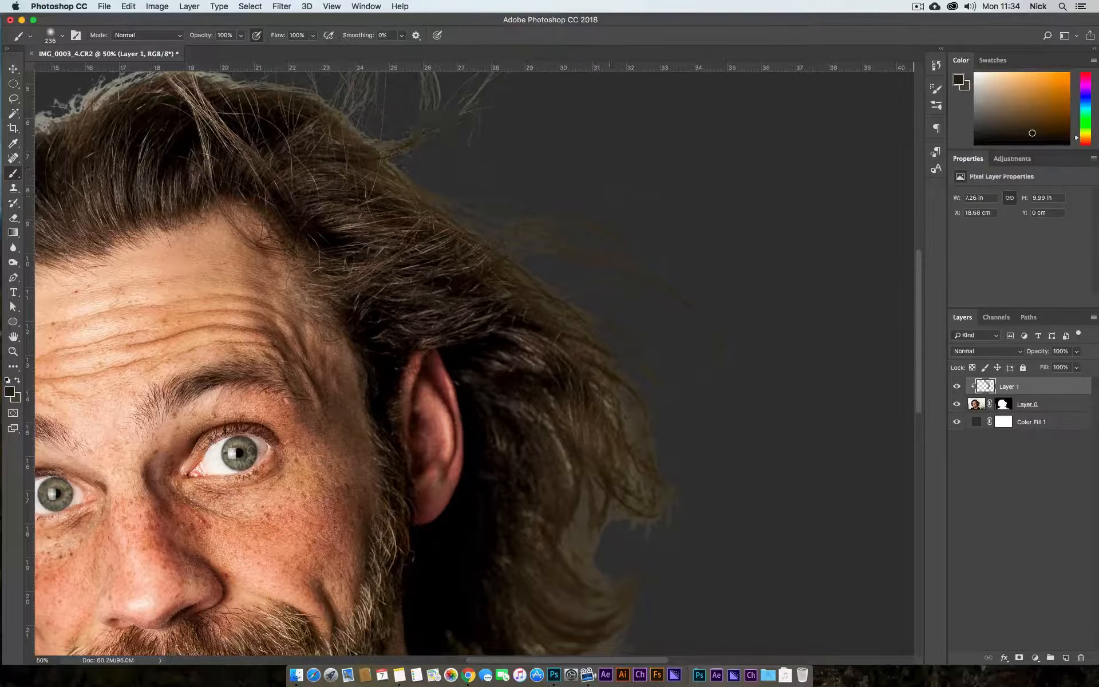
left_click_drag(664, 185, 793, 289)
mouse_move(583, 207)
left_mouse_down()
mouse_move(489, 207)
mouse_move(510, 253)
left_mouse_up()
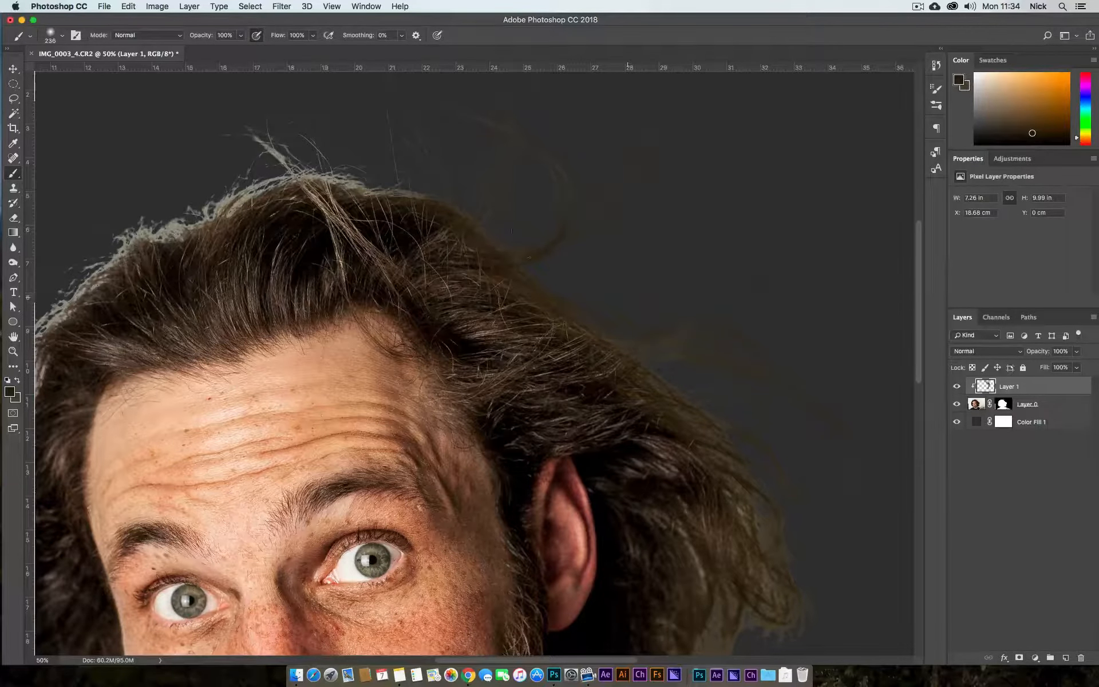
left_click_drag(555, 163, 612, 283)
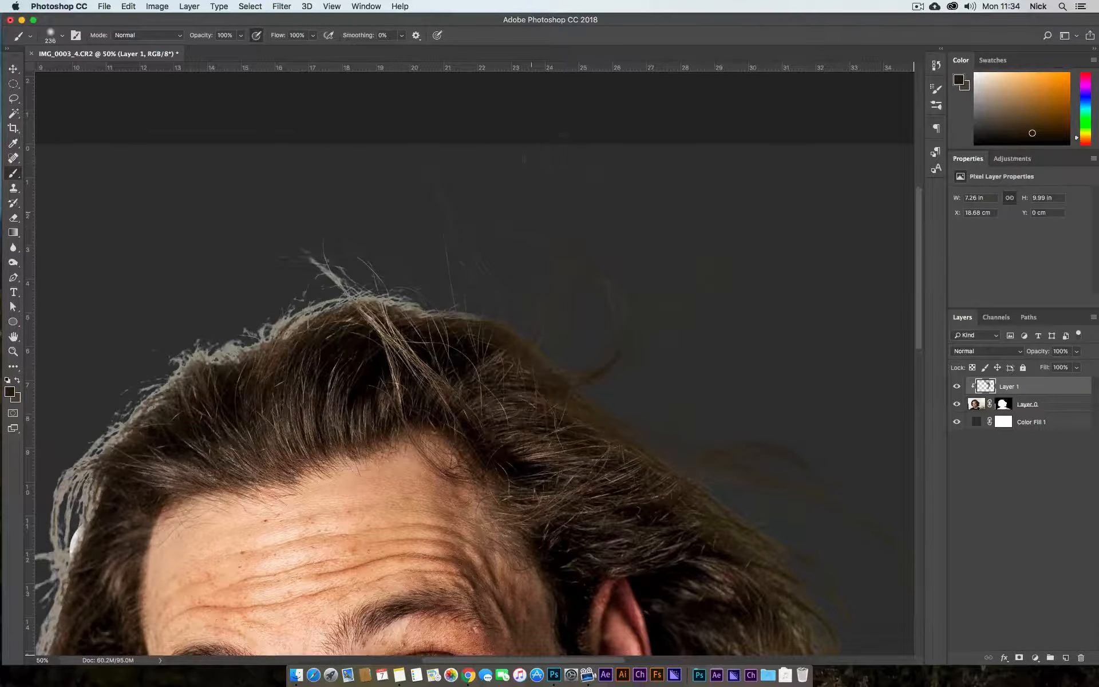
Paint the pale hair outline dark brown from the crown down to the temple on the side without the visible ear.
mouse_move(452, 309)
left_mouse_down()
mouse_move(343, 280)
mouse_move(370, 280)
left_mouse_up()
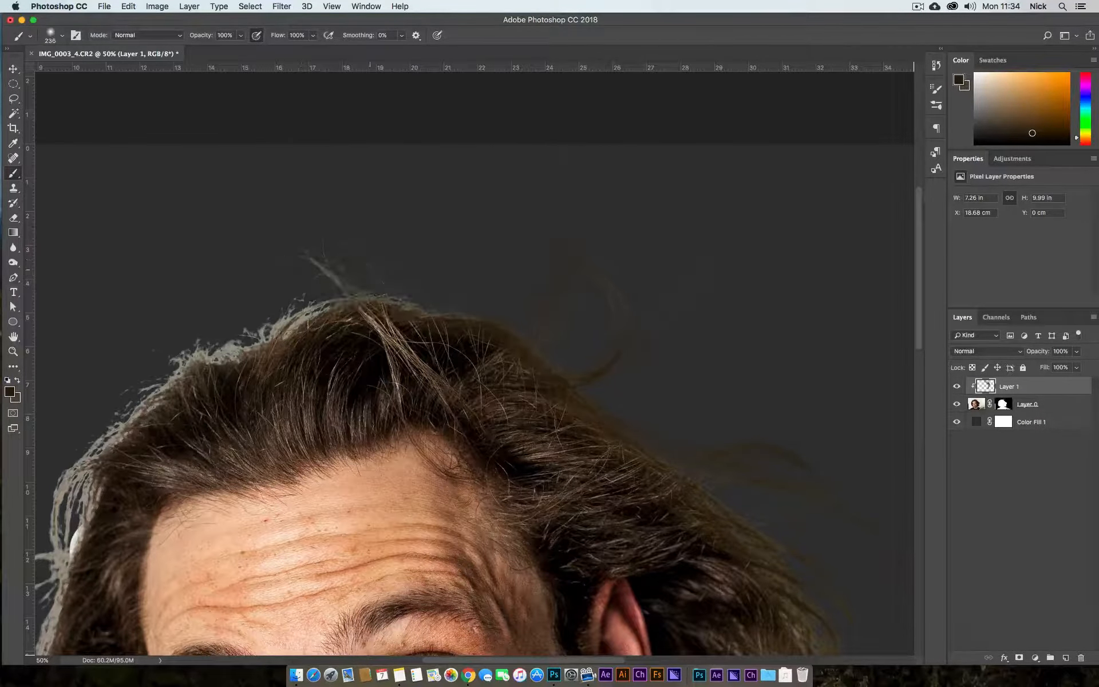
left_click_drag(273, 322, 562, 229)
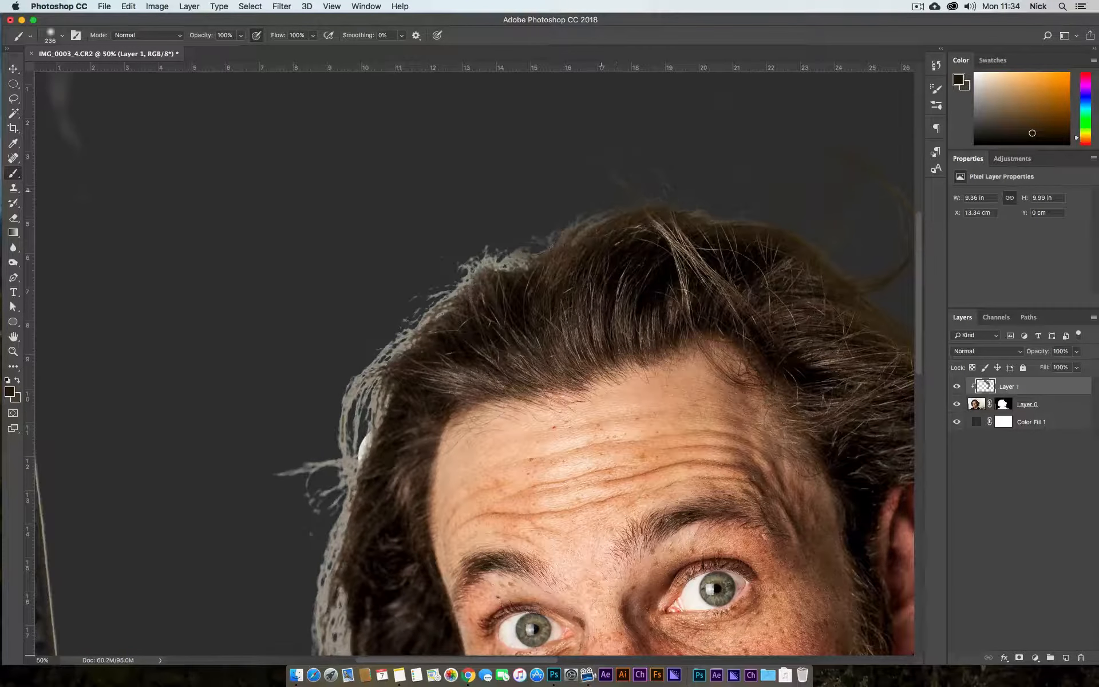
mouse_move(530, 255)
left_mouse_down()
mouse_move(479, 236)
mouse_move(438, 303)
mouse_move(346, 375)
mouse_move(351, 455)
left_mouse_up()
mouse_move(372, 340)
left_mouse_down()
mouse_move(429, 211)
mouse_move(319, 402)
left_mouse_up()
left_click_drag(622, 152, 589, 171)
Paint the light fringe dark brown along the hair beside the cheek, down to the beard and shoulder.
mouse_move(336, 362)
left_mouse_down()
mouse_move(420, 209)
mouse_move(449, 258)
mouse_move(455, 303)
mouse_move(431, 475)
mouse_move(481, 541)
left_mouse_up()
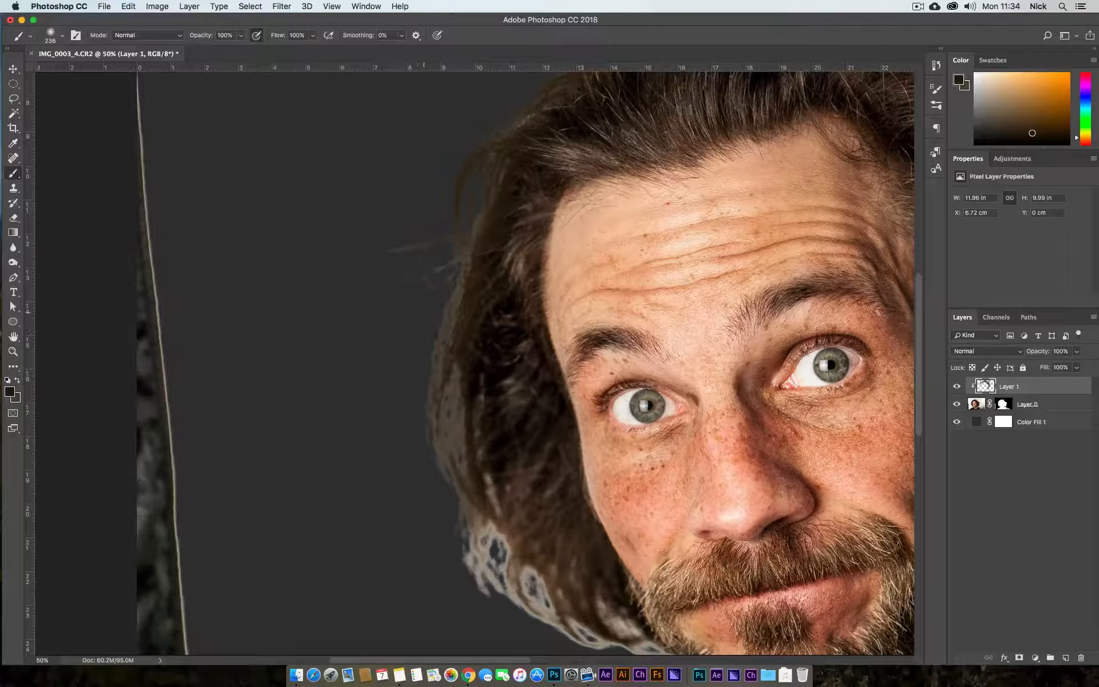
left_click_drag(415, 445, 496, 579)
left_click_drag(540, 518, 387, 261)
mouse_move(343, 331)
left_mouse_down()
mouse_move(445, 397)
mouse_move(493, 397)
mouse_move(426, 352)
mouse_move(478, 366)
mouse_move(407, 381)
mouse_move(326, 286)
mouse_move(349, 329)
mouse_move(283, 220)
mouse_move(309, 222)
mouse_move(230, 126)
mouse_move(341, 402)
mouse_move(306, 294)
mouse_move(303, 115)
left_mouse_up()
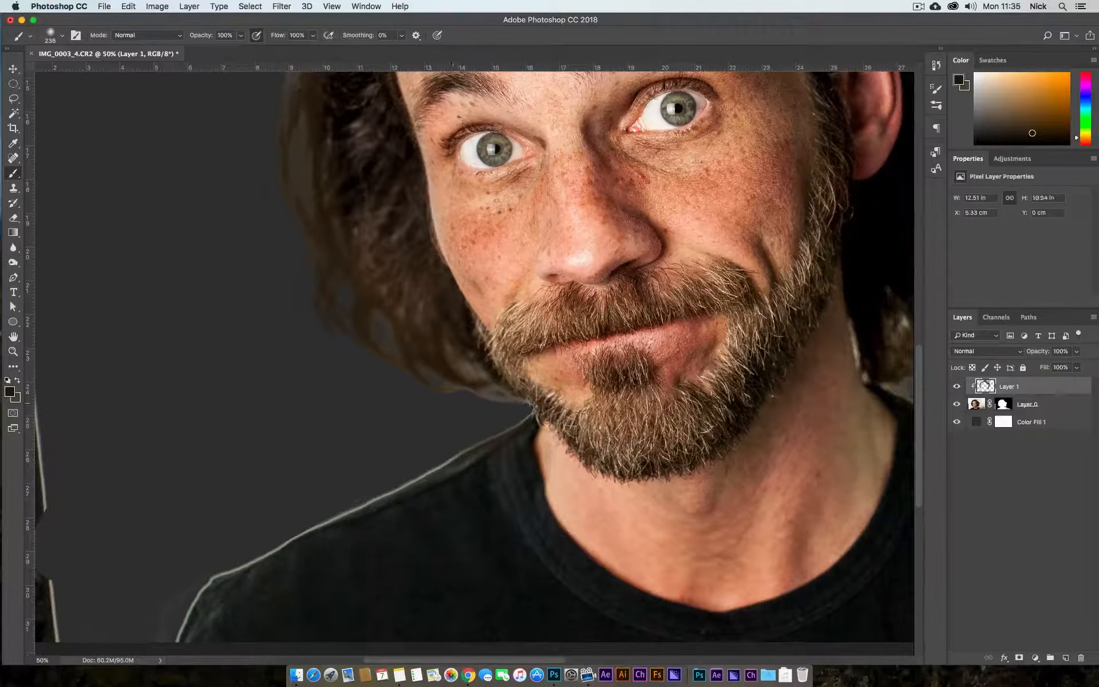
Set the Eraser to size 113 and erase the stray brown paint near the jaw and collar on the clipped layer.
key("e")
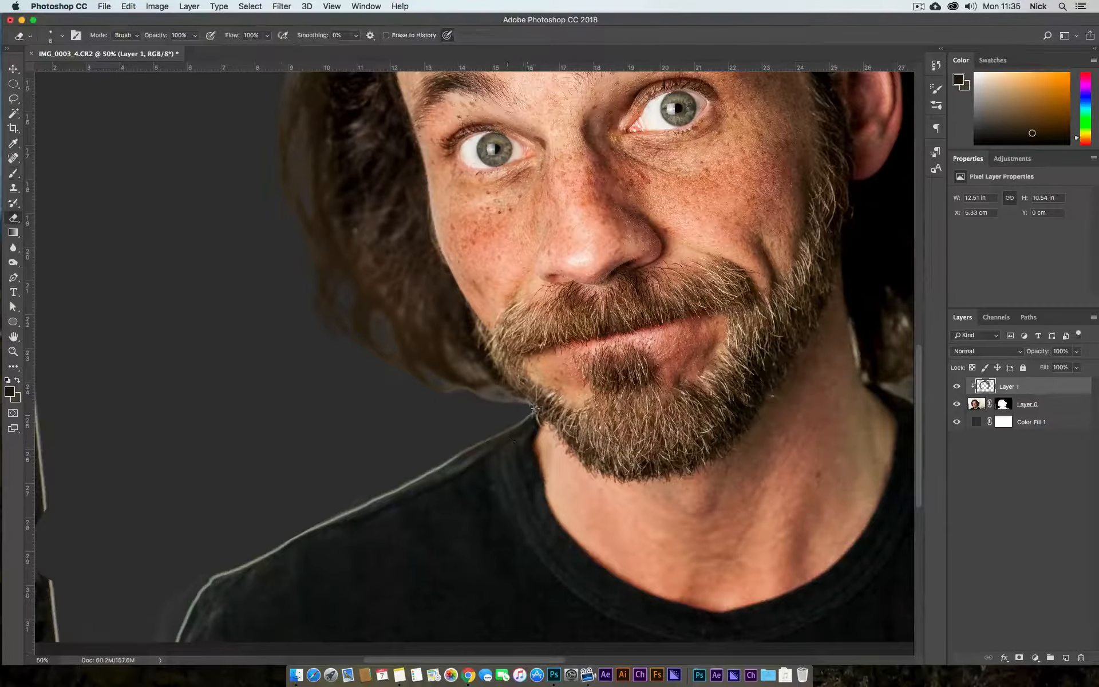
left_click_drag(493, 463, 538, 463)
mouse_move(639, 309)
left_mouse_down()
mouse_move(518, 342)
mouse_move(447, 445)
left_mouse_up()
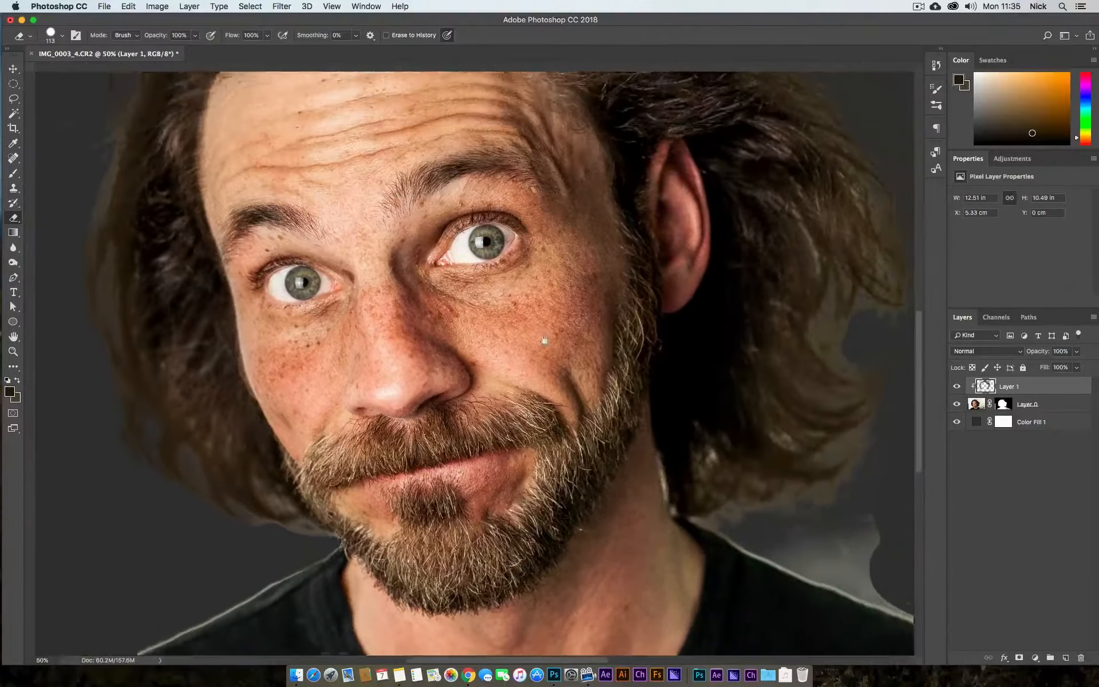
mouse_move(542, 341)
left_mouse_down()
mouse_move(416, 328)
mouse_move(392, 389)
left_mouse_up()
Sample a near-black brown from the hair above the ear and paint it over the flyaway strands beside it.
key("z")
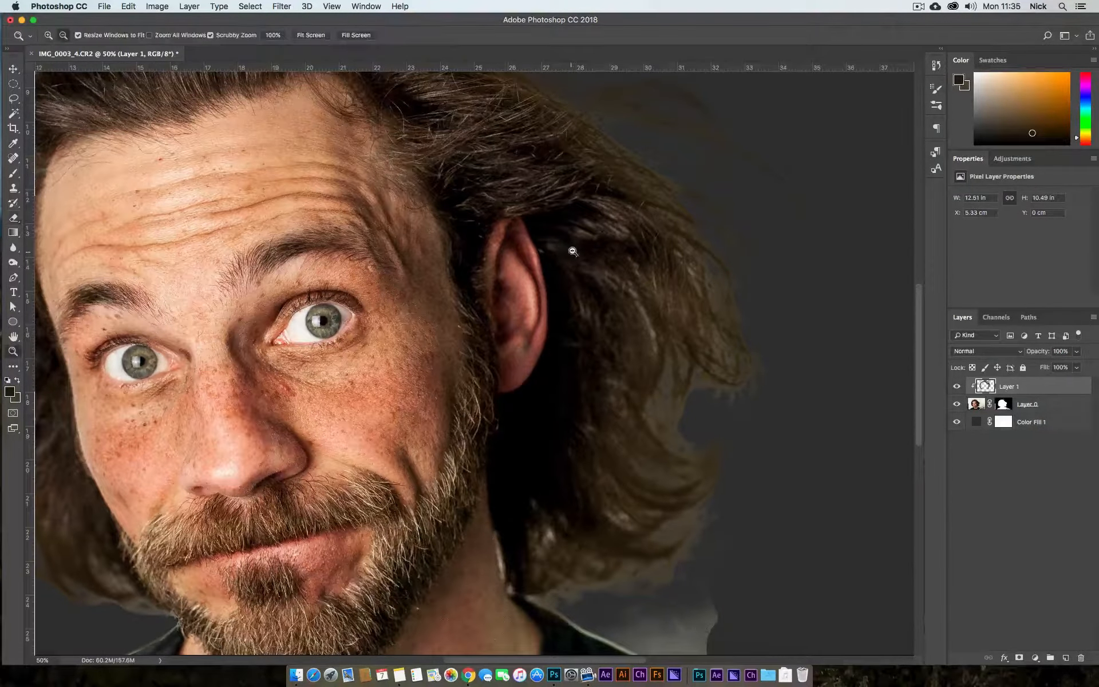
left_click(572, 249, "alt")
left_click_drag(559, 211, 582, 277)
key("b")
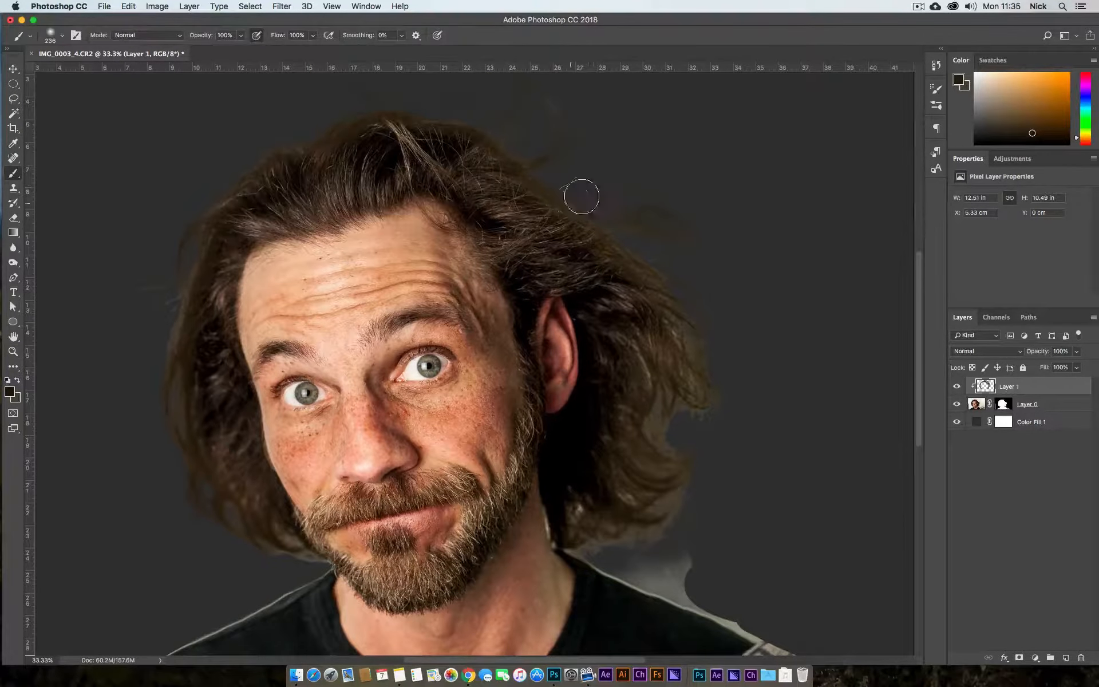
key("z")
left_click(610, 231)
left_click(615, 232)
key("b")
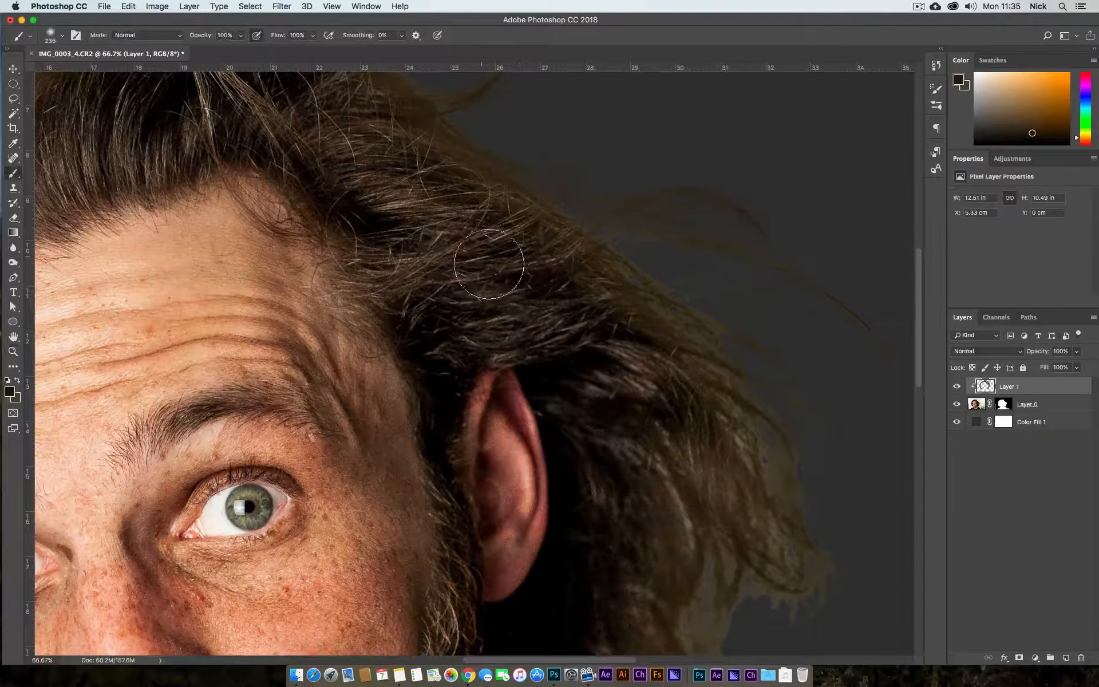
left_click(508, 243, "alt")
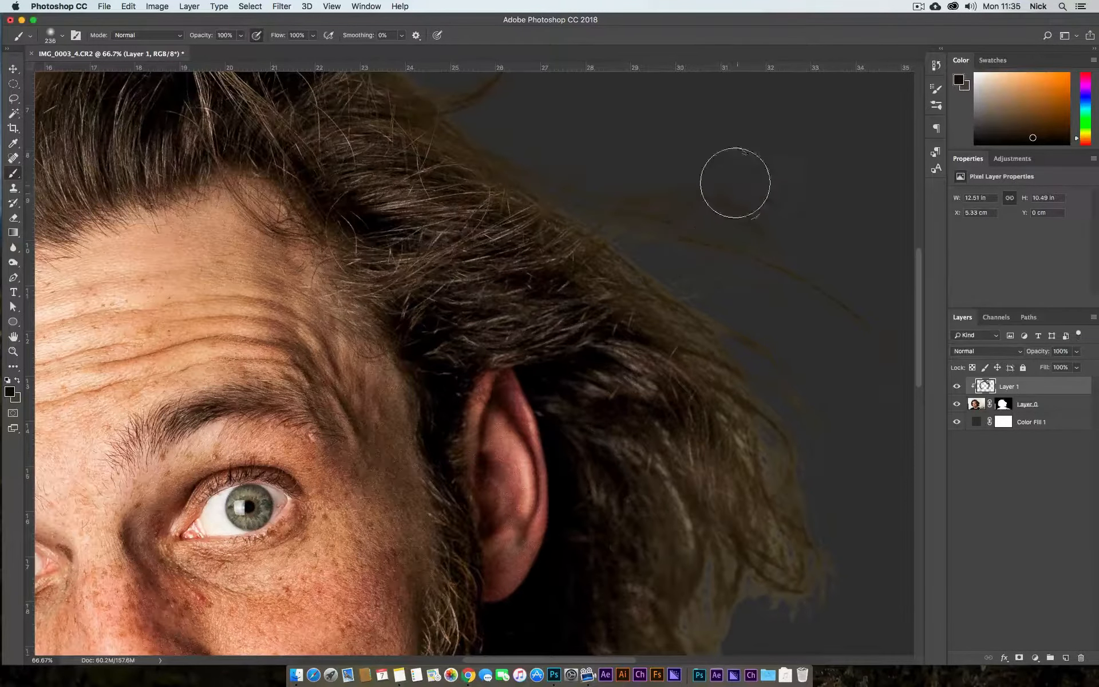
mouse_move(727, 241)
left_mouse_down()
mouse_move(636, 217)
mouse_move(576, 220)
left_mouse_up()
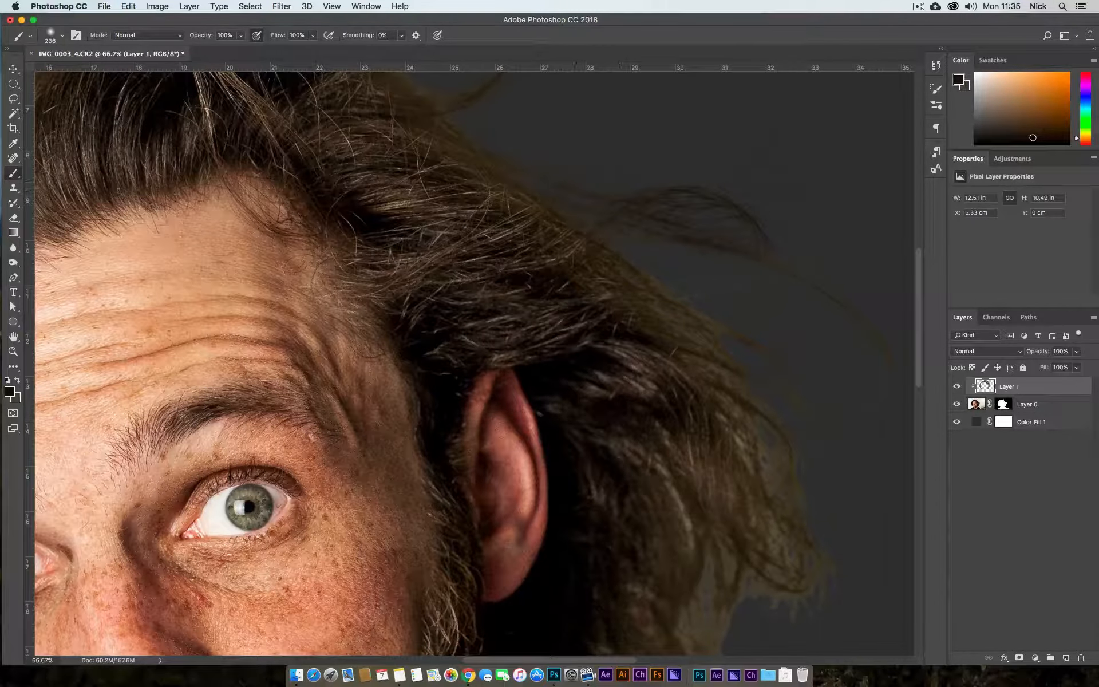
mouse_move(701, 332)
left_mouse_down()
mouse_move(772, 358)
mouse_move(724, 377)
mouse_move(744, 423)
mouse_move(766, 394)
left_mouse_up()
Darken the edges and gaps of the curls behind the ear down to the shoulder with the near-black brown.
left_click_drag(769, 350, 755, 162)
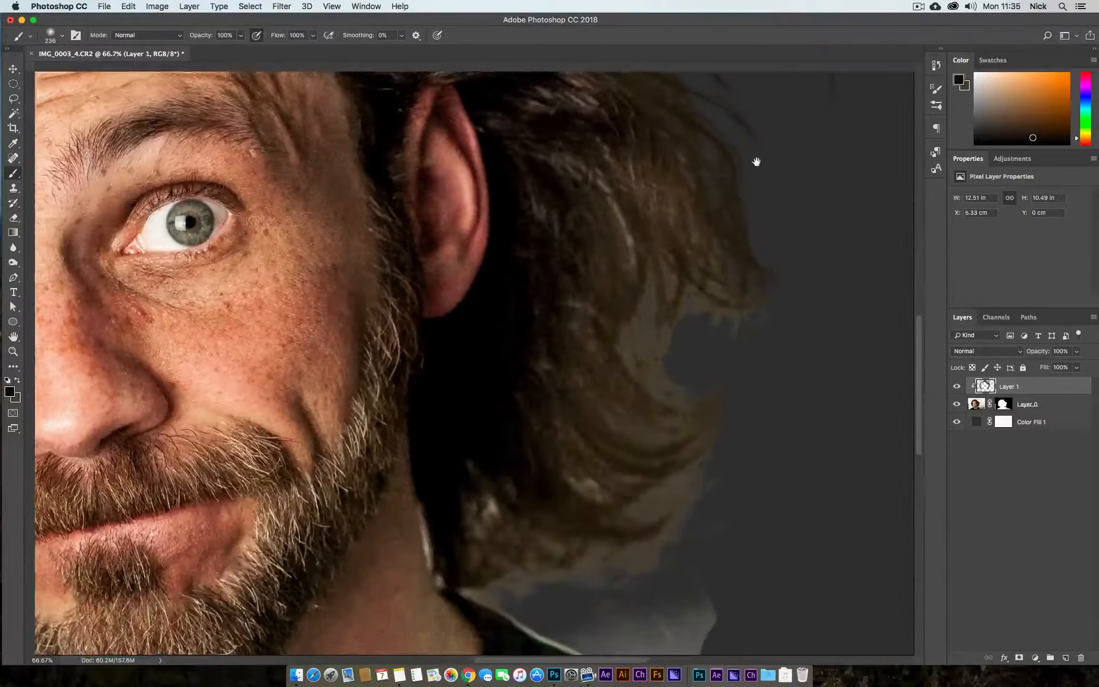
mouse_move(758, 326)
left_mouse_down()
mouse_move(672, 306)
mouse_move(666, 356)
left_mouse_up()
mouse_move(719, 410)
left_mouse_down()
mouse_move(689, 435)
mouse_move(629, 544)
mouse_move(506, 575)
mouse_move(495, 555)
left_mouse_up()
left_click_drag(606, 329, 629, 354)
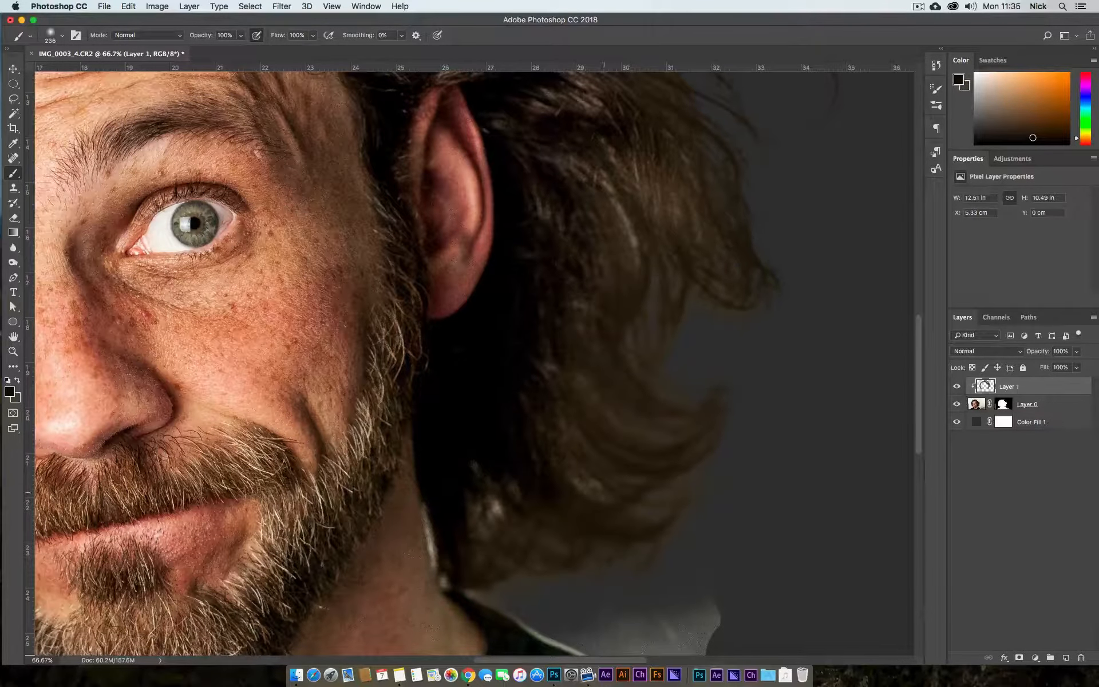
left_click_drag(624, 246, 722, 203)
Paint the long flyaway strands above the ear and crown near-black brown.
mouse_move(763, 251)
left_mouse_down()
mouse_move(753, 420)
mouse_move(711, 537)
left_mouse_up()
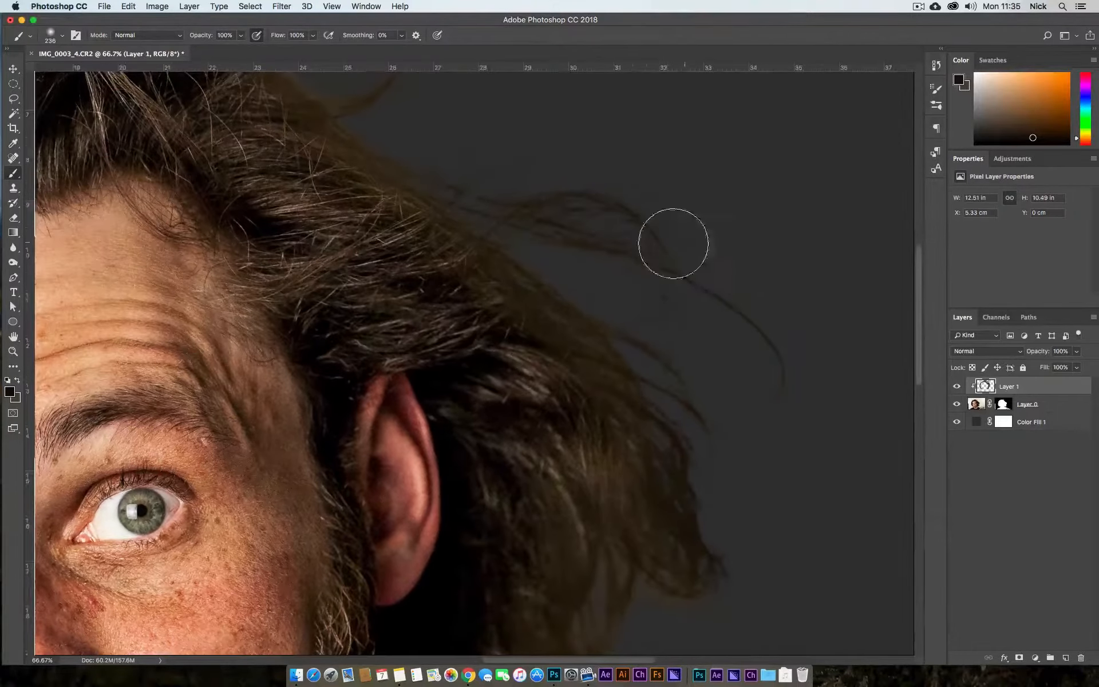
left_click_drag(545, 312, 627, 318)
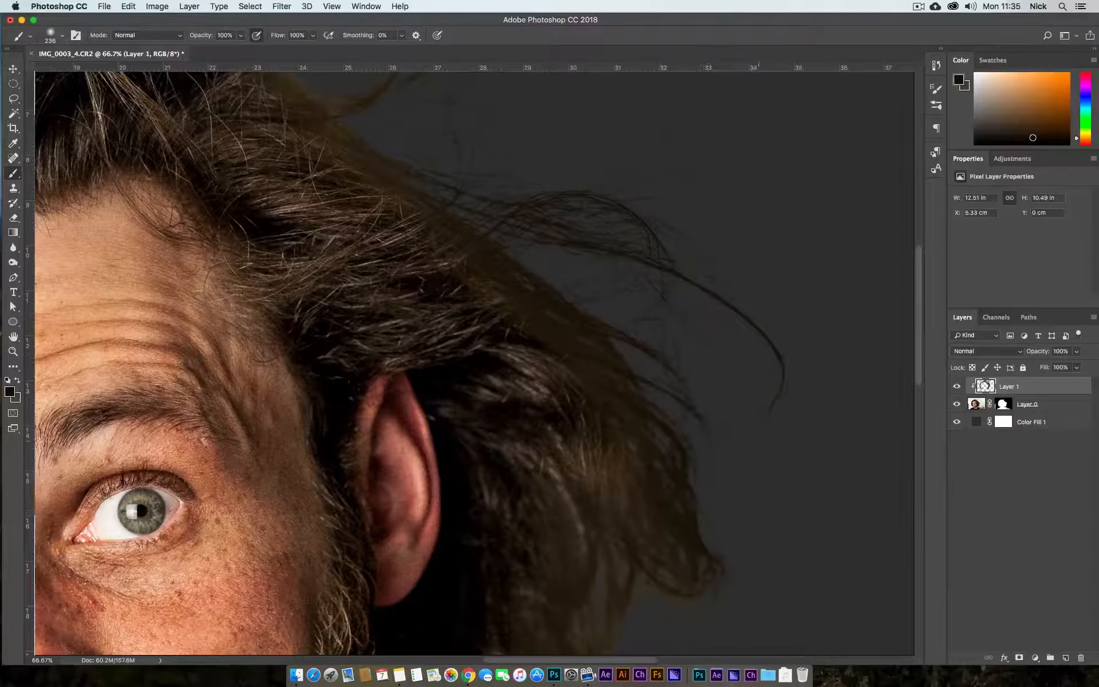
left_click_drag(709, 214, 726, 309)
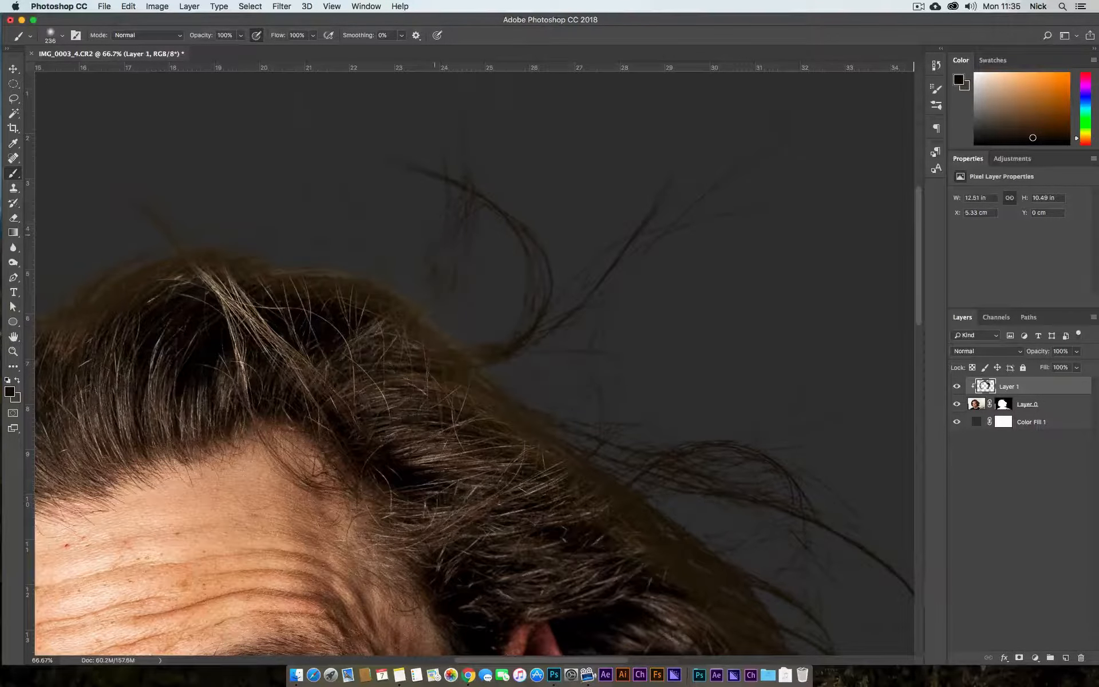
Darken the fine wisps and pale fringe along the top of the head with the near-black brown.
left_click_drag(435, 235, 494, 322)
left_click_drag(572, 363, 480, 331)
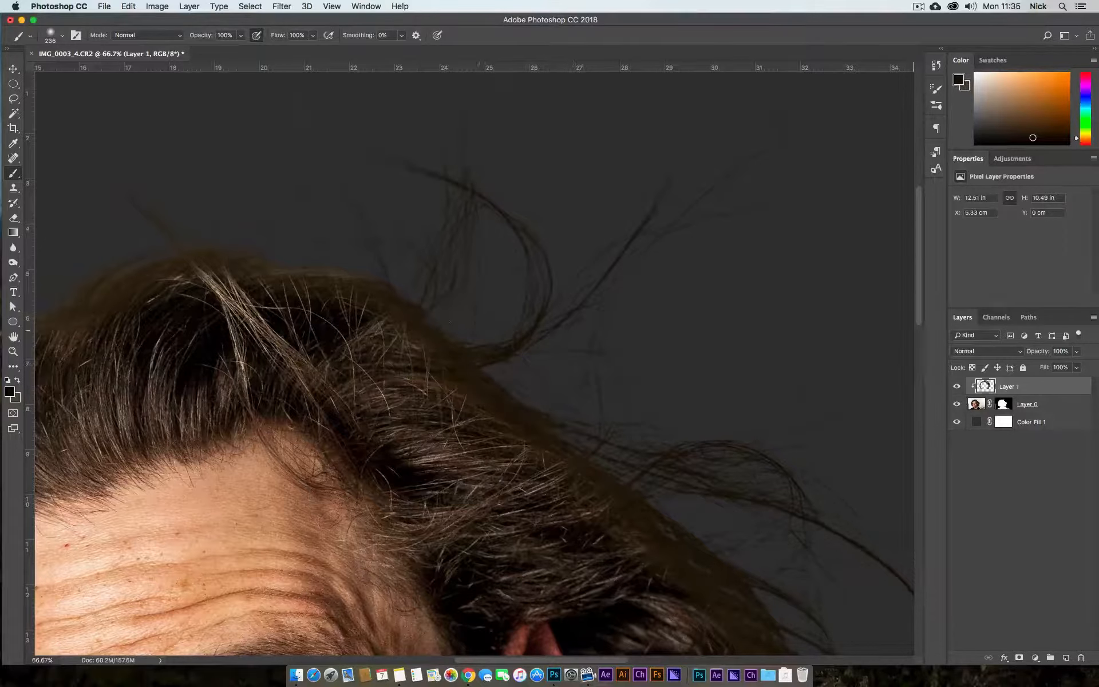
left_click_drag(519, 236, 692, 345)
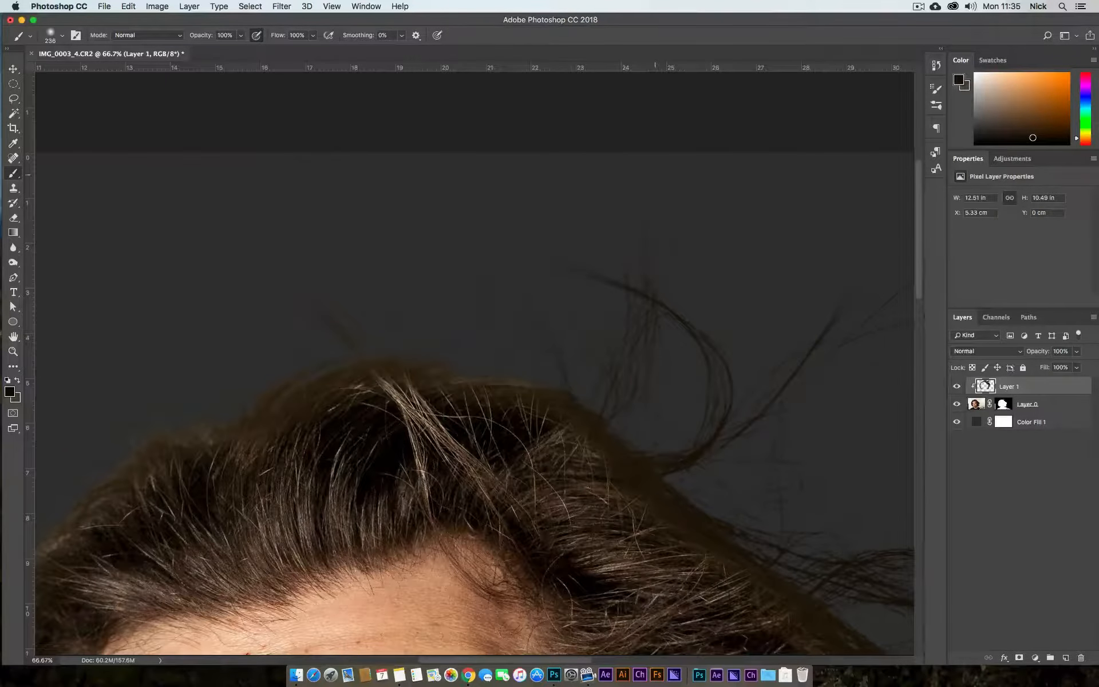
left_click_drag(495, 240, 497, 275)
left_click_drag(562, 326, 564, 371)
left_click_drag(452, 349, 249, 300)
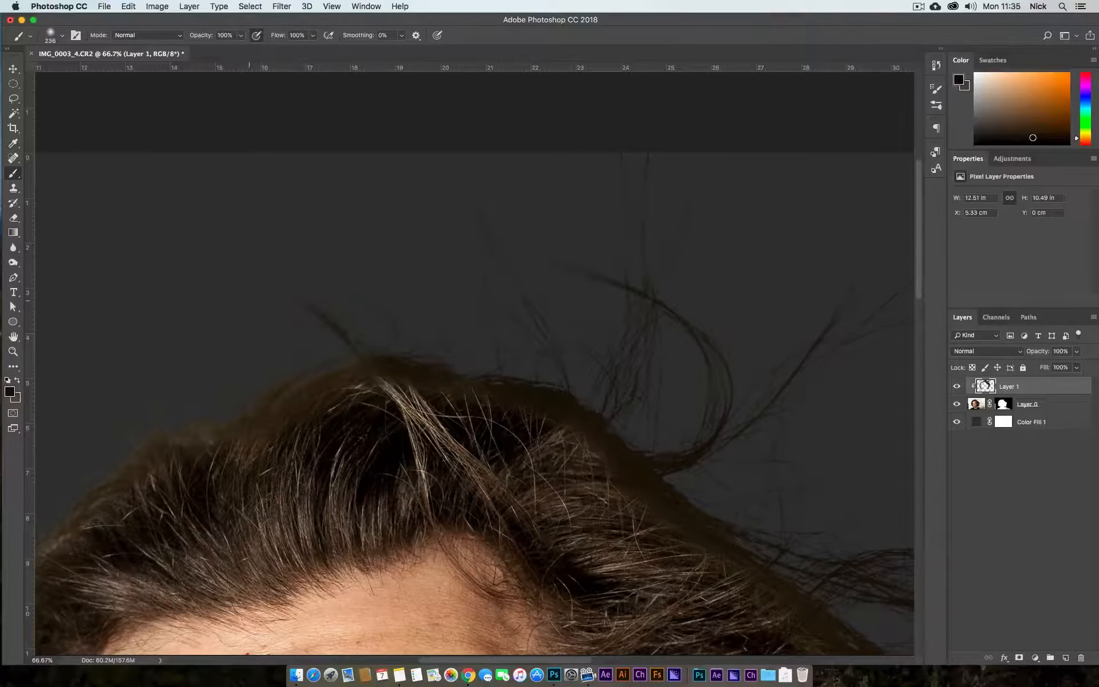
Paint near-black brown along the outer hair edge from the crown past the temple to the cheek, on the side opposite the visible ear.
scroll(471, 265, "left", 8)
scroll(471, 265, "down", 5)
mouse_move(572, 229)
left_mouse_down()
mouse_move(423, 243)
mouse_move(426, 251)
mouse_move(287, 381)
mouse_move(263, 430)
left_mouse_up()
scroll(393, 312, "down", 5)
scroll(392, 311, "left", 5)
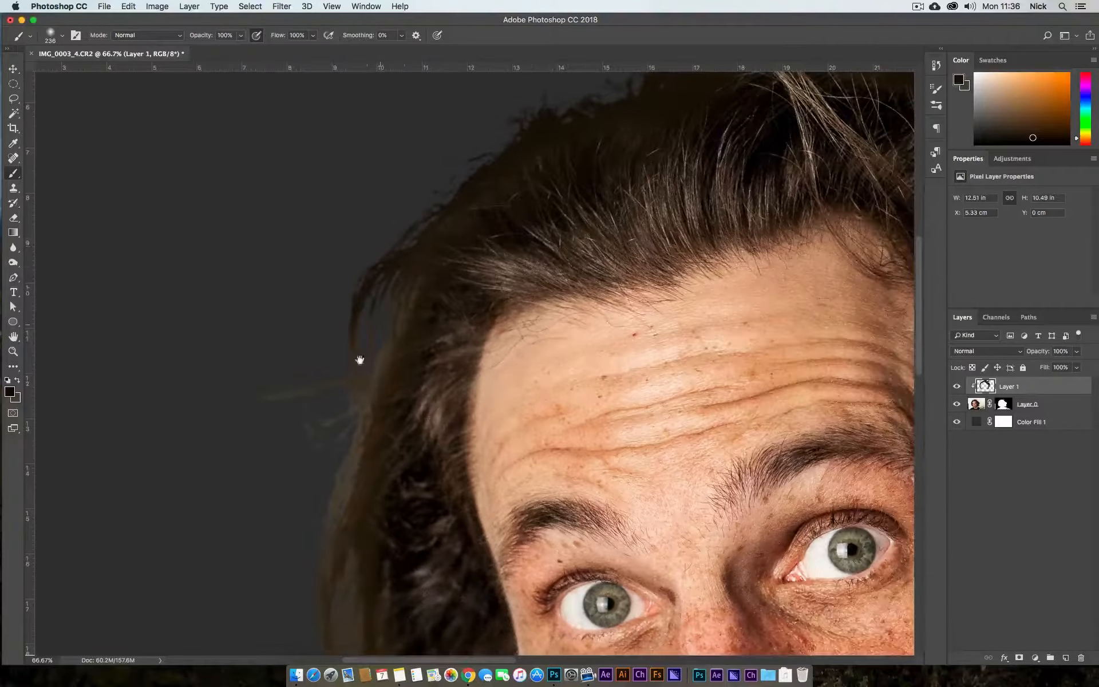
scroll(359, 359, "down", 5)
scroll(359, 360, "left", 4)
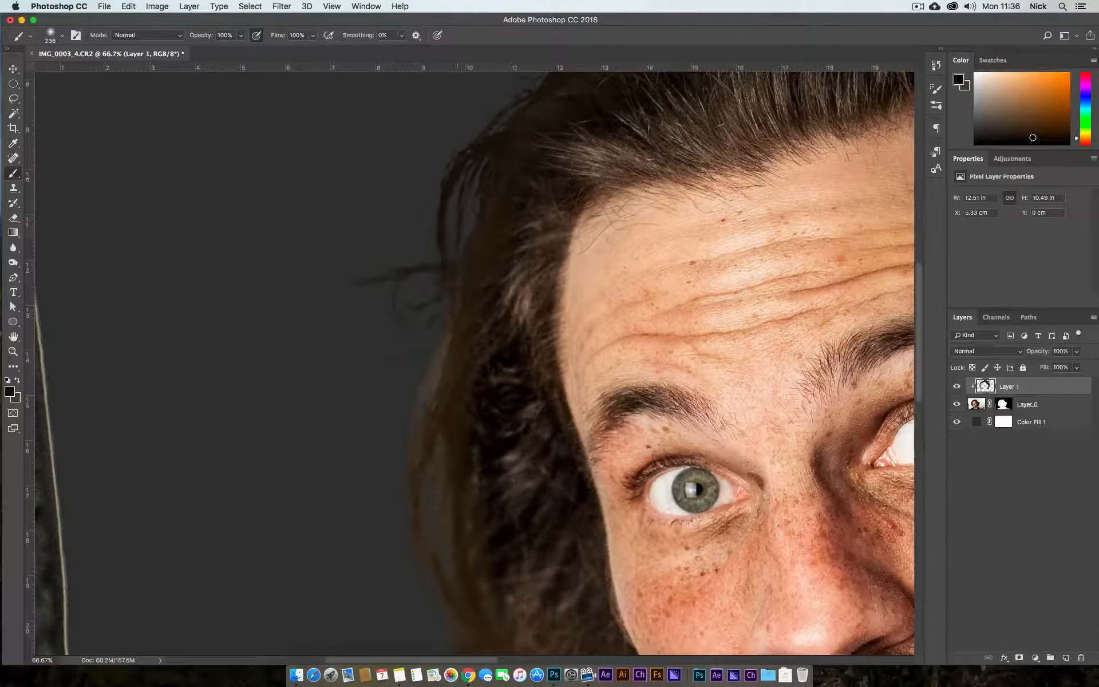
mouse_move(457, 179)
left_mouse_down()
mouse_move(406, 474)
mouse_move(344, 252)
left_mouse_up()
mouse_move(361, 255)
left_mouse_down()
mouse_move(399, 404)
mouse_move(460, 513)
left_mouse_up()
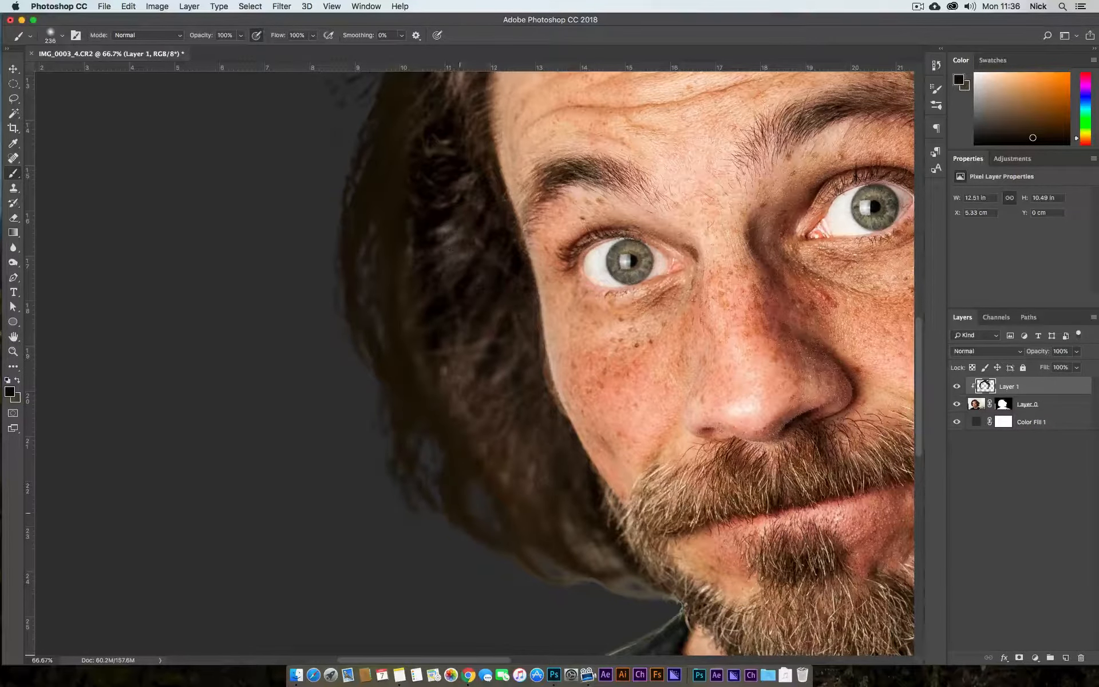
Cover the pale fringe under the lower curls beside the beard and collar with the near-black brown.
scroll(324, 265, "down", 5)
scroll(324, 265, "right", 3)
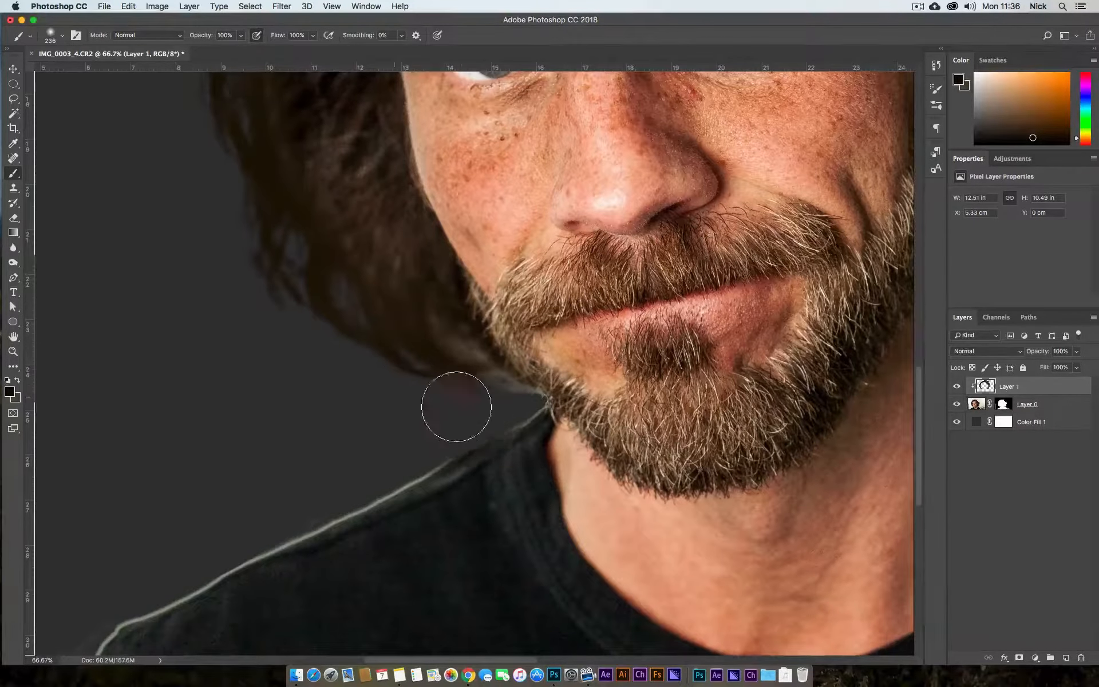
left_click_drag(457, 406, 400, 321)
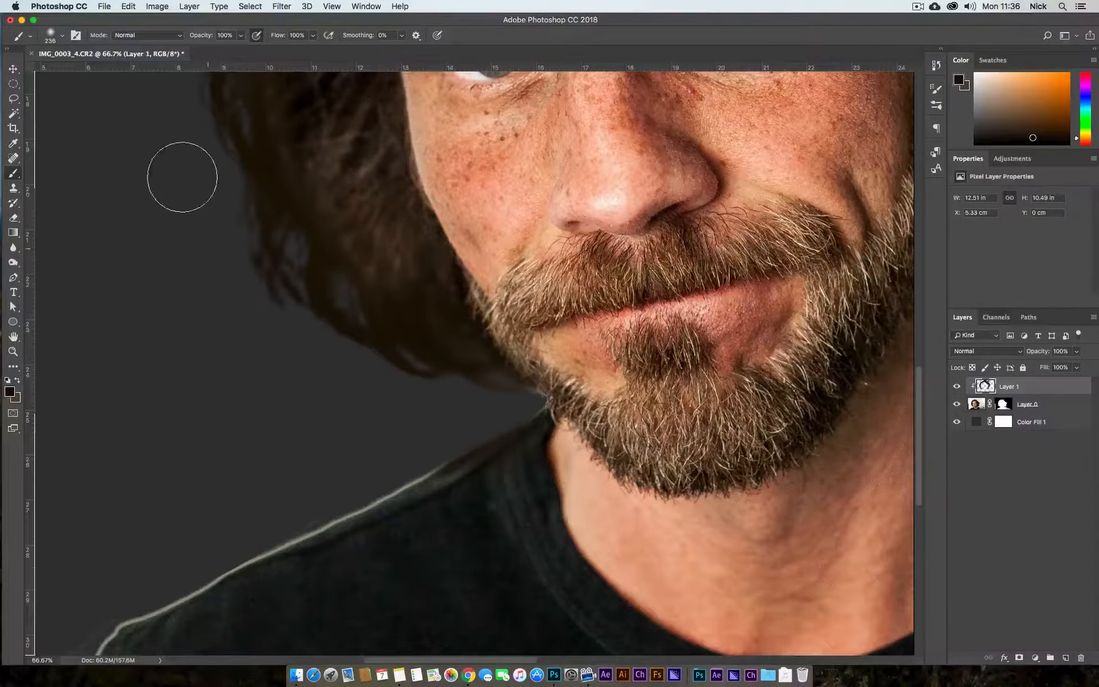
scroll(182, 177, "up", 5)
scroll(182, 177, "left", 3)
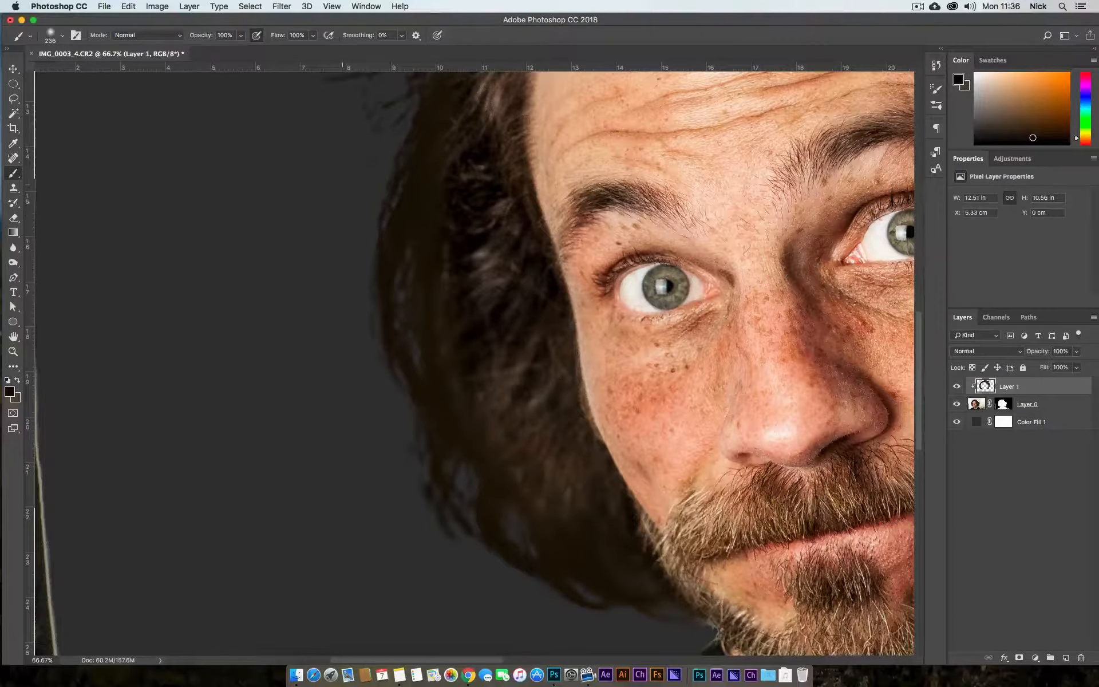
scroll(328, 398, "up", 4)
scroll(328, 397, "right", 1)
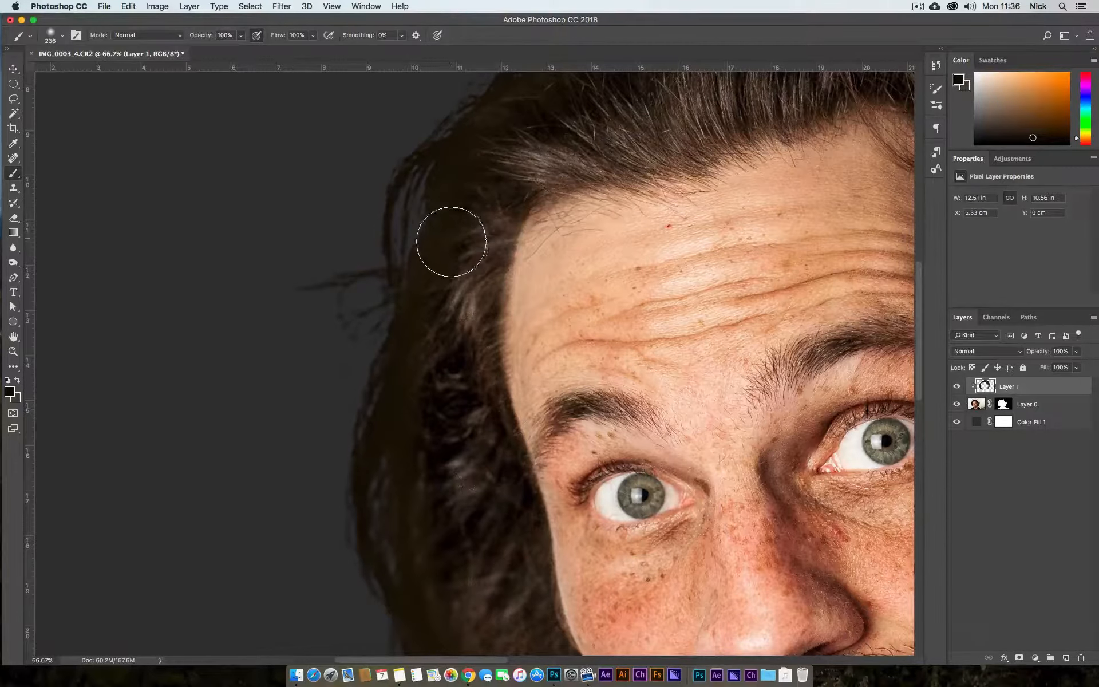
Try to clear the gap between the strands beside the temple by painting black on Layer 0's mask with a size 47 brush.
left_click(1003, 403)
key("x")
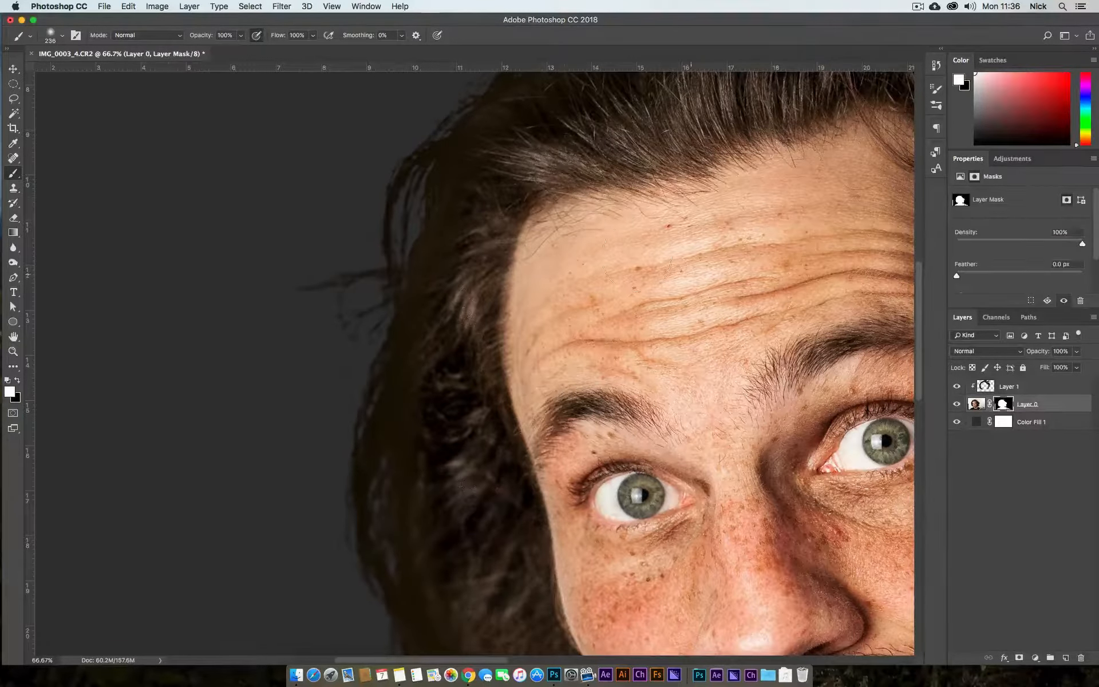
key("x")
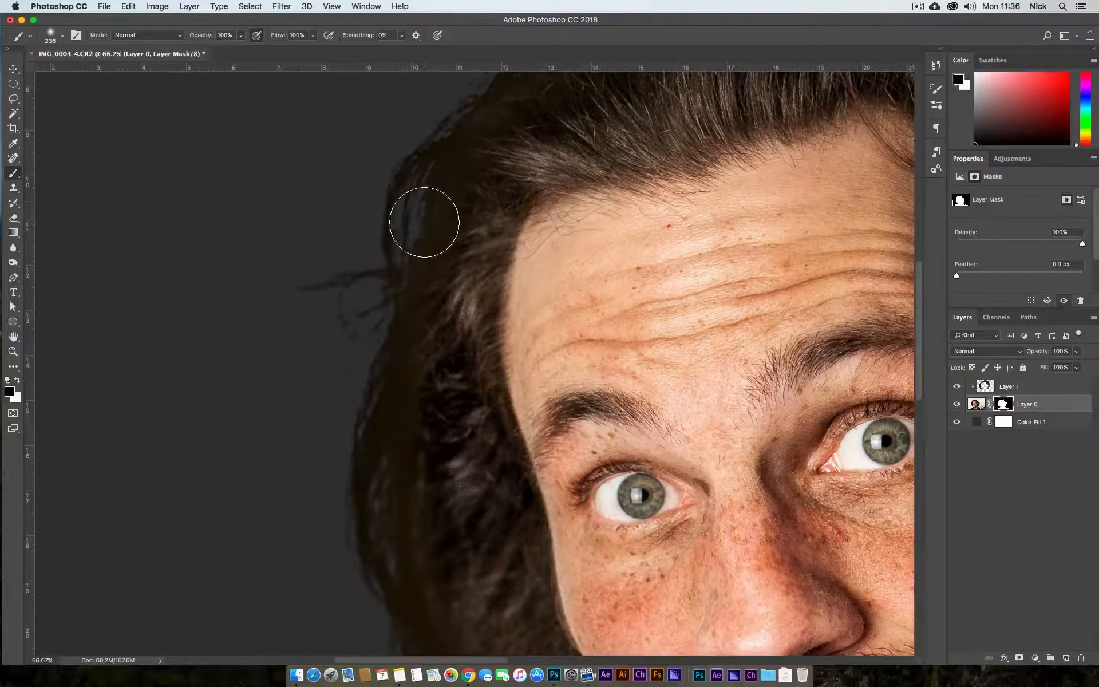
left_click_drag(428, 224, 393, 224)
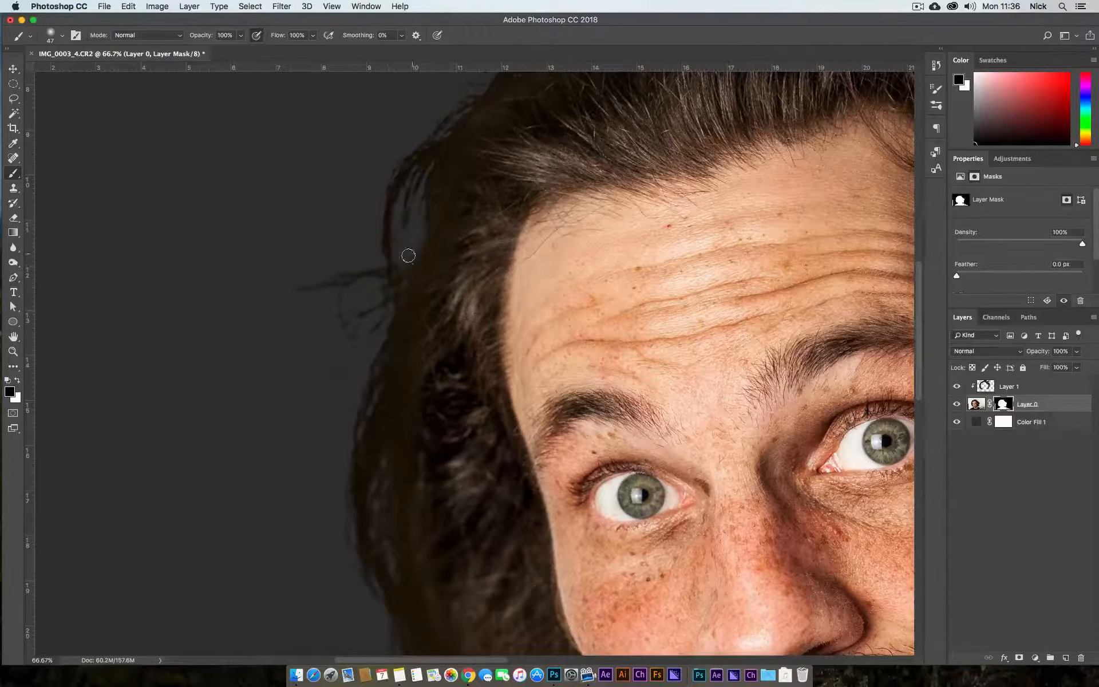
key("x")
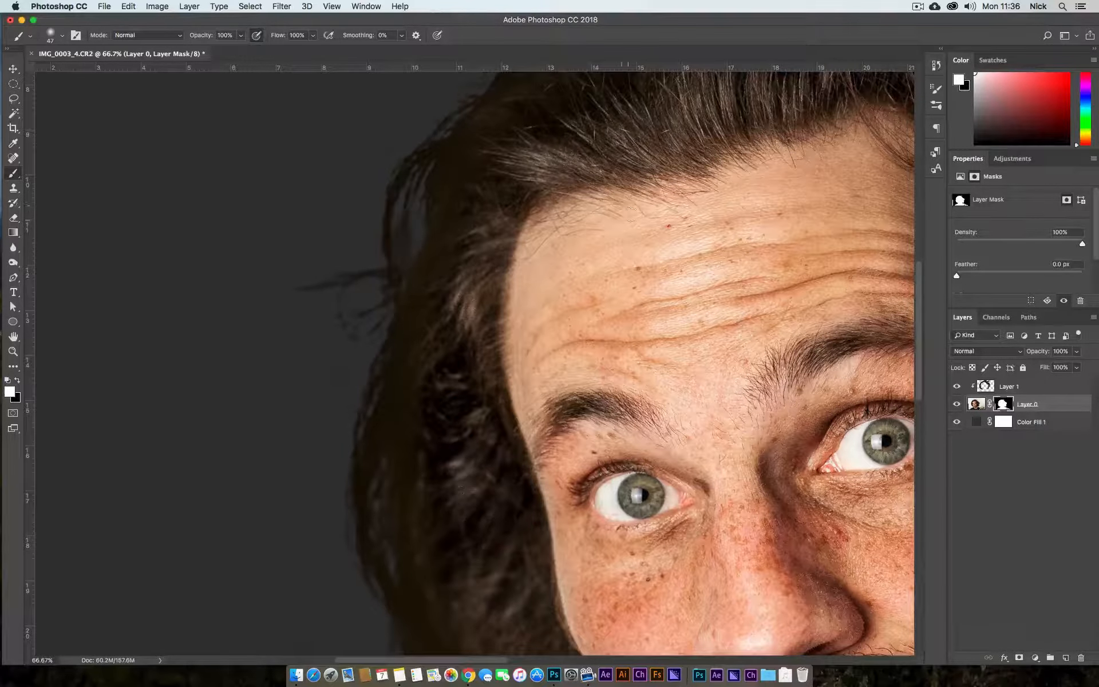
Undo the last two edits on Layer 0's mask.
mouse_move(633, 269)
left_mouse_down()
mouse_move(615, 275)
mouse_move(633, 279)
left_mouse_up()
key("z")
left_click(632, 269, "alt")
left_click(648, 287, "alt")
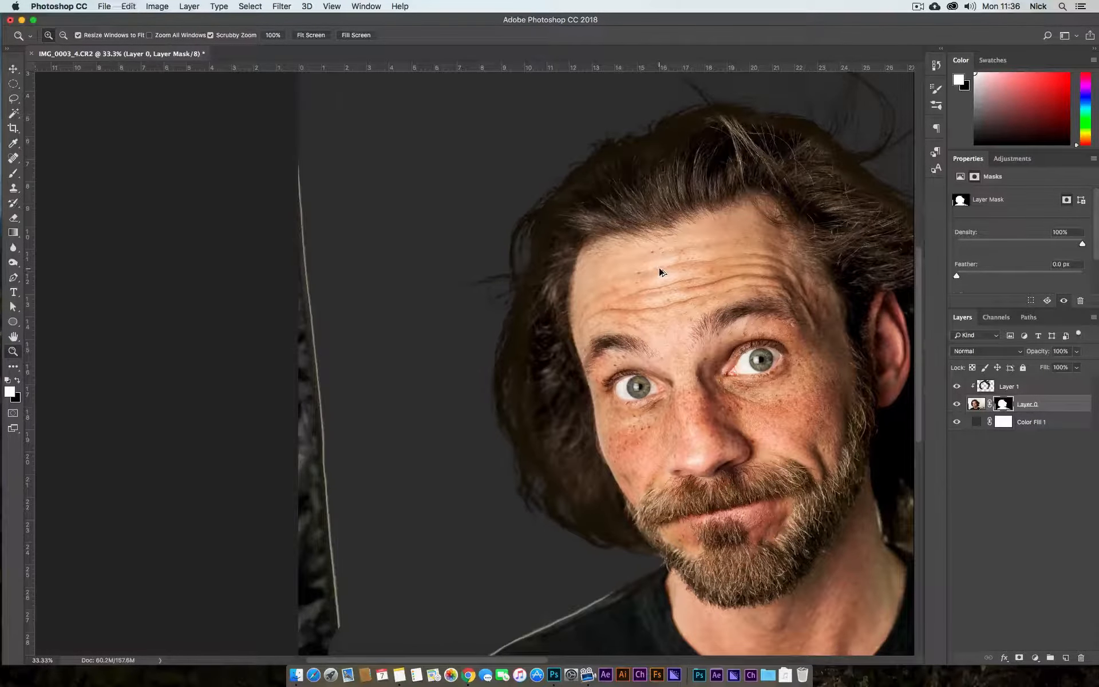
key("alt+super+z")
key("alt+super+z")
Set the Brush to size 372 and darken the brownish lower curls behind the ear on Layer 1.
left_click_drag(701, 377, 458, 404)
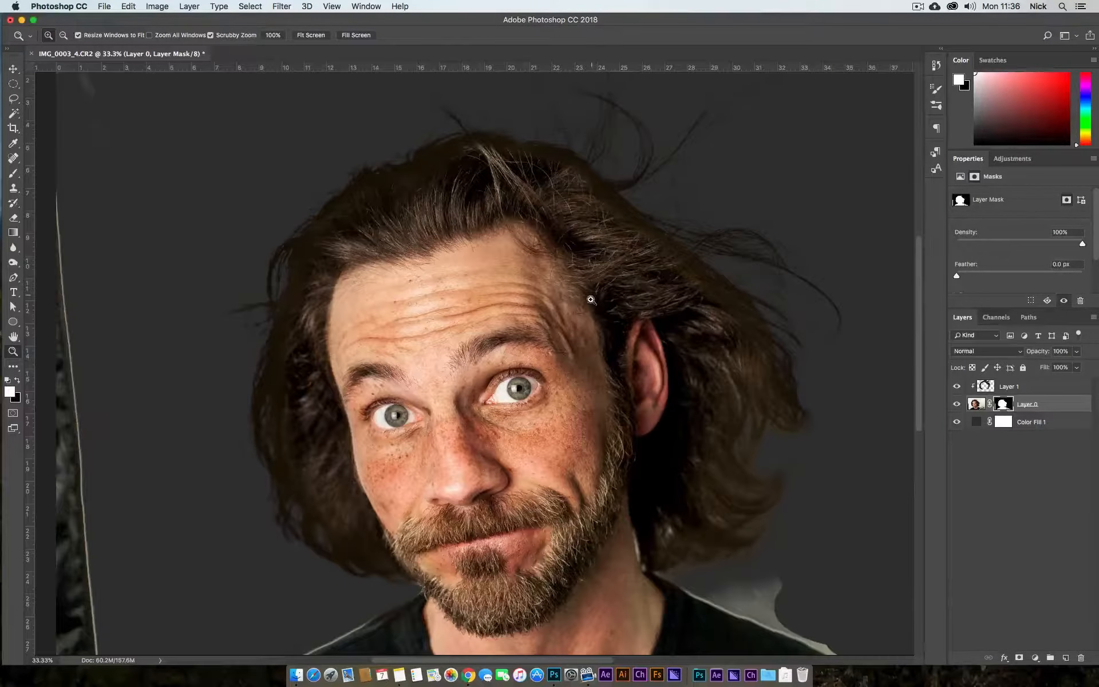
left_click(588, 302, "alt")
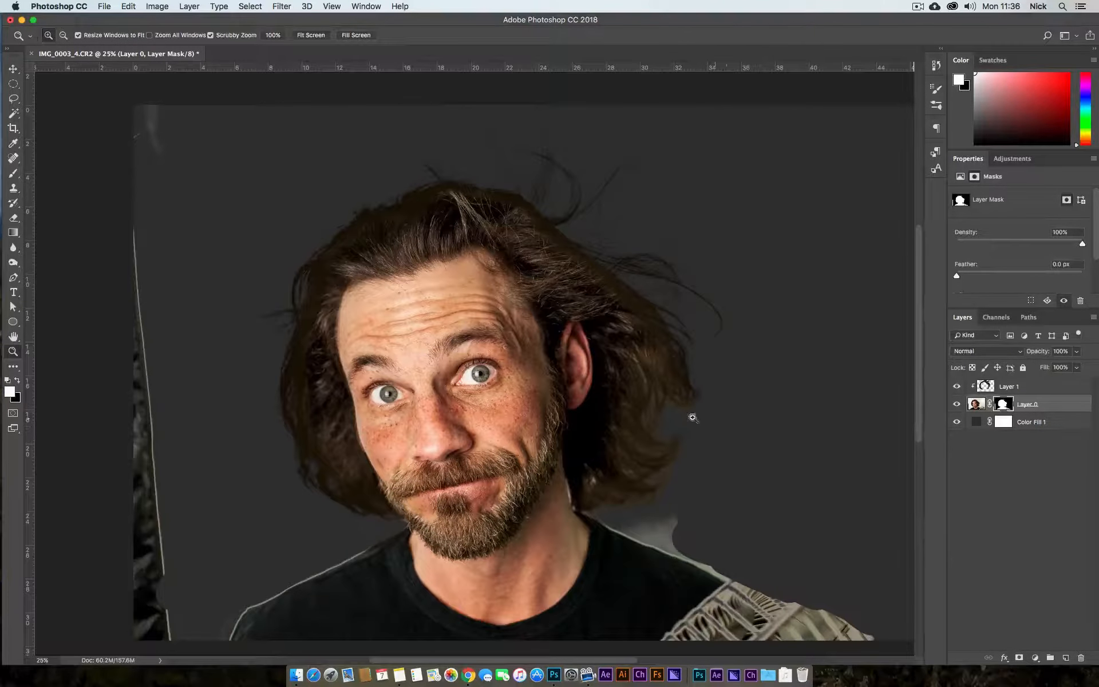
key("b")
left_click_drag(665, 452, 693, 455)
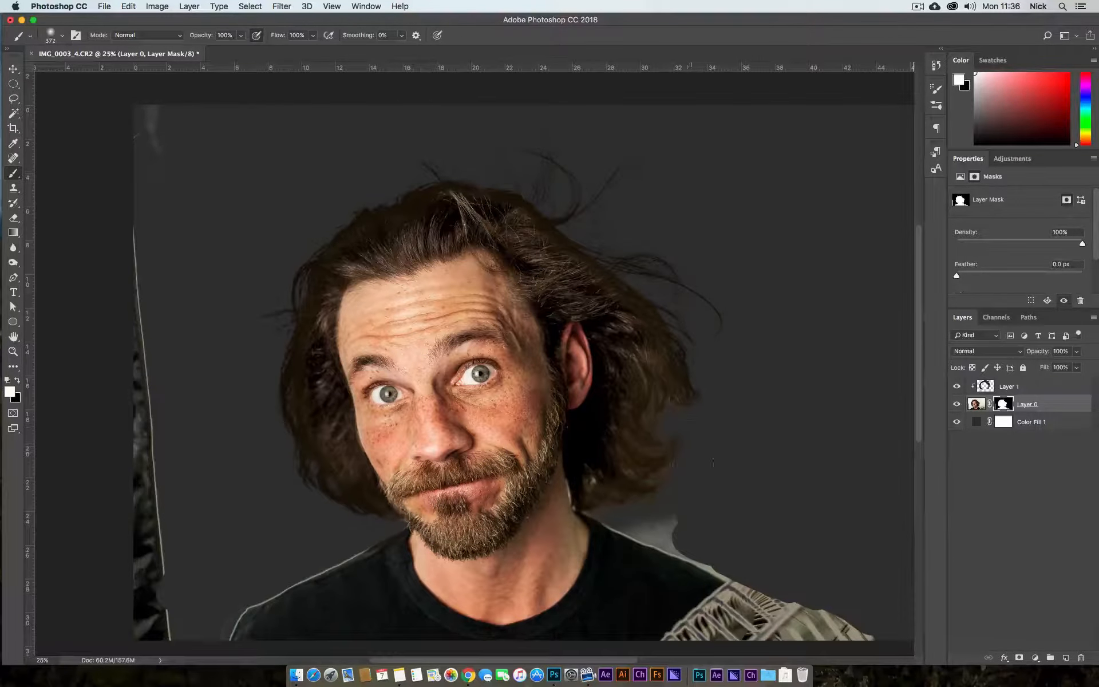
left_click(997, 389)
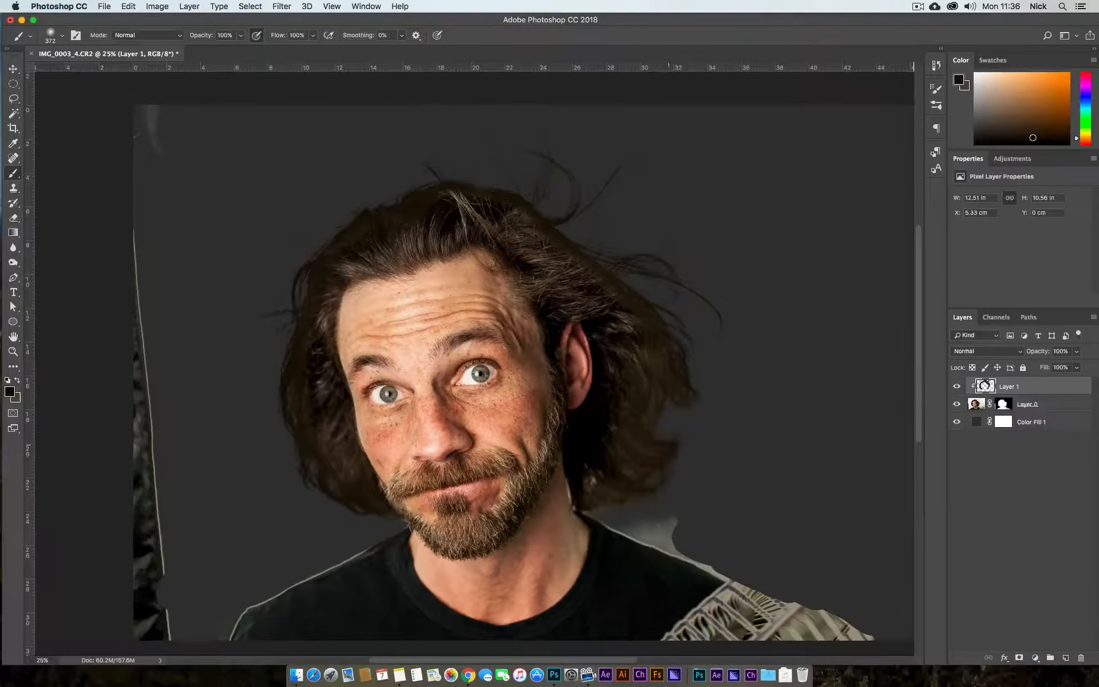
mouse_move(668, 446)
left_mouse_down()
mouse_move(641, 492)
mouse_move(595, 512)
left_mouse_up()
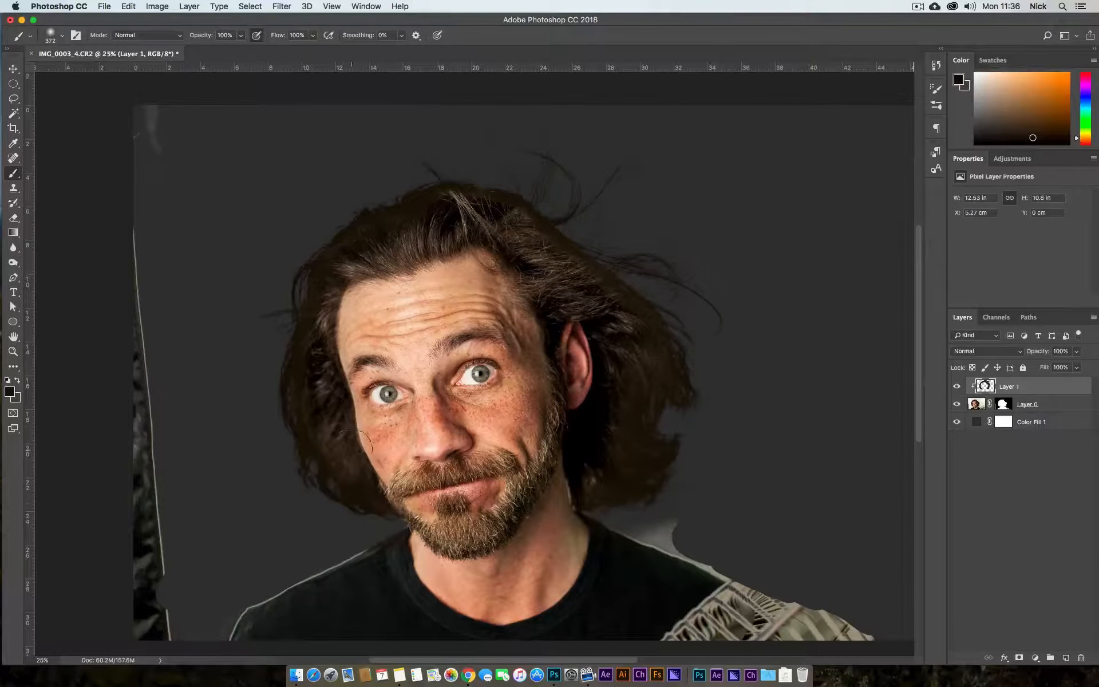
Set Layer 1's blend mode to Hard Light, comparing it with Soft Light, Vivid Light and Linear Light.
left_click(1010, 354)
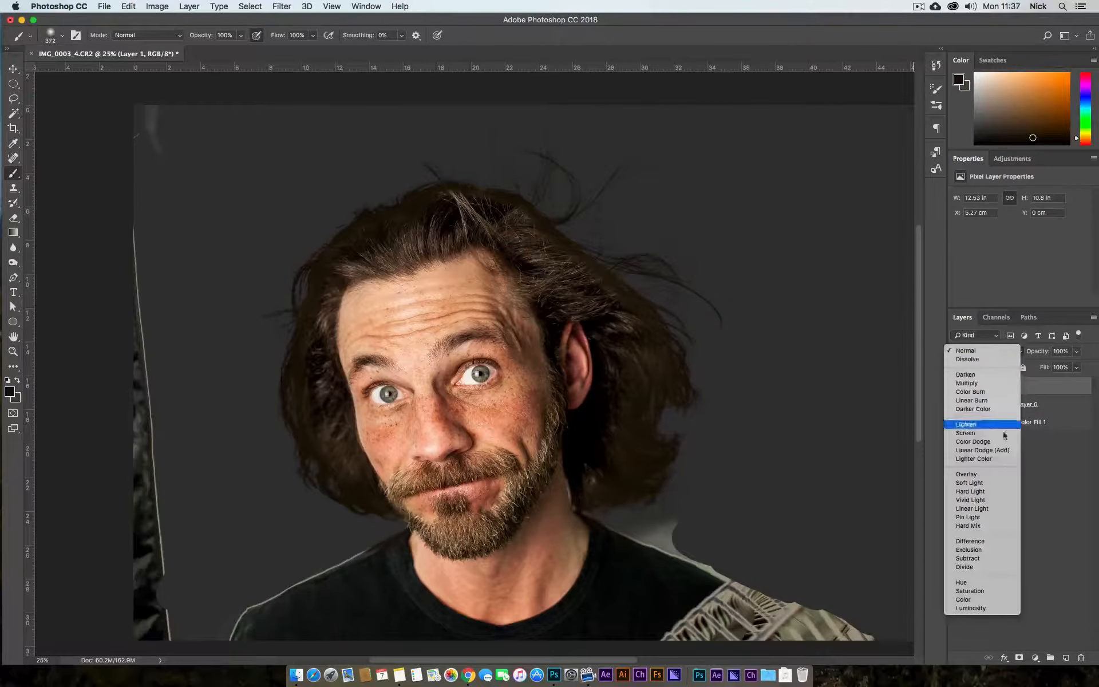
left_click(1000, 493)
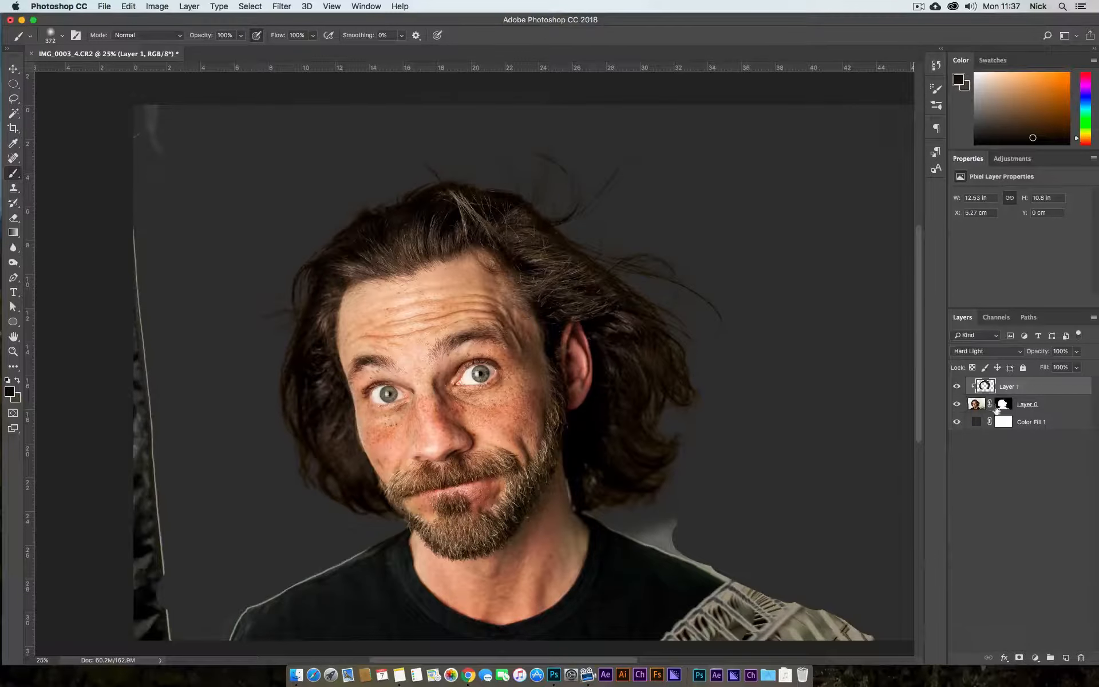
left_click(1011, 356)
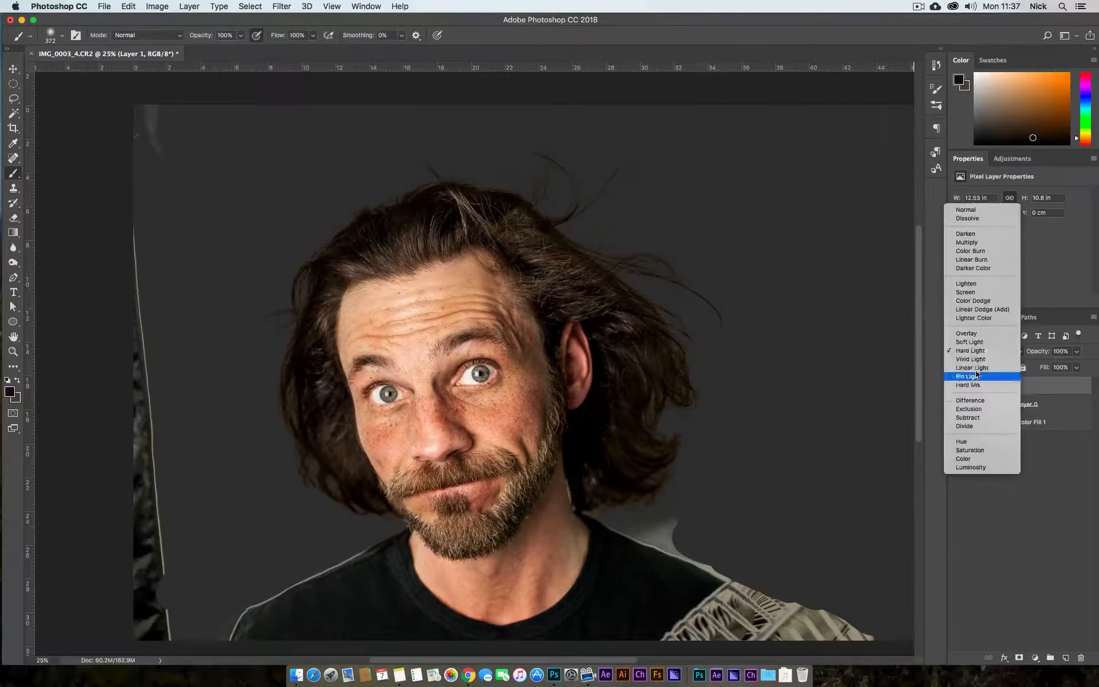
left_click(980, 344)
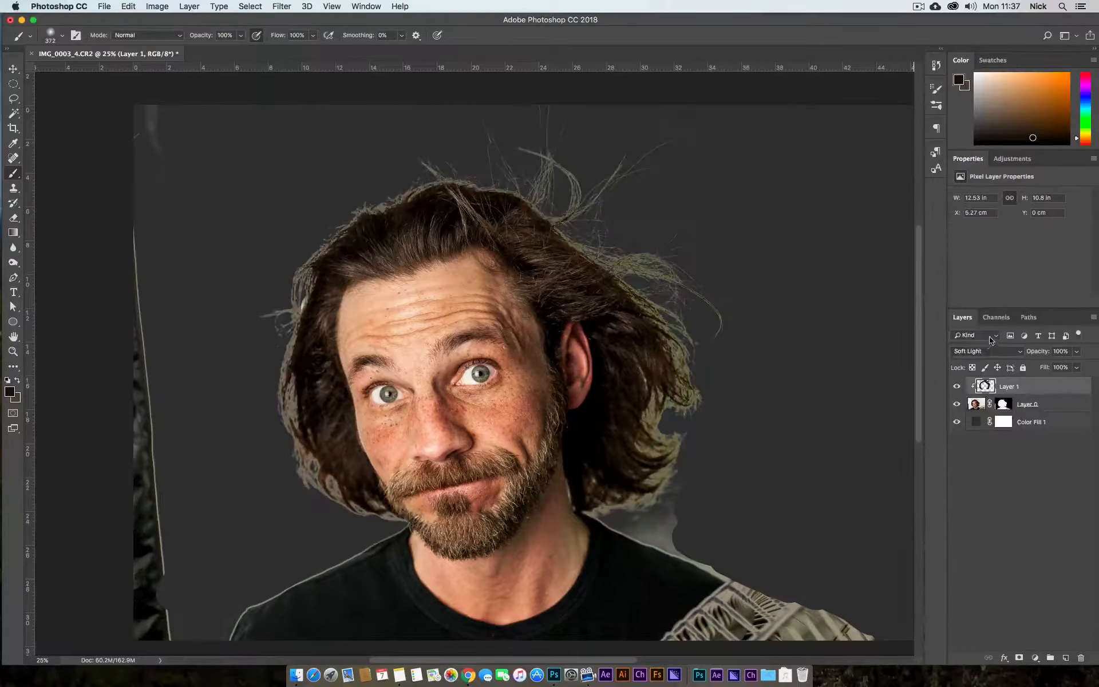
left_click(997, 356)
left_click(988, 364)
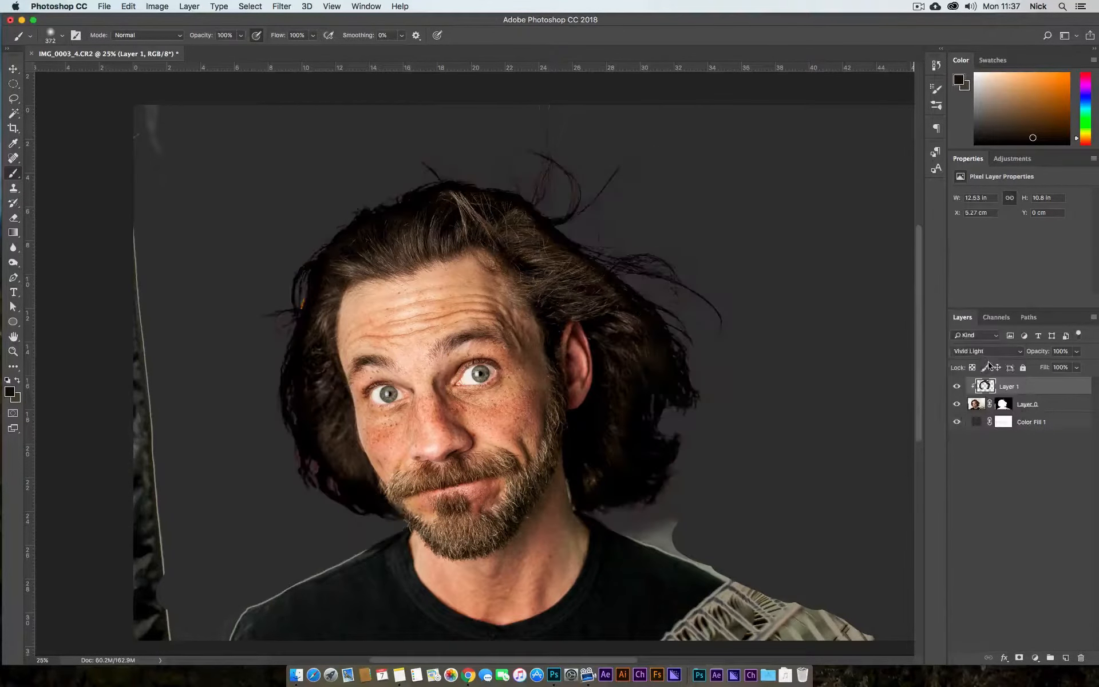
left_click(996, 349)
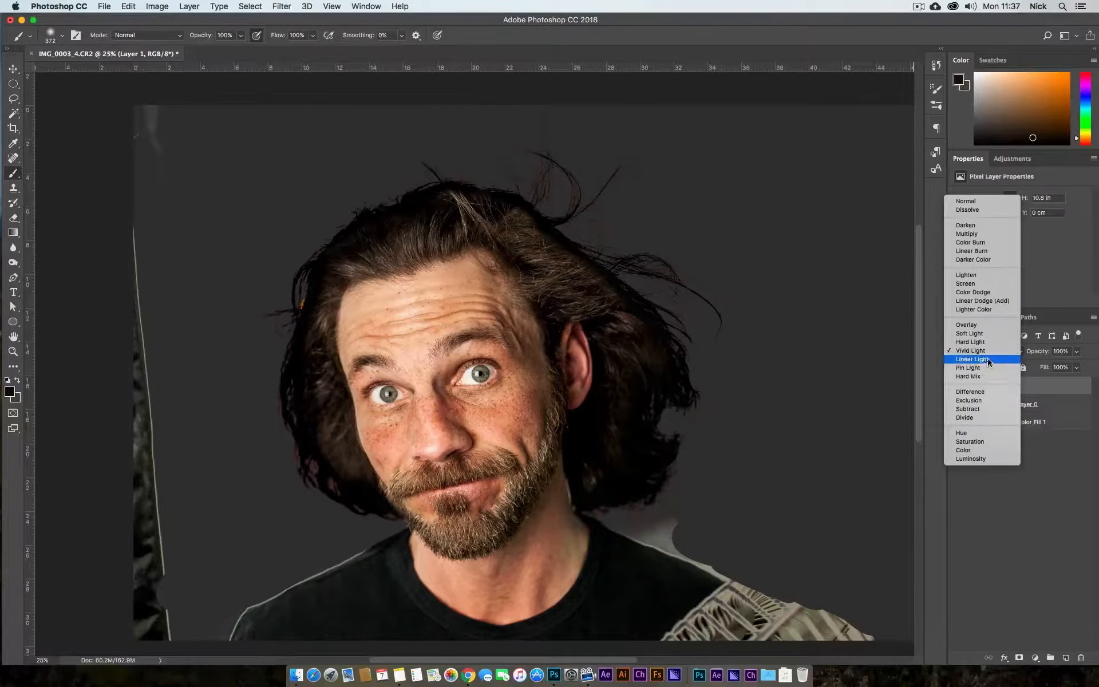
left_click(989, 360)
left_click(996, 353)
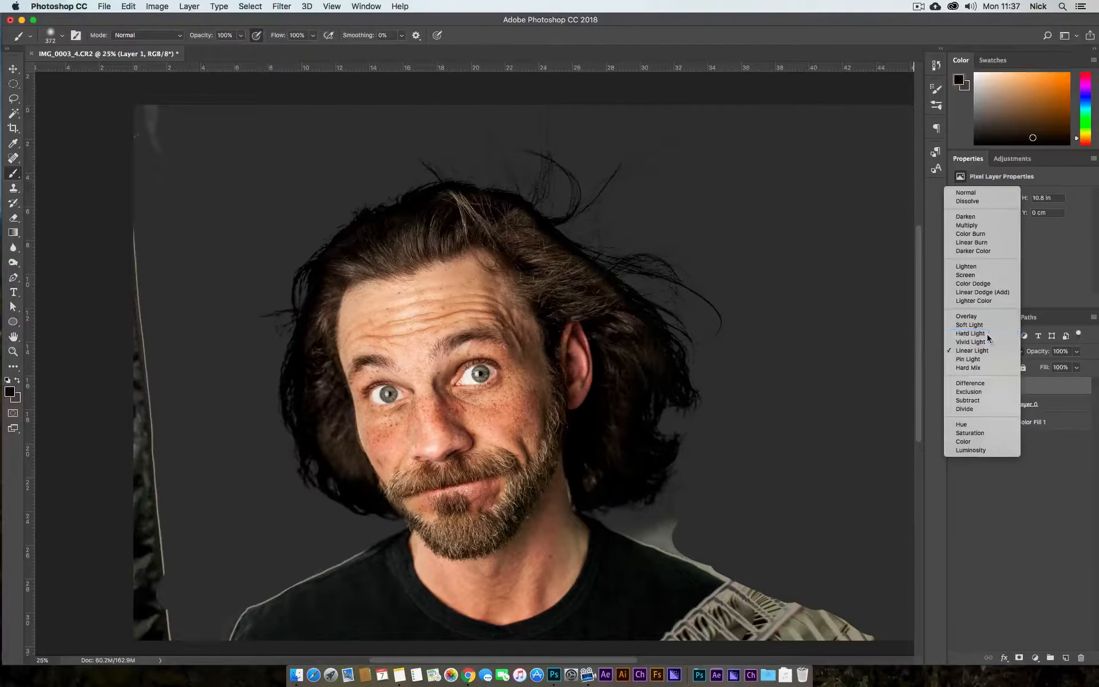
left_click(993, 339)
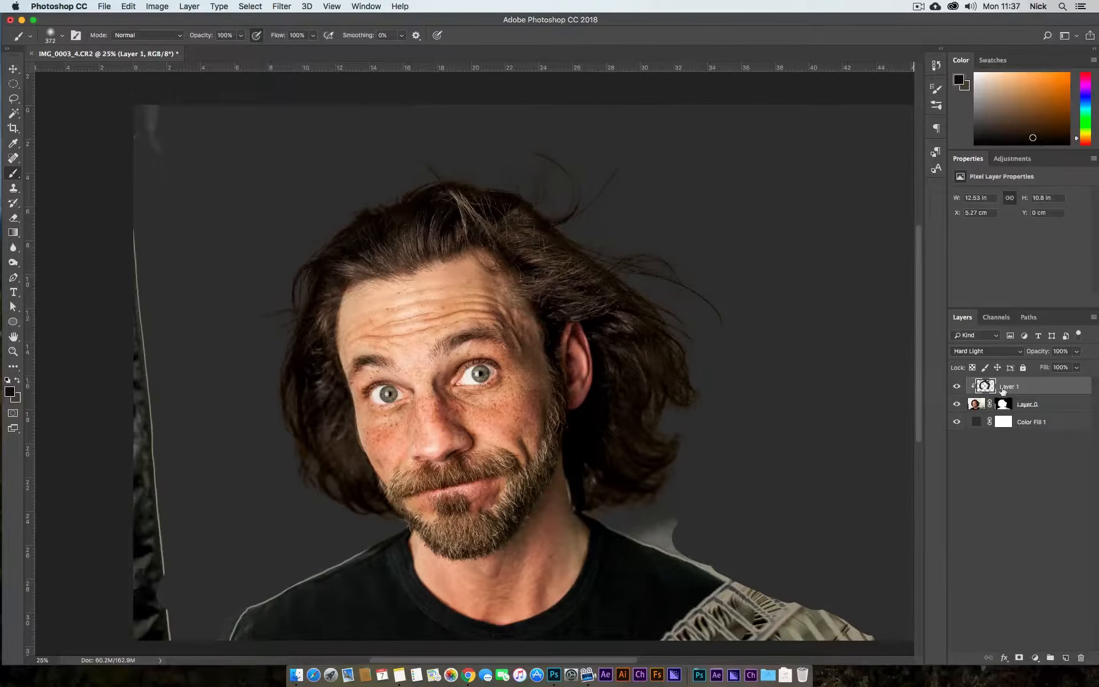
Add a layer mask to Layer 1 and paint black over the hair above the forehead with a brush of size 468 and 501.
left_click(1020, 658)
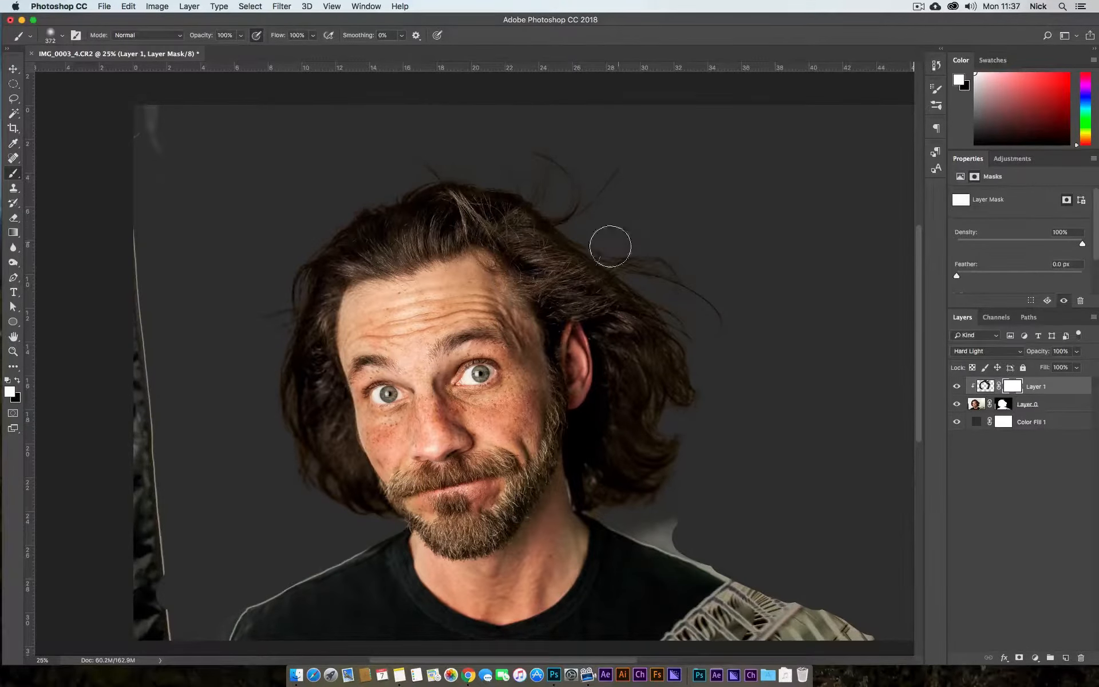
key("x")
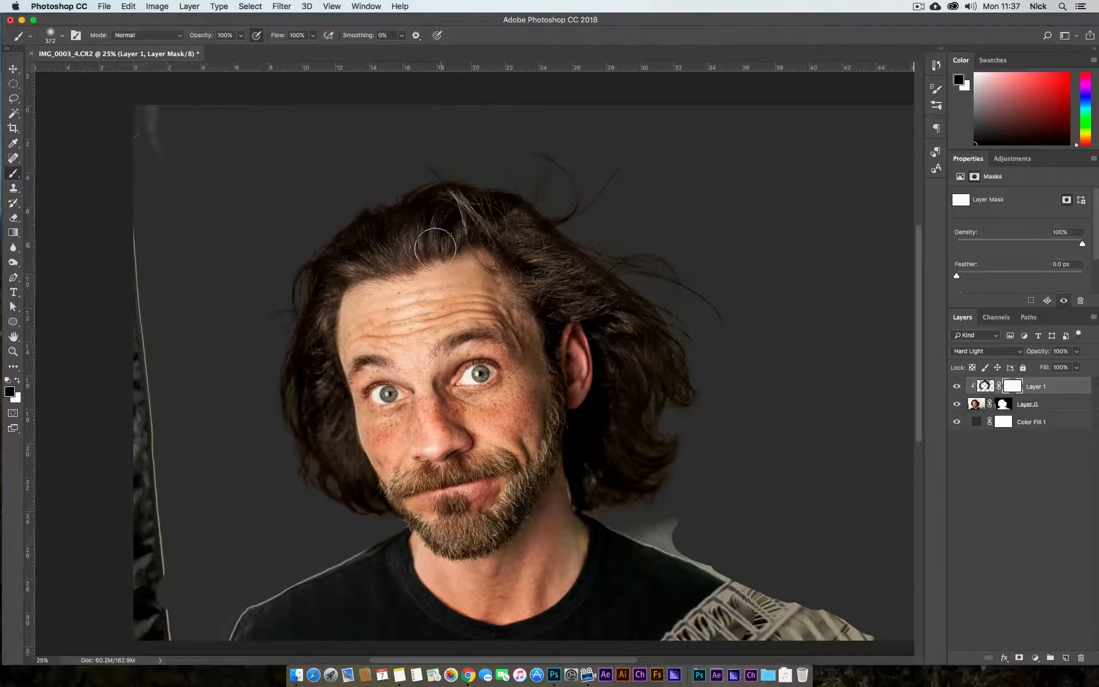
left_click_drag(435, 320, 444, 319)
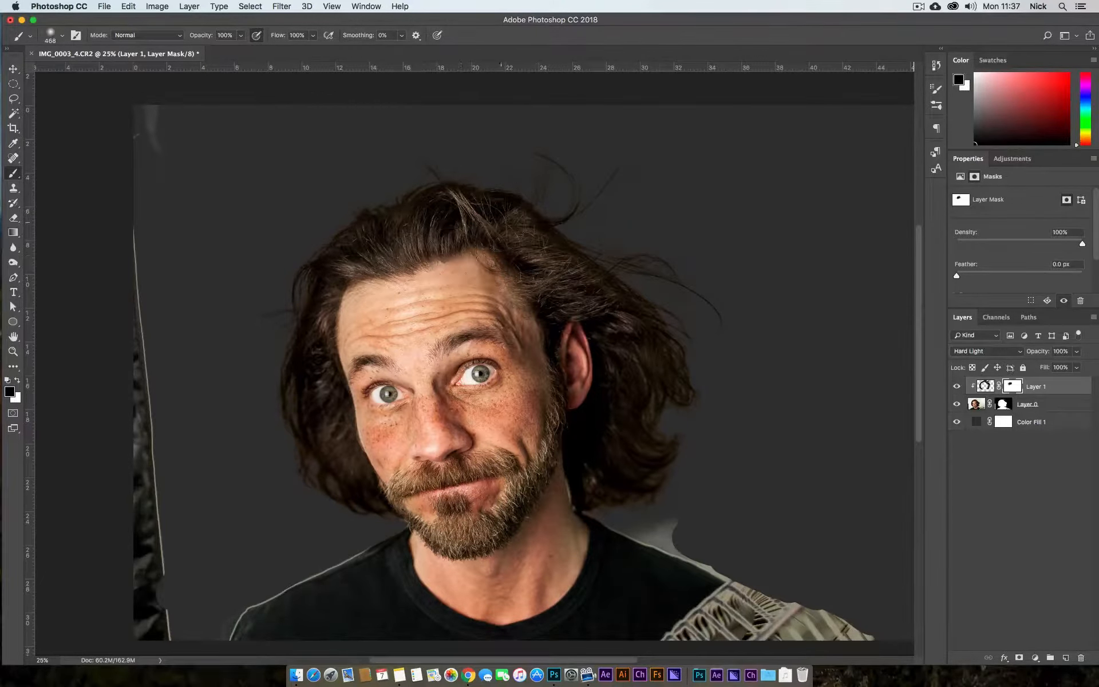
left_click_drag(434, 318, 439, 318)
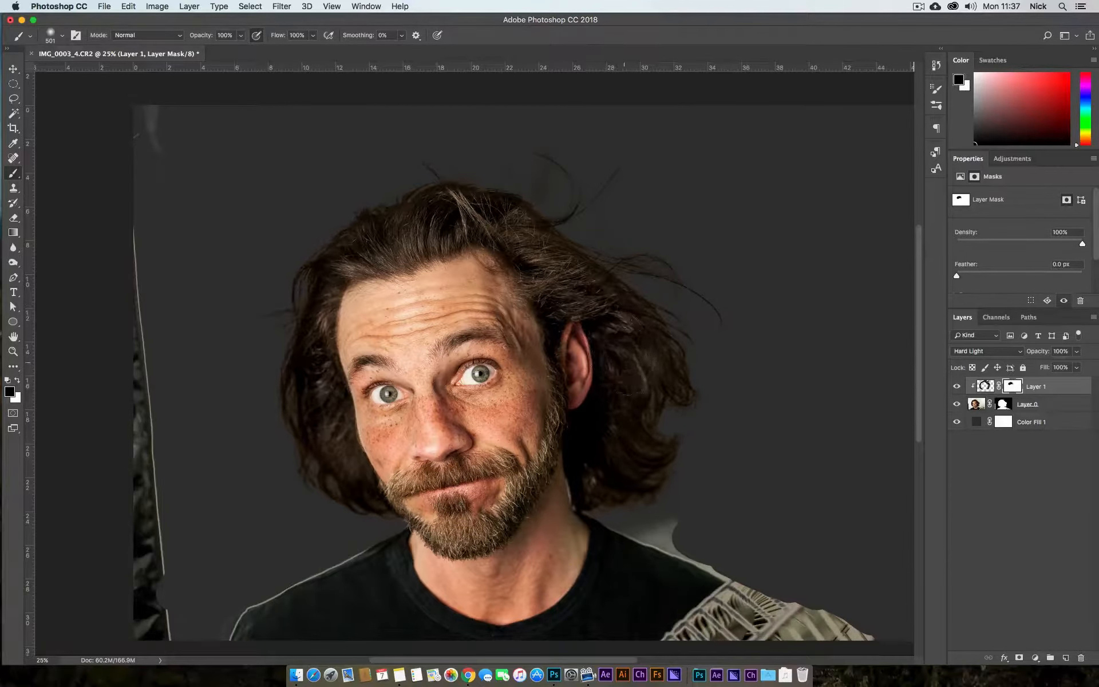
Paint black on Layer 1's mask over the inner hair behind the ear and beside the opposite temple, undoing one stroke.
mouse_move(602, 418)
left_mouse_down()
mouse_move(598, 457)
mouse_move(593, 420)
mouse_move(591, 455)
mouse_move(587, 441)
left_mouse_up()
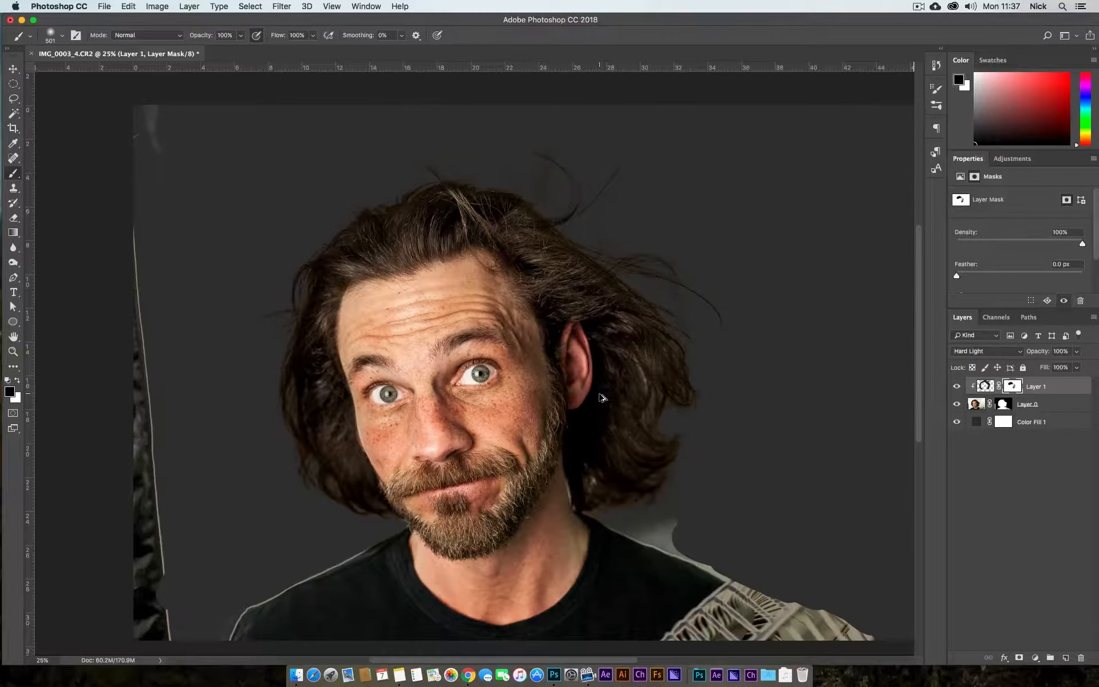
left_click_drag(625, 457, 628, 456)
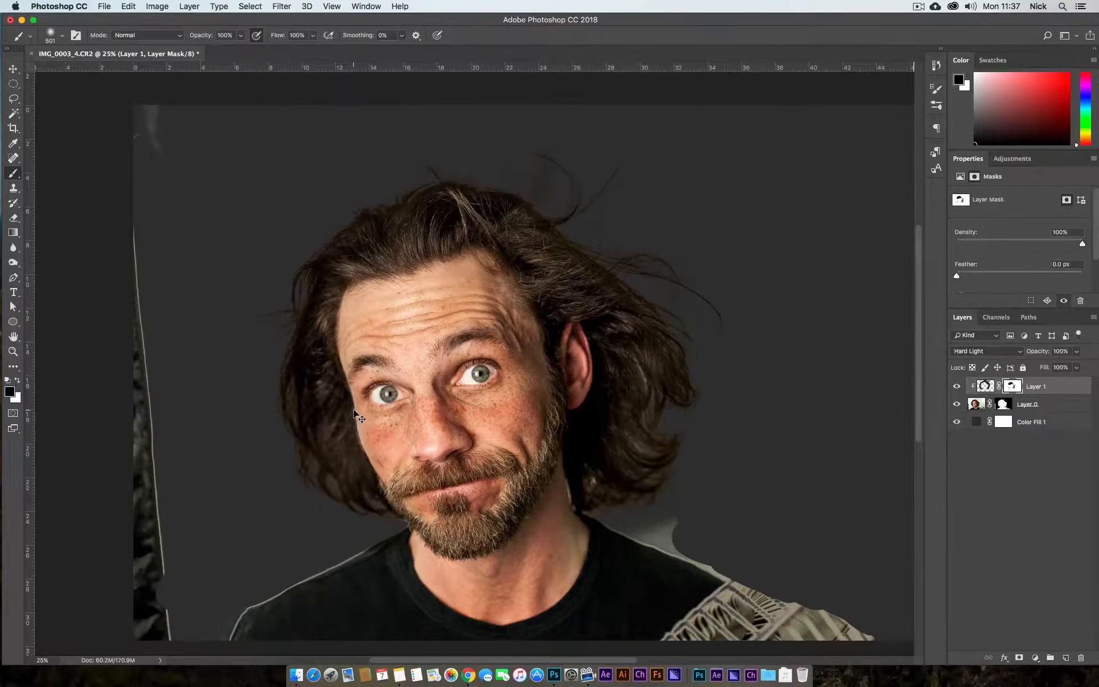
key("super+z")
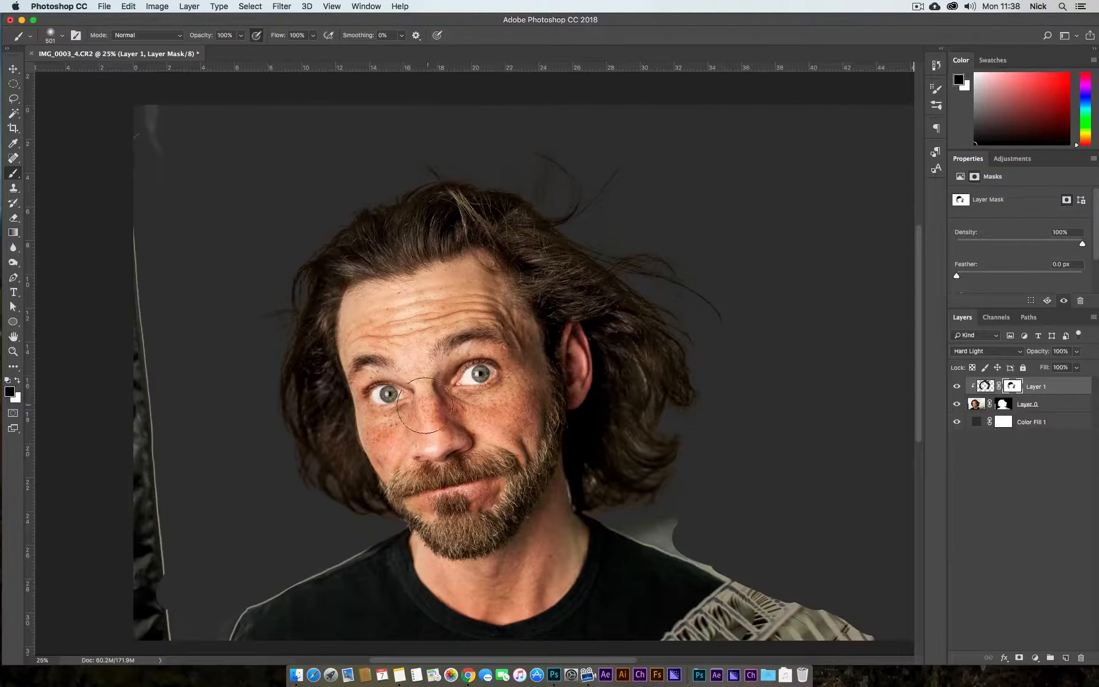
Paint black on Layer 1's image over the flyaway strands above the crown and along both sides of the hair.
left_click_drag(457, 406, 481, 411)
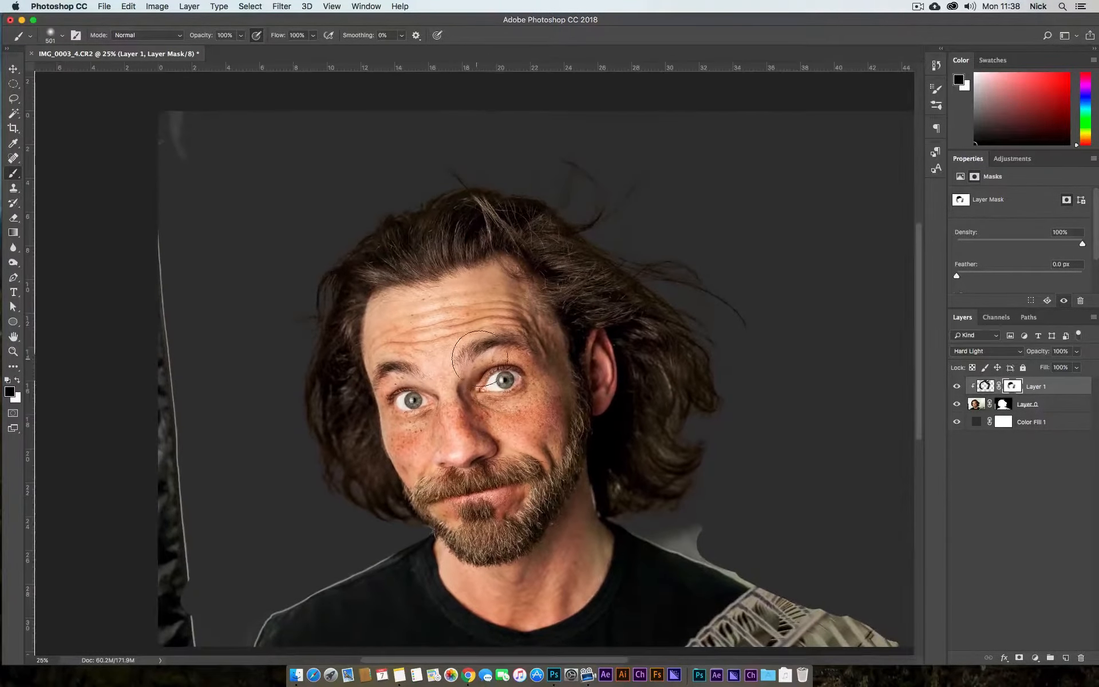
left_click_drag(566, 341, 509, 349)
key("super+r")
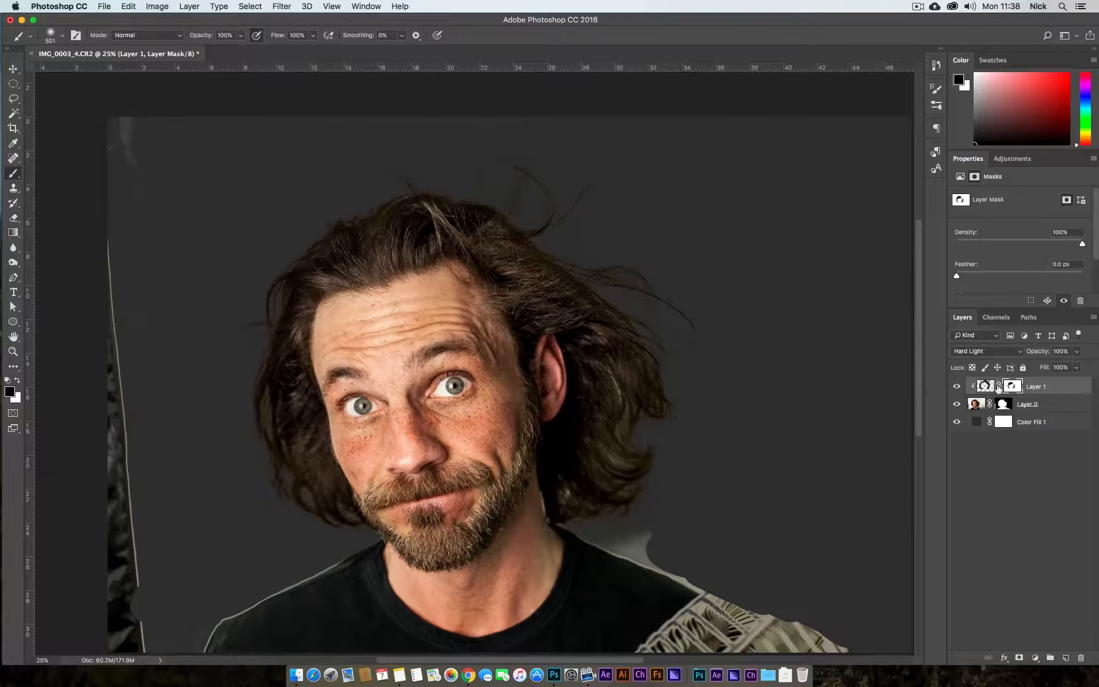
left_click(984, 386)
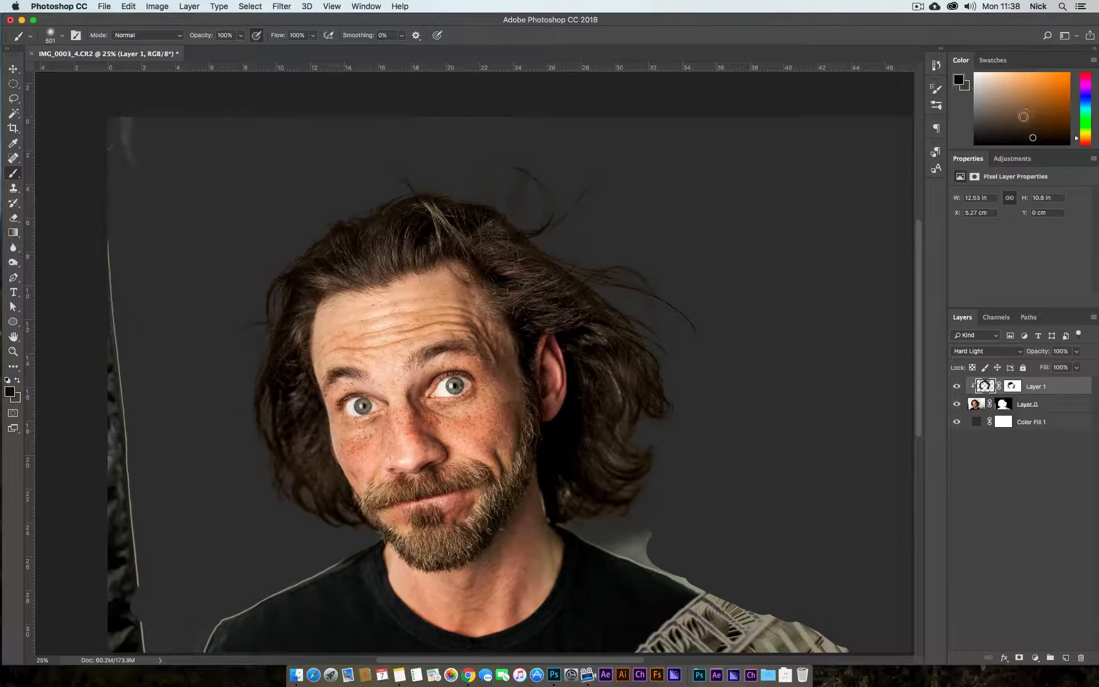
mouse_move(627, 142)
left_mouse_down()
mouse_move(570, 196)
mouse_move(555, 192)
mouse_move(585, 182)
mouse_move(561, 184)
mouse_move(535, 164)
left_mouse_up()
key("super+alt+z")
key("d")
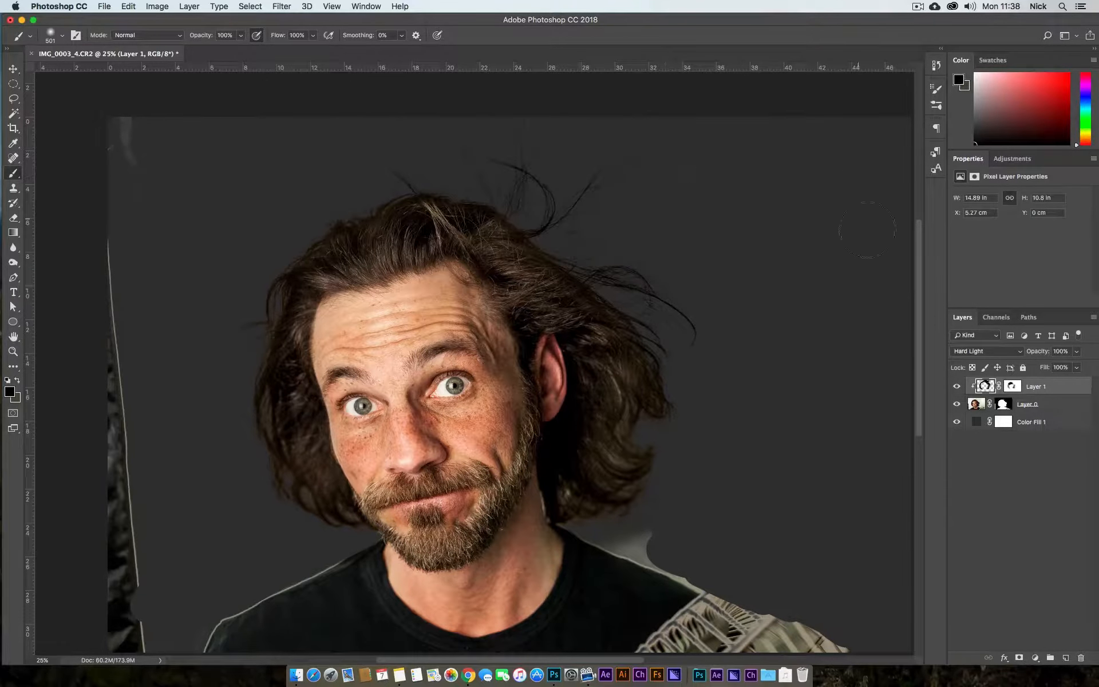
left_click_drag(389, 396, 454, 351)
left_click(280, 286)
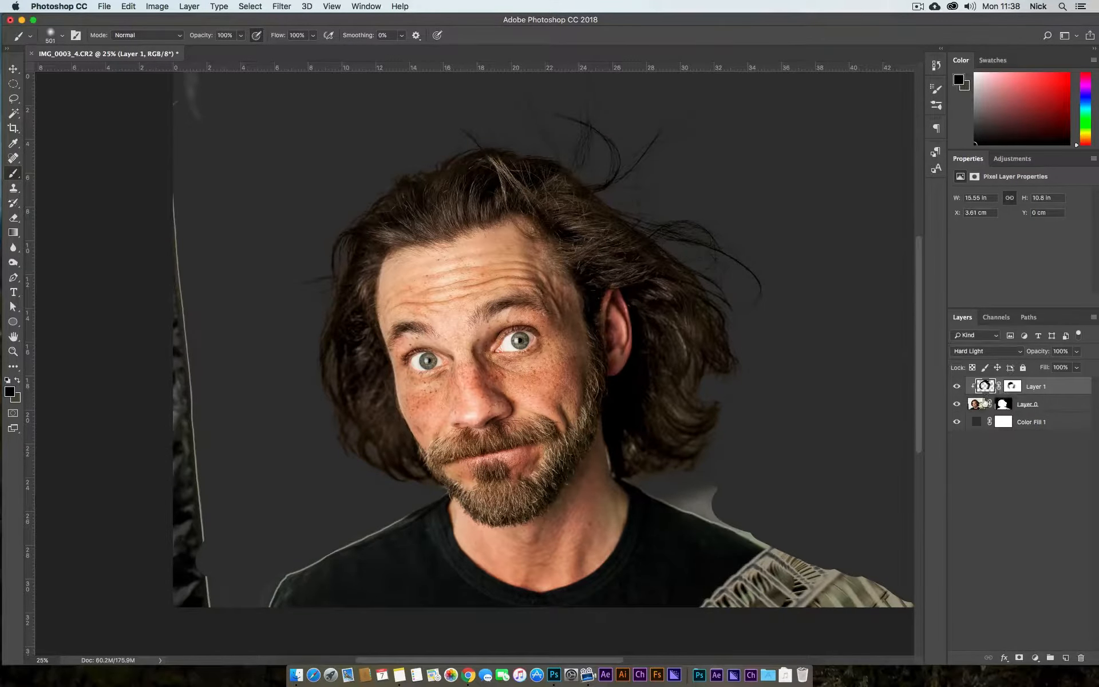
Hide the stray wisp beside the temple by painting black on Layer 0's mask with a 31 px brush.
key("z")
left_click_drag(292, 285, 597, 308)
left_click(1013, 405)
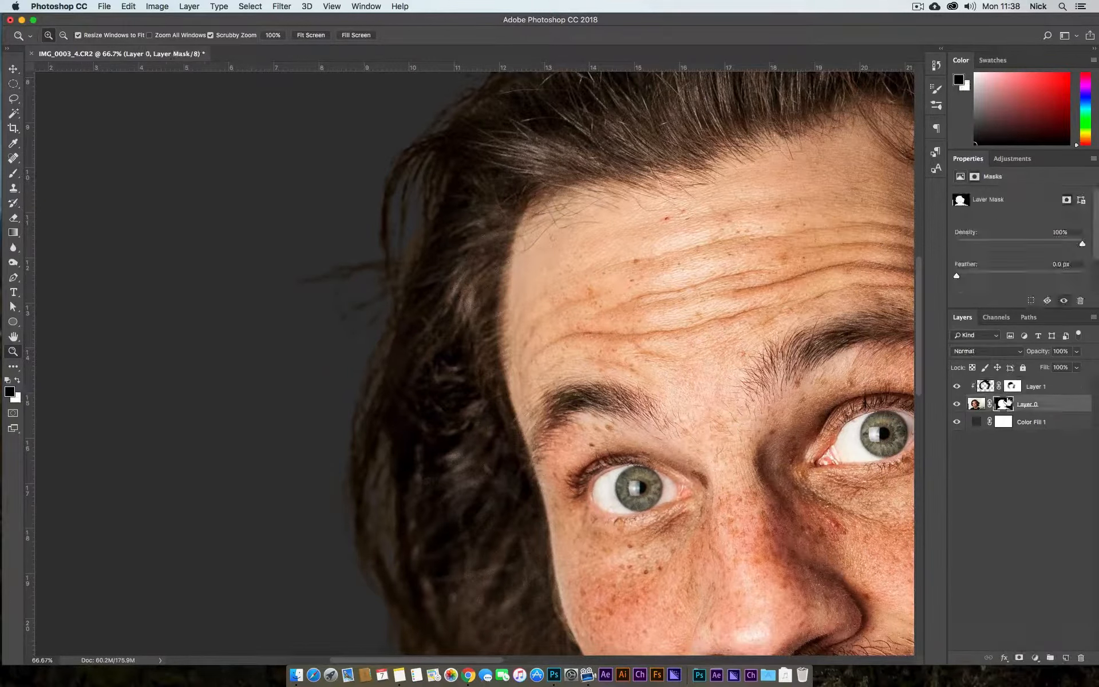
key("b")
left_click_drag(319, 278, 233, 286)
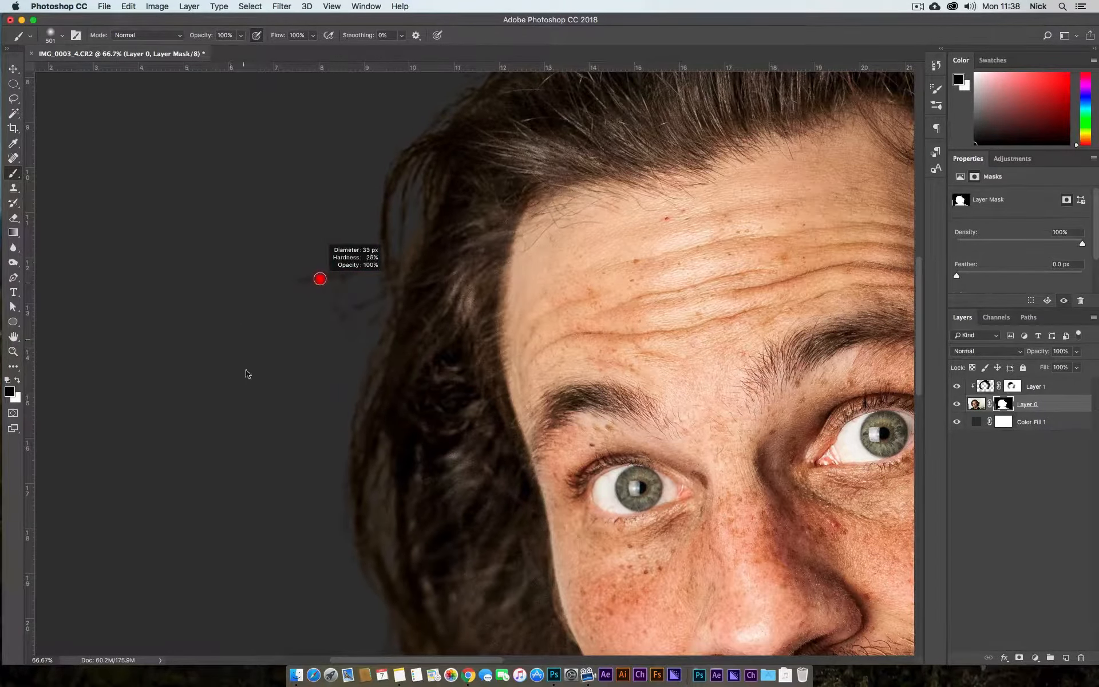
left_click_drag(320, 278, 306, 281)
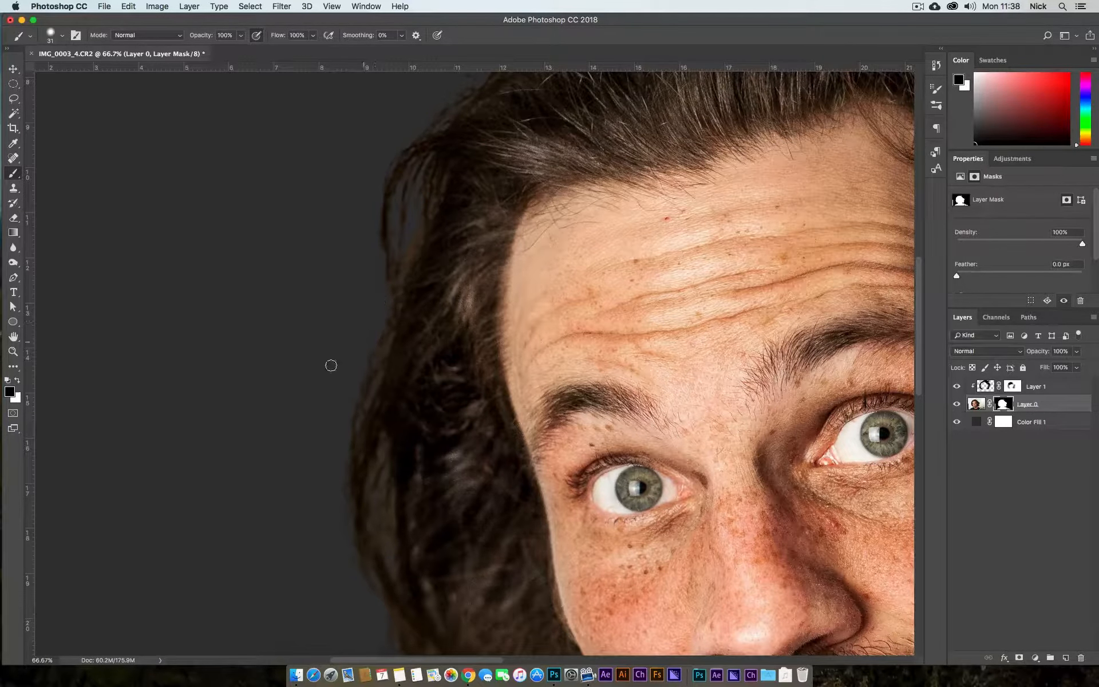
Examine the cut-out edge from the curls beside the cheek, over the crown, to the curls behind the ear.
left_click_drag(340, 491, 345, 277)
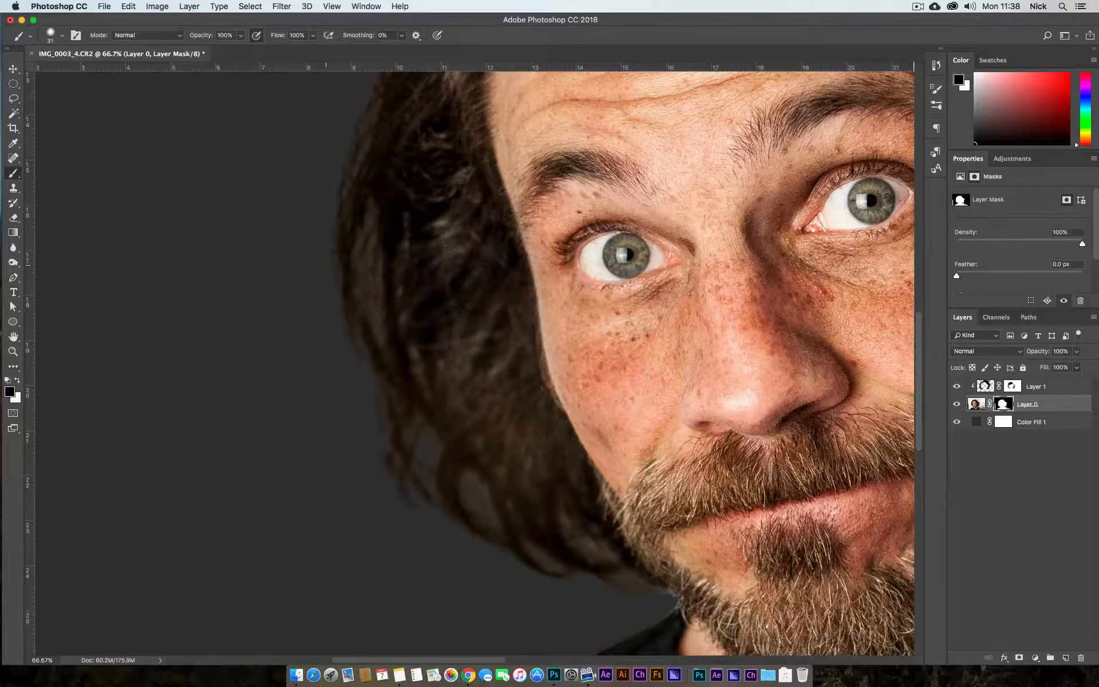
left_click_drag(416, 454, 271, 383)
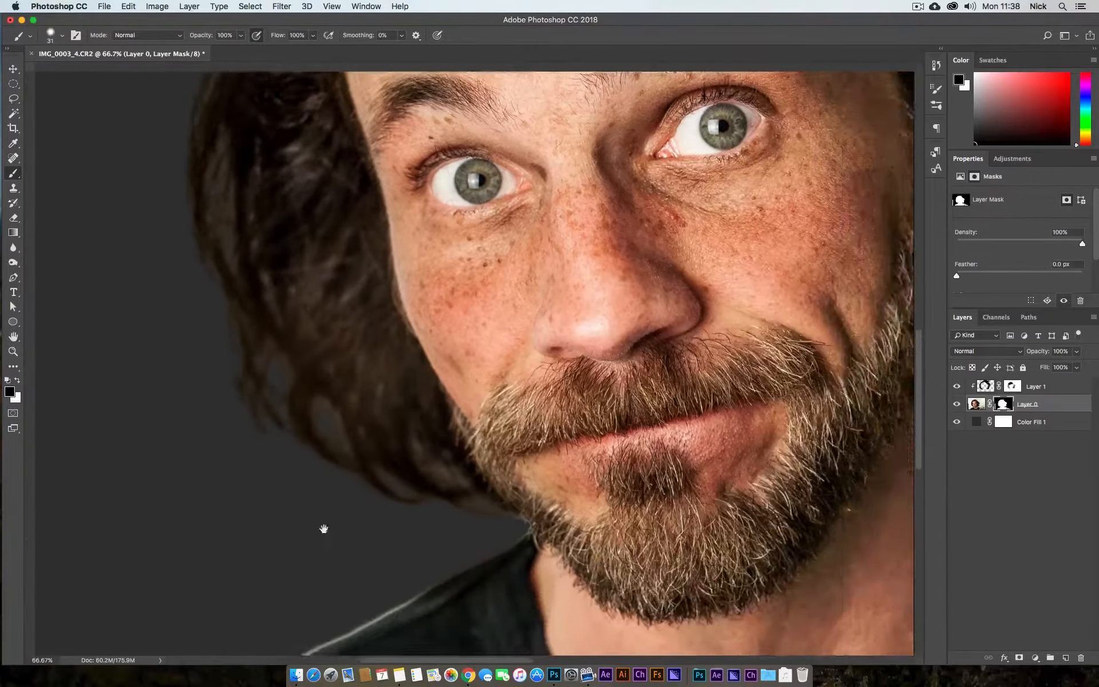
left_click_drag(231, 154, 346, 564)
left_click_drag(397, 199, 378, 289)
key("super+r")
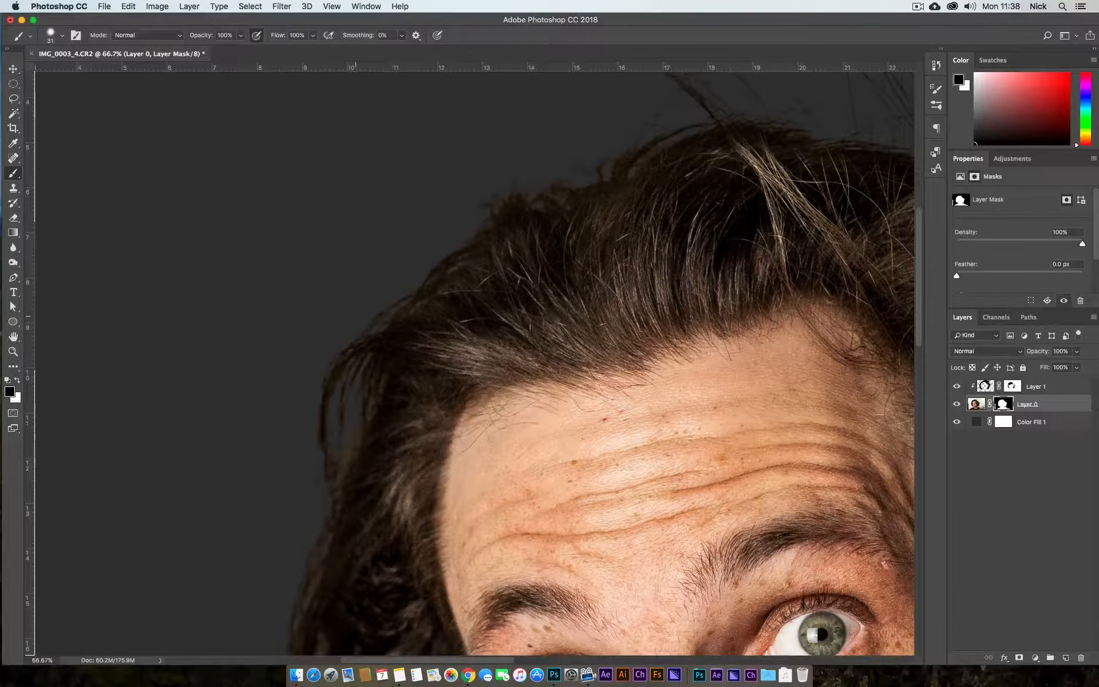
left_click_drag(480, 205, 362, 259)
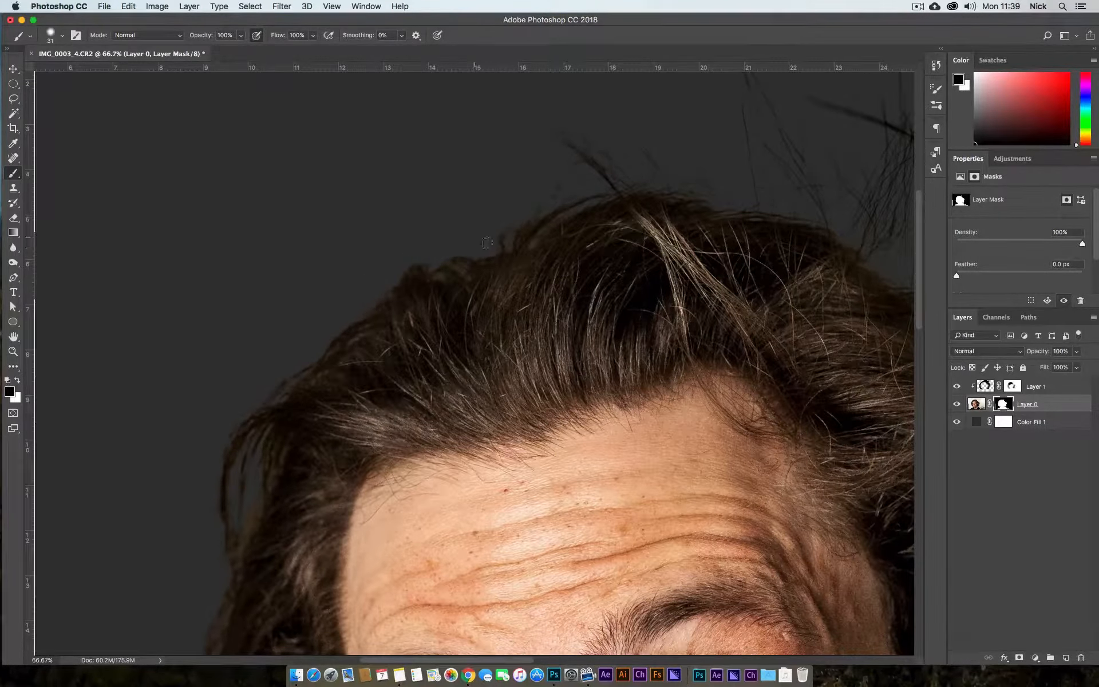
left_click_drag(529, 225, 489, 255)
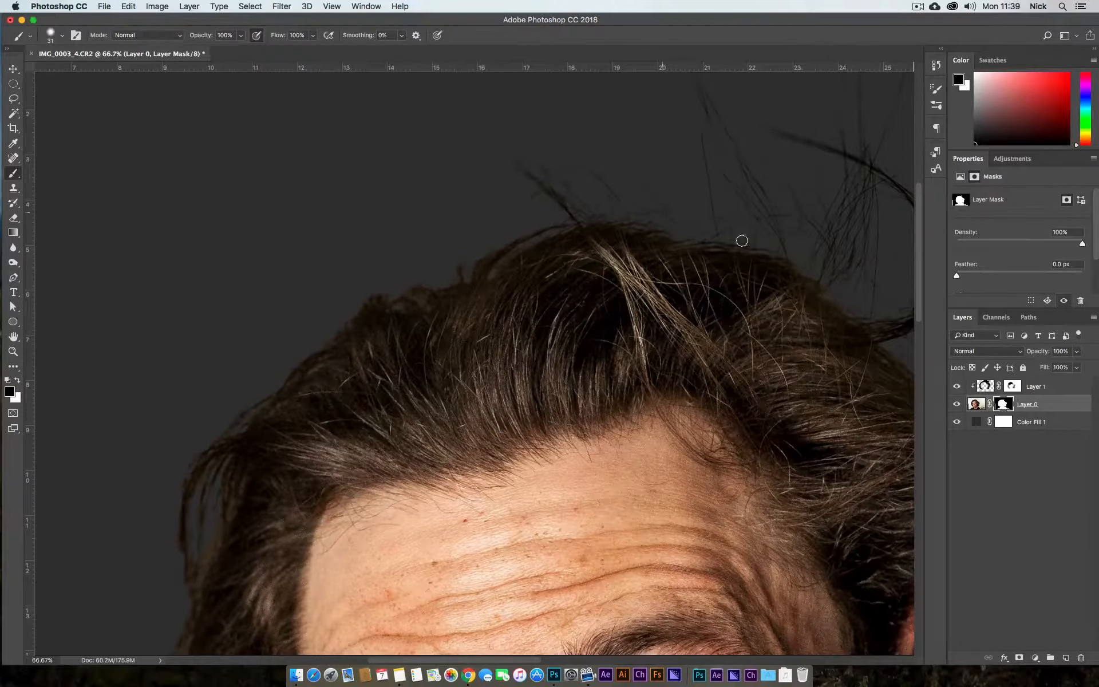
scroll(742, 241, "right", 10)
scroll(741, 240, "down", 5)
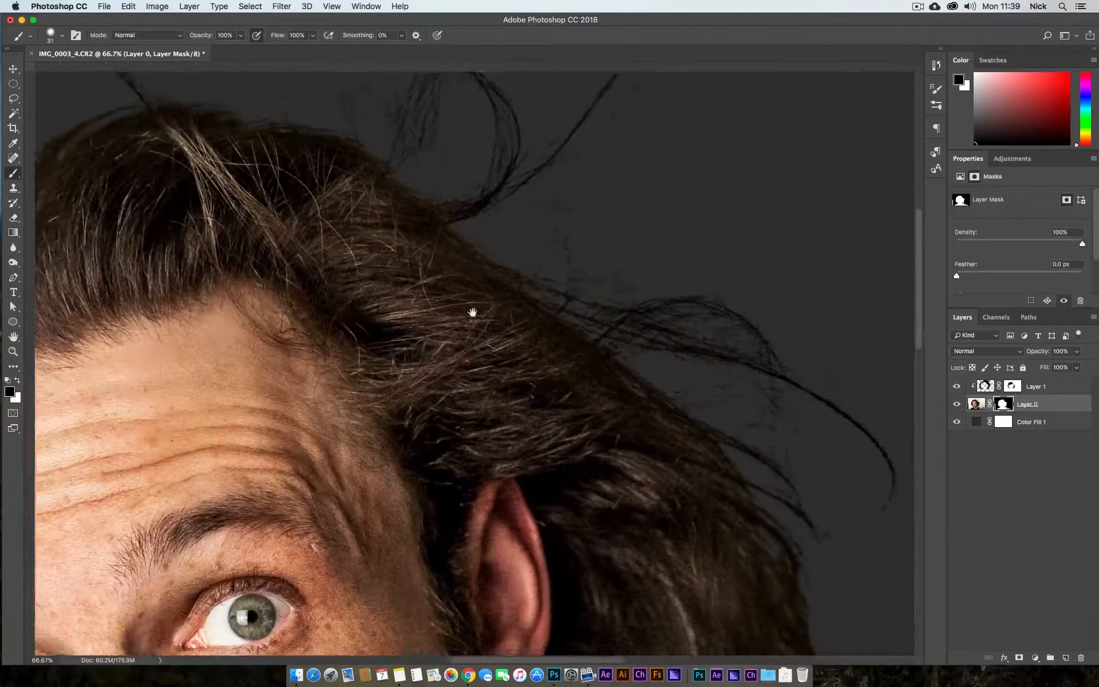
scroll(473, 311, "right", 8)
scroll(472, 312, "down", 10)
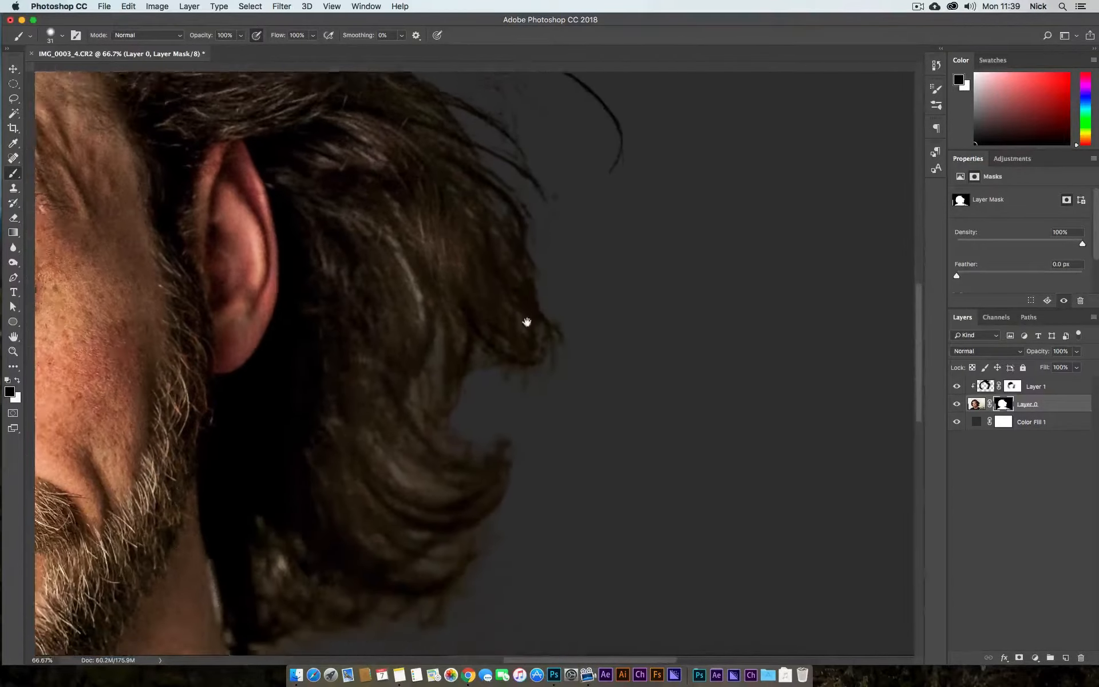
Paint black on Layer 0's mask over the leftover grey backdrop between the lower curls and the shoulder.
scroll(526, 322, "down", 6)
scroll(526, 321, "left", 3)
key("super+r")
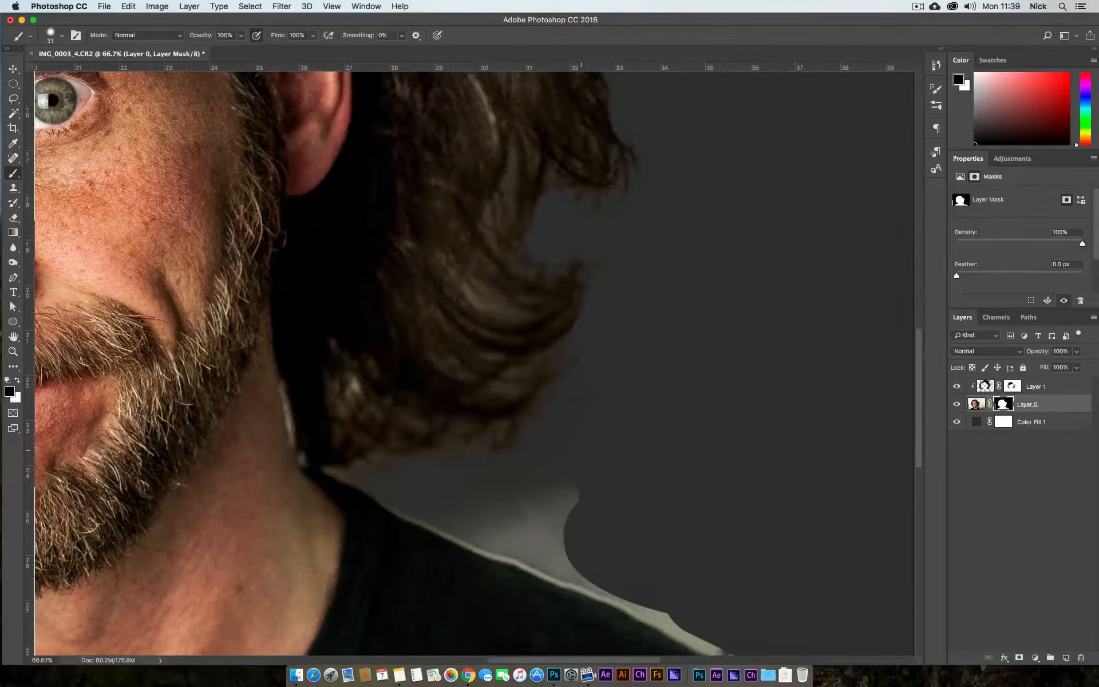
mouse_move(508, 515)
left_mouse_down()
mouse_move(572, 500)
mouse_move(488, 503)
mouse_move(532, 535)
mouse_move(441, 544)
mouse_move(544, 518)
mouse_move(567, 556)
mouse_move(556, 525)
left_mouse_up()
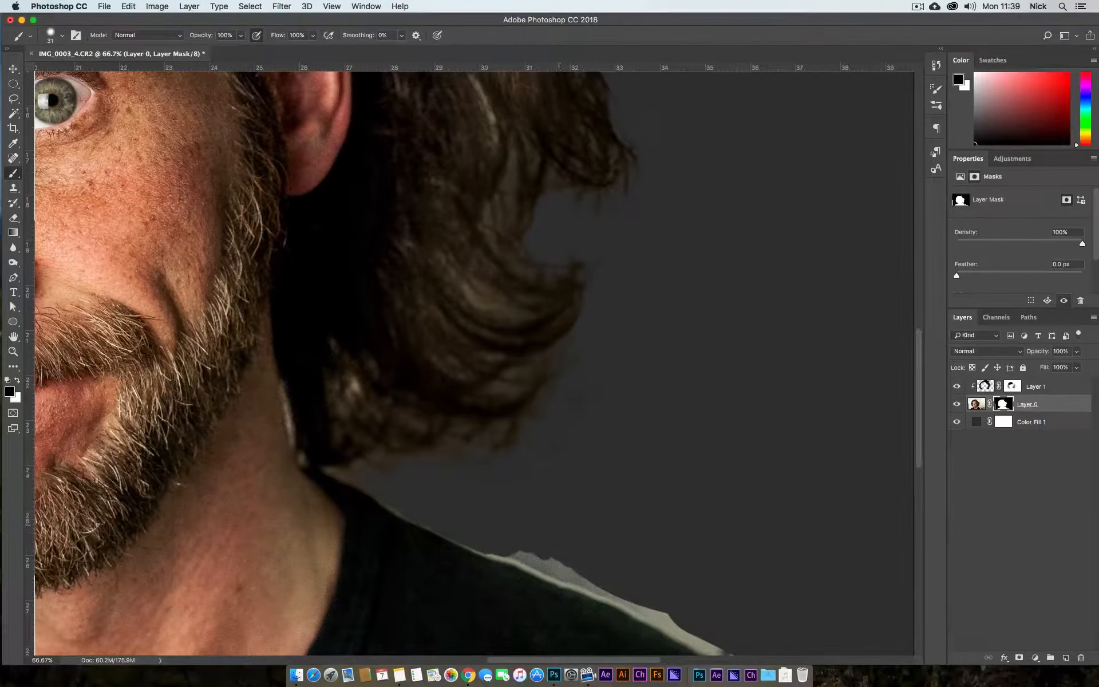
mouse_move(511, 551)
left_mouse_down()
mouse_move(672, 622)
mouse_move(540, 568)
left_mouse_up()
right_click(592, 583)
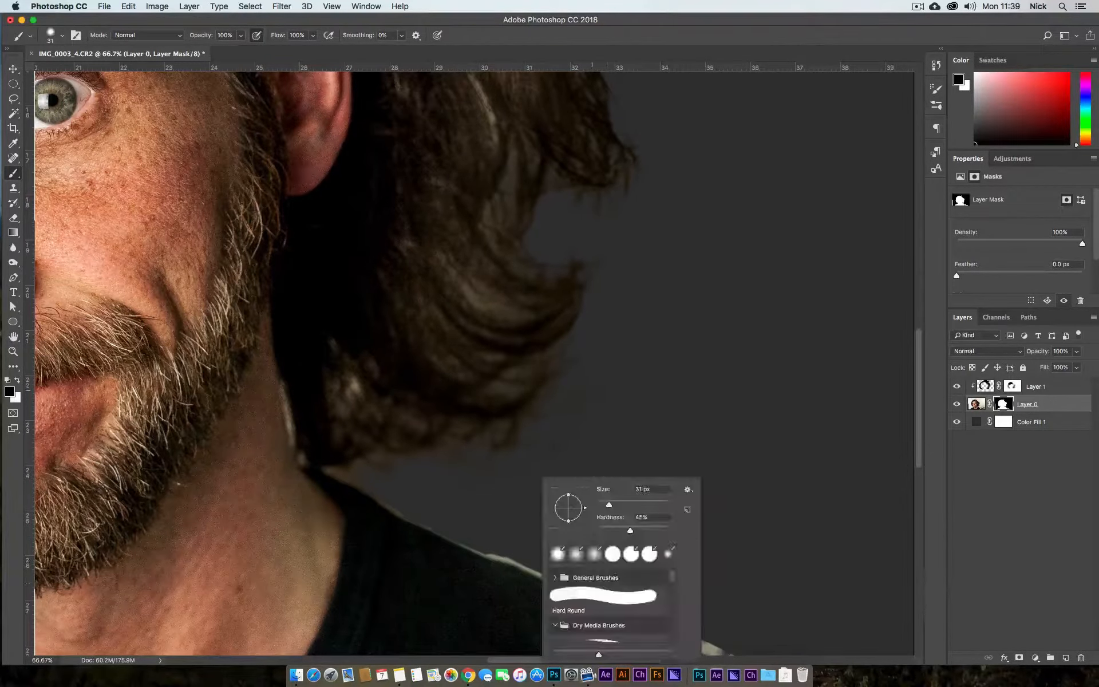
right_click(554, 557)
left_click(574, 576)
Change the background colour of Color Fill 1 to light grey #dddddd.
mouse_move(491, 340)
left_mouse_down()
mouse_move(601, 389)
mouse_move(590, 379)
left_mouse_up()
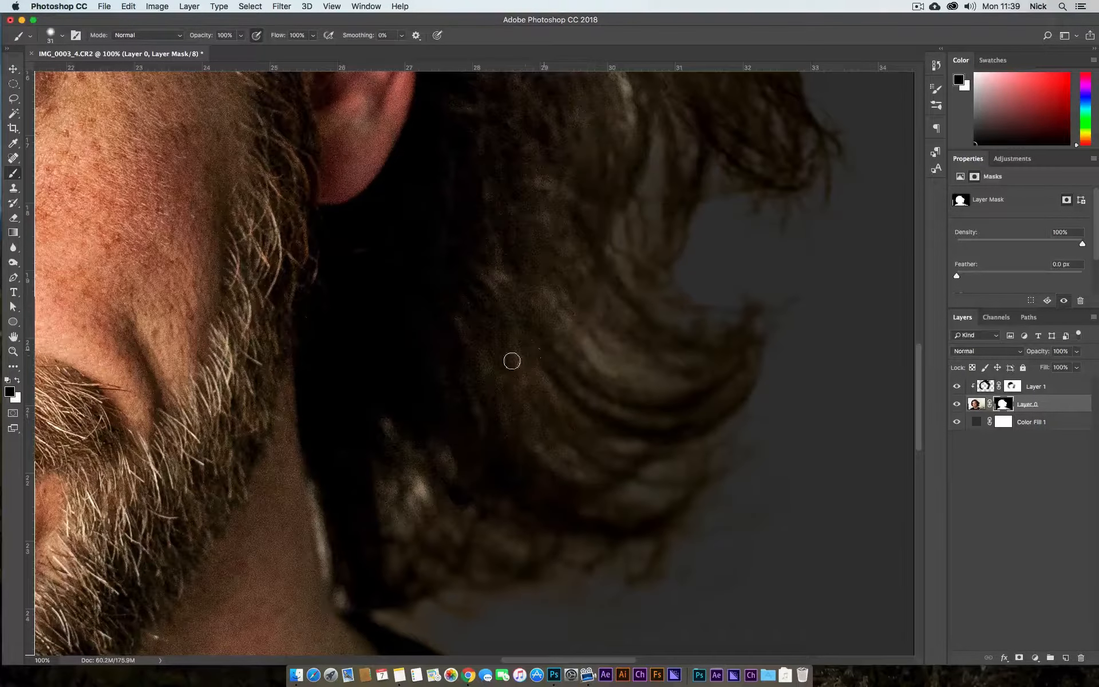
key("z")
left_click(525, 385, "alt")
left_click(532, 385, "alt")
left_click(544, 385, "alt")
left_click(547, 383, "alt")
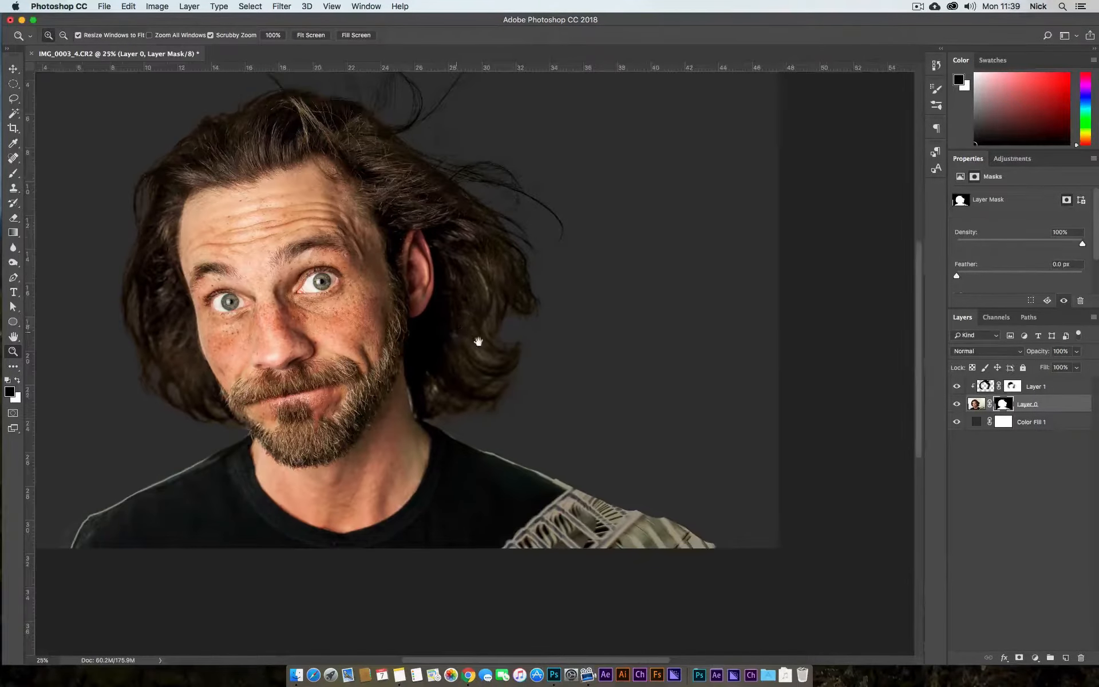
left_click_drag(478, 342, 553, 364)
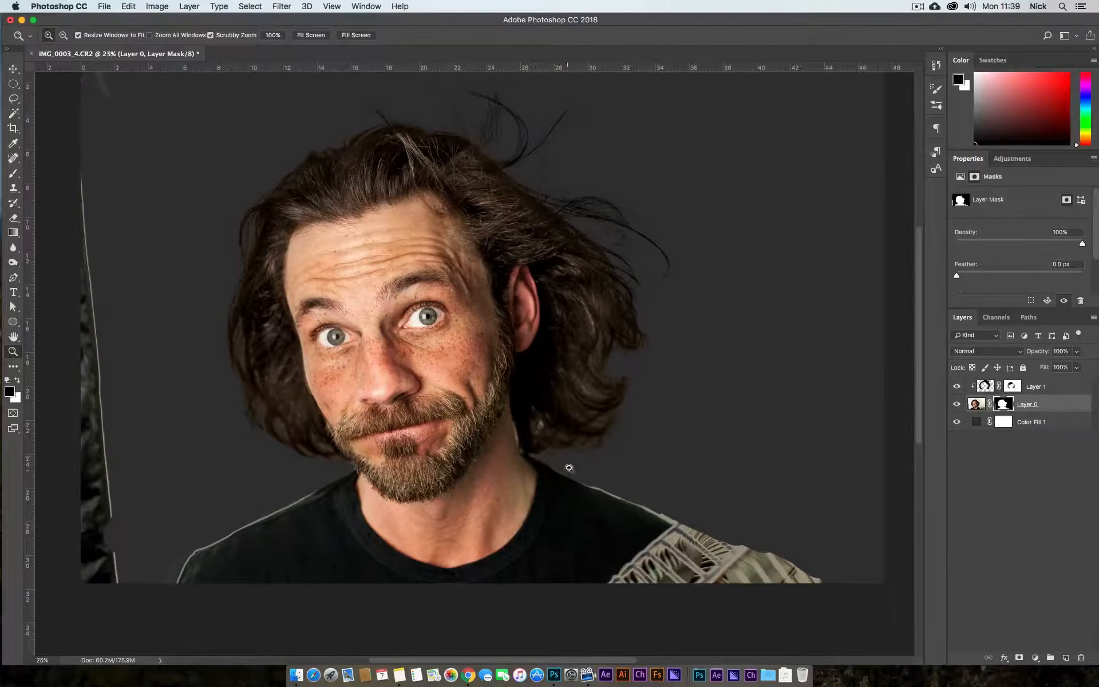
double_click(987, 422)
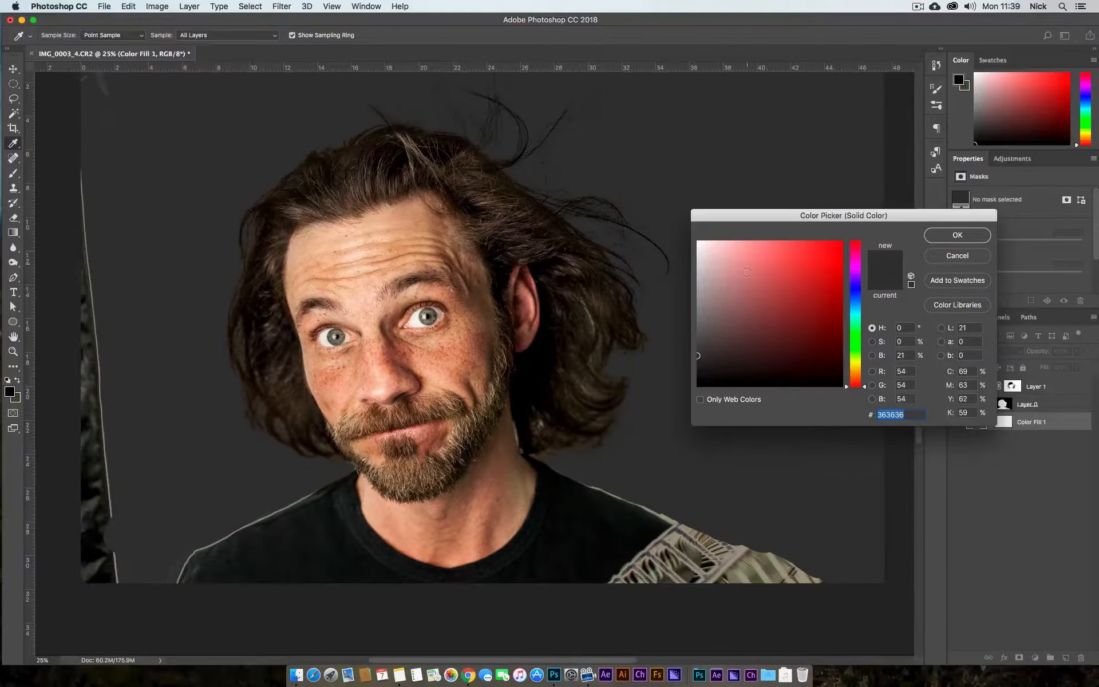
mouse_move(747, 272)
left_mouse_down()
mouse_move(697, 271)
mouse_move(725, 259)
mouse_move(697, 260)
left_mouse_up()
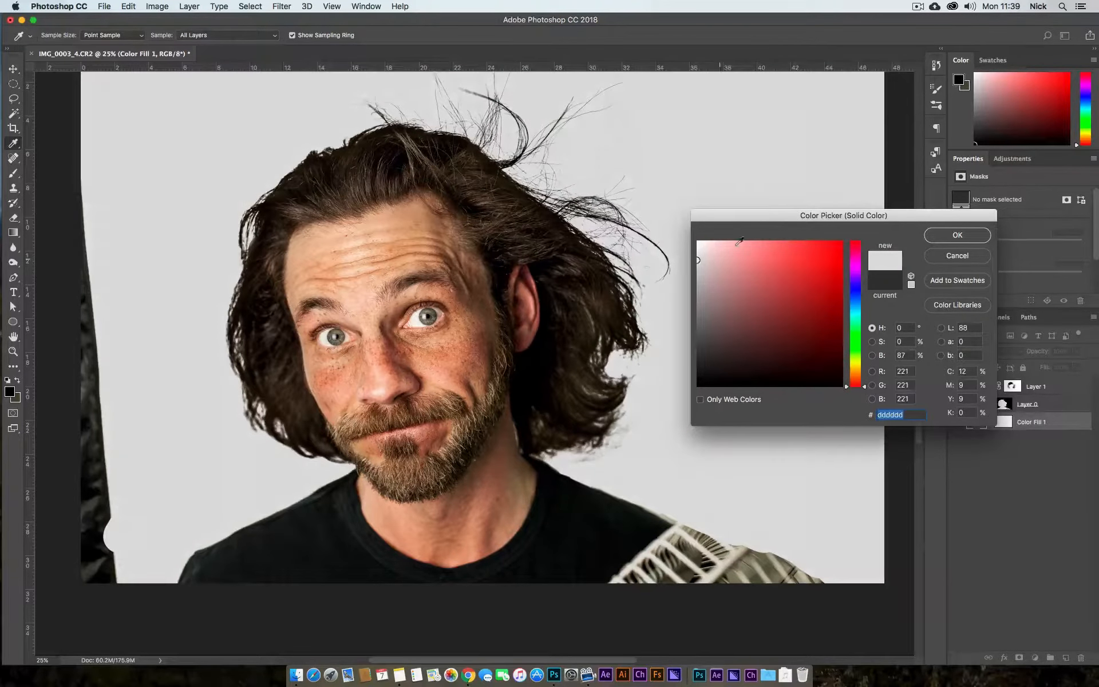
left_click(950, 237)
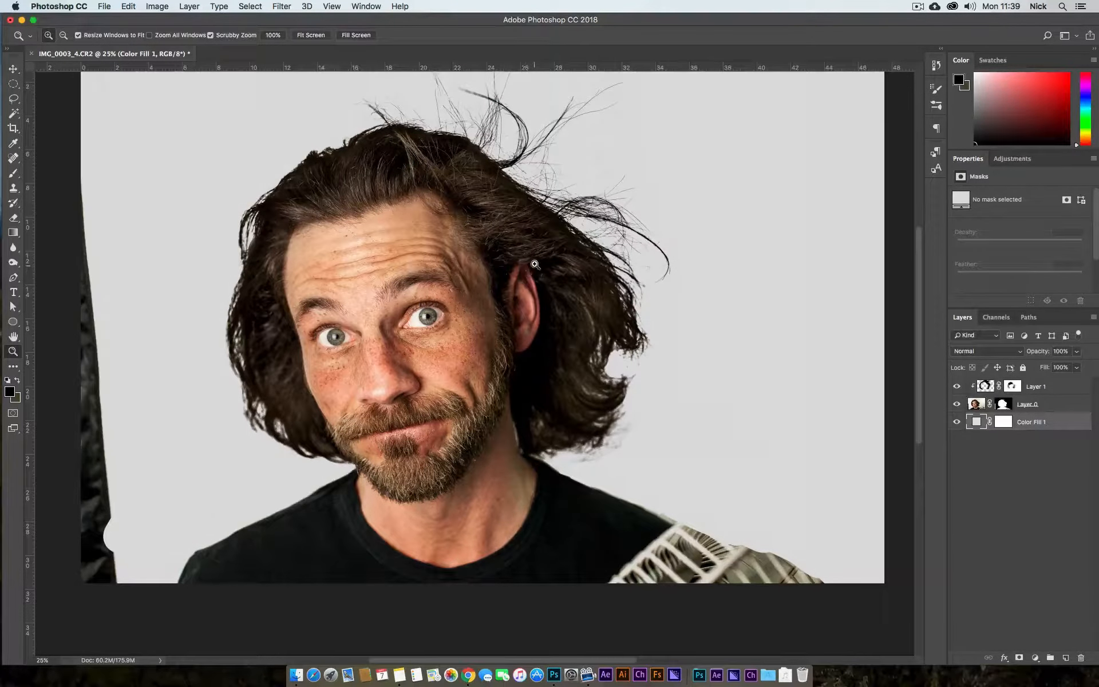
Add an empty layer between Layer 0 and Color Fill 1.
left_click(524, 266, "alt")
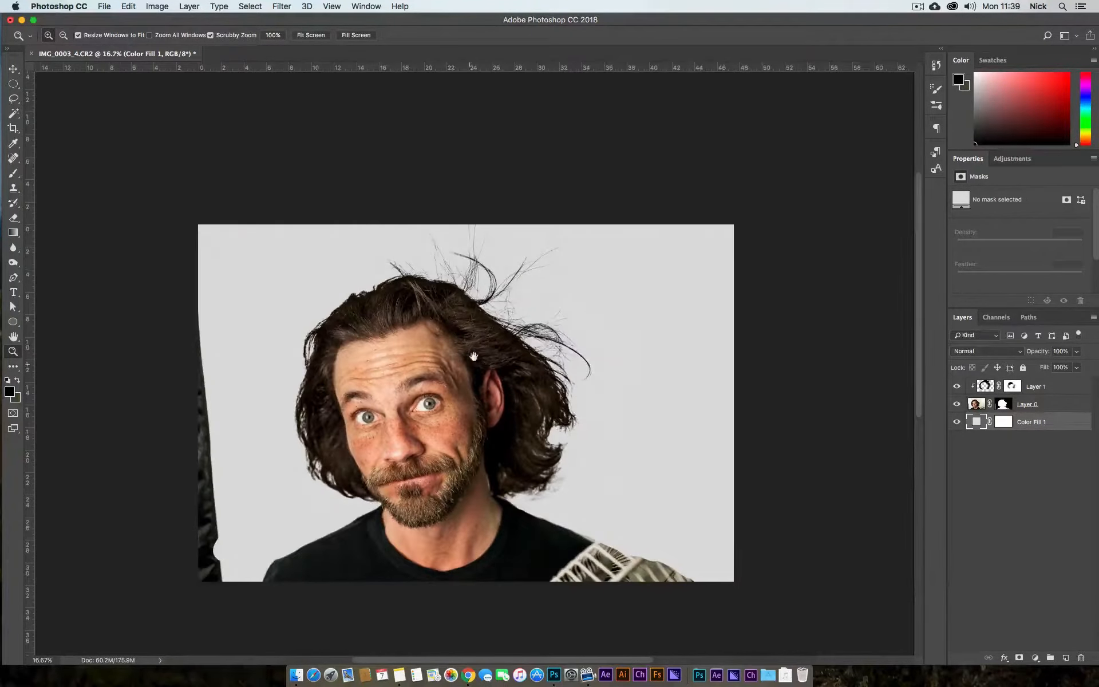
left_click_drag(474, 355, 549, 282)
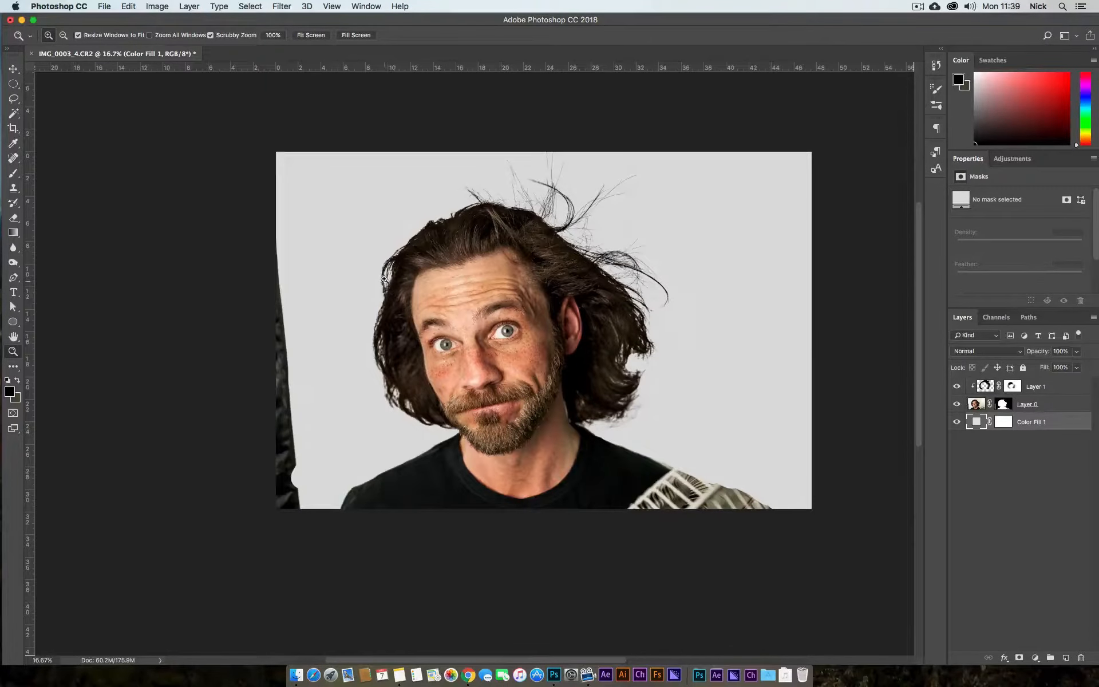
left_click(384, 279)
left_click_drag(378, 280, 469, 317)
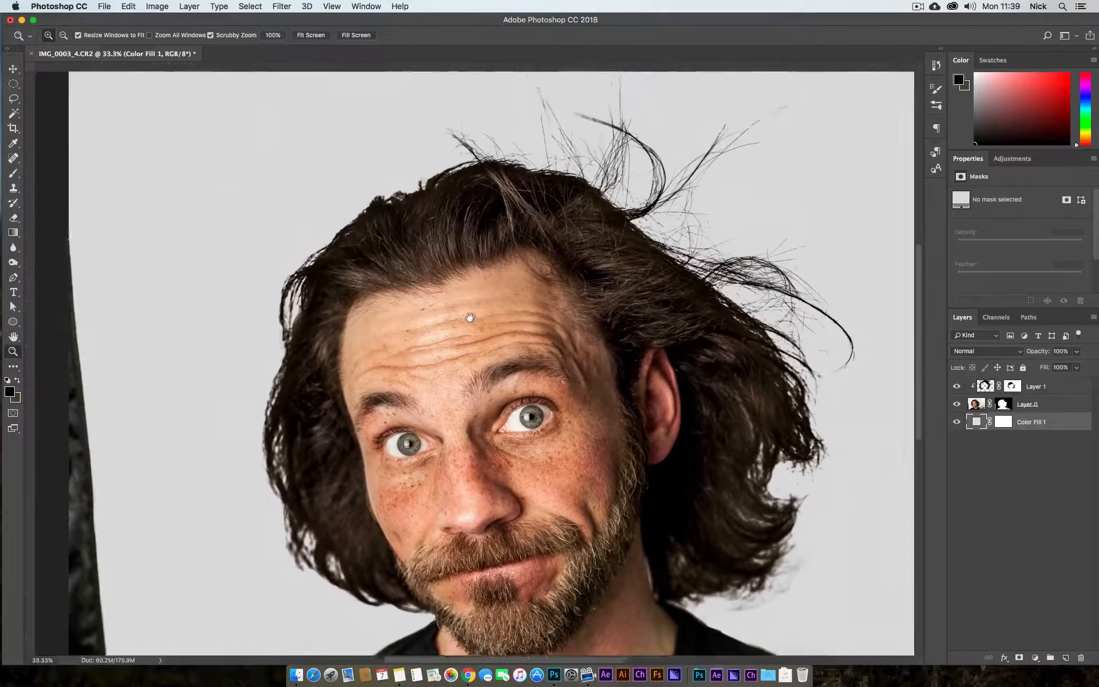
key("super+r")
left_click(1065, 658)
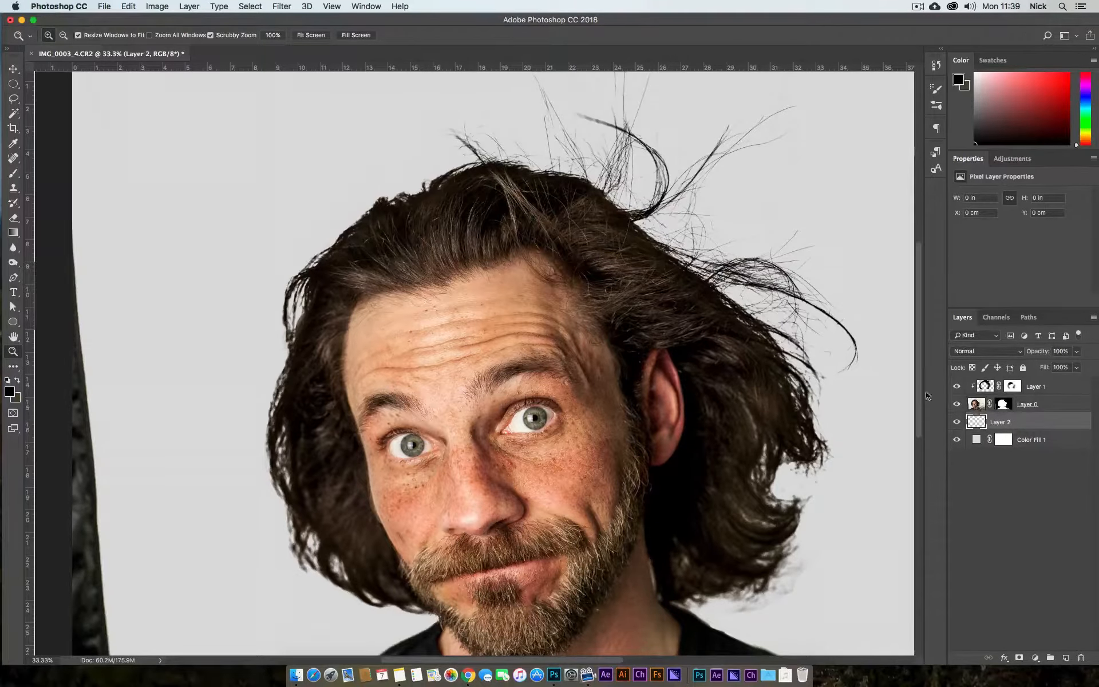
Set the Brush to 13 px and let pen pressure control its size.
key("b")
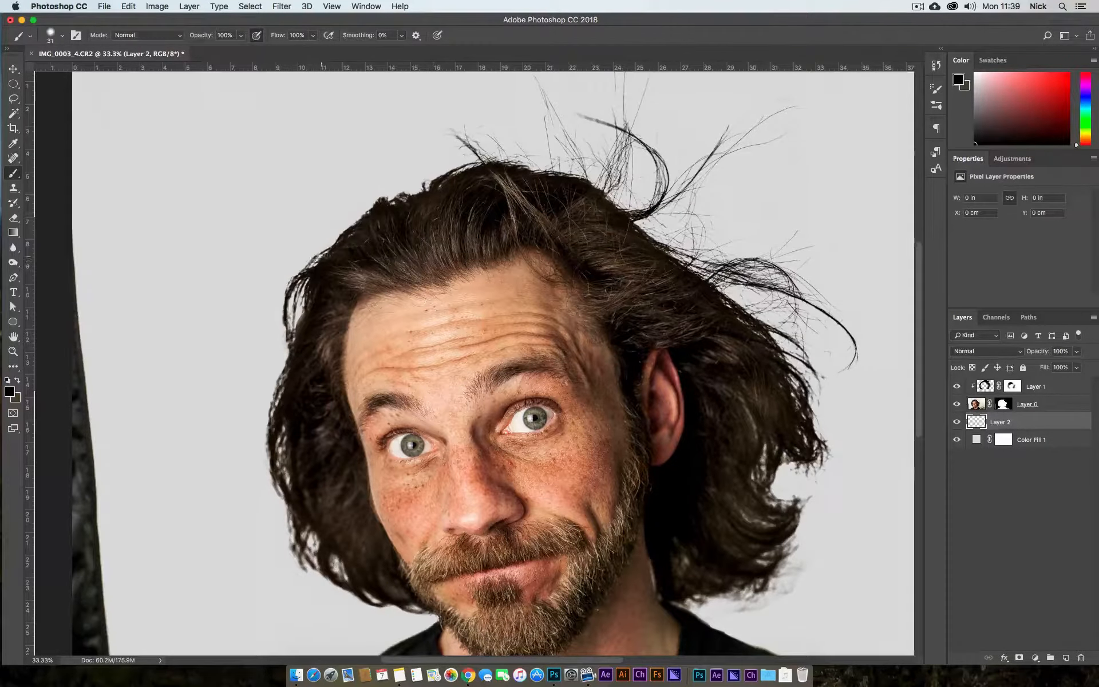
left_click_drag(306, 236, 316, 260)
key("z")
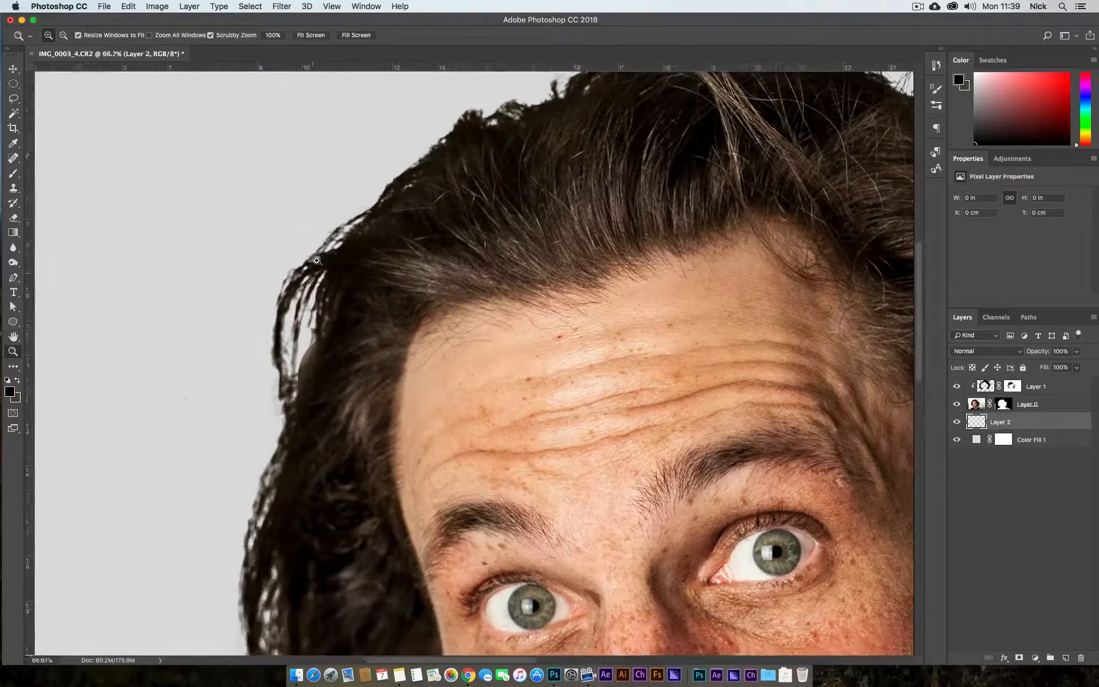
key("b")
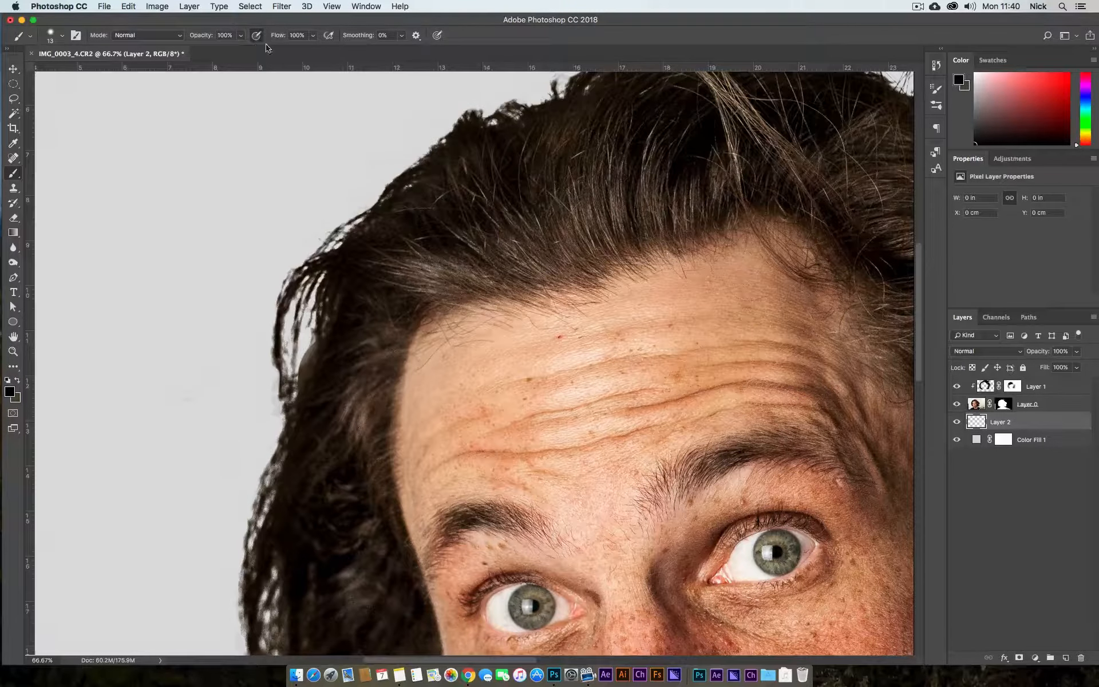
left_click(439, 37)
Sample dark hair tones and paint fine strands on Layer 2 along the loose lock beside the temple.
mouse_move(355, 218)
left_mouse_down()
mouse_move(318, 256)
mouse_move(300, 258)
mouse_move(294, 368)
left_mouse_up()
left_click(367, 210, "alt")
left_click(314, 270, "alt")
mouse_move(299, 289)
left_mouse_down()
mouse_move(288, 346)
mouse_move(296, 381)
left_mouse_up()
left_click_drag(313, 278, 297, 374)
left_click_drag(291, 304, 294, 375)
left_click(335, 275, "alt")
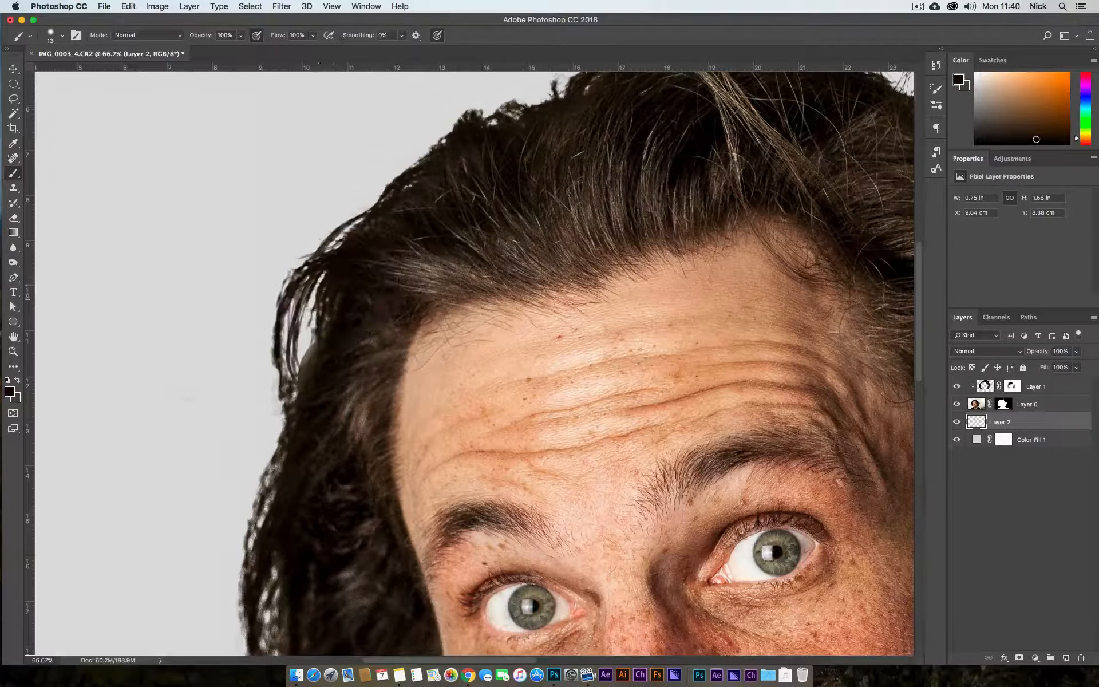
left_click_drag(319, 293, 311, 352)
left_click(313, 266, "alt")
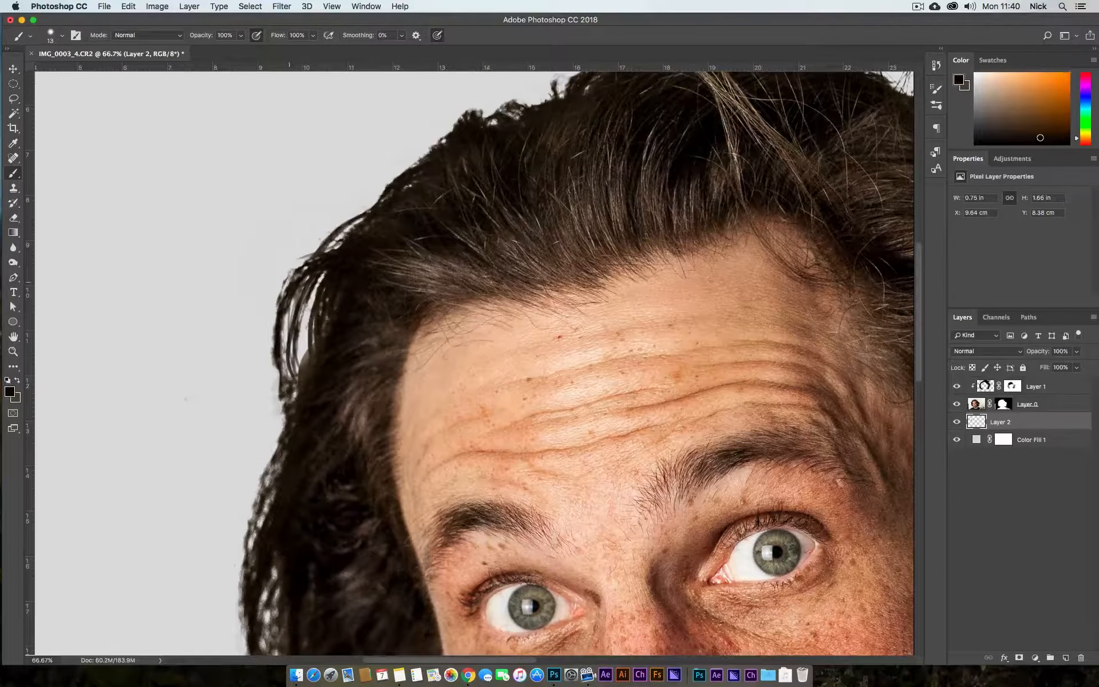
Paint a loose curl and fine curved strands on Layer 2 along the outer hair edge below the temple, undoing the unsuitable strokes.
mouse_move(294, 272)
left_mouse_down()
mouse_move(289, 319)
mouse_move(283, 293)
mouse_move(280, 394)
mouse_move(388, 292)
mouse_move(284, 353)
mouse_move(354, 333)
mouse_move(258, 392)
left_mouse_up()
key("super+z")
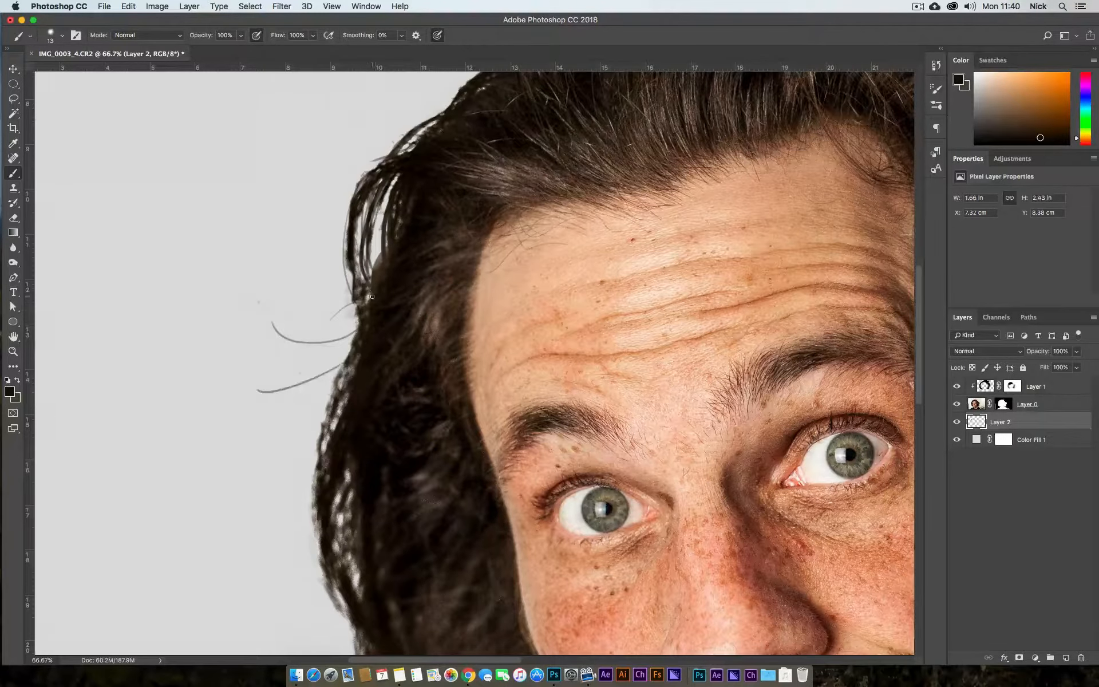
key("super+z")
left_click_drag(341, 375, 250, 420)
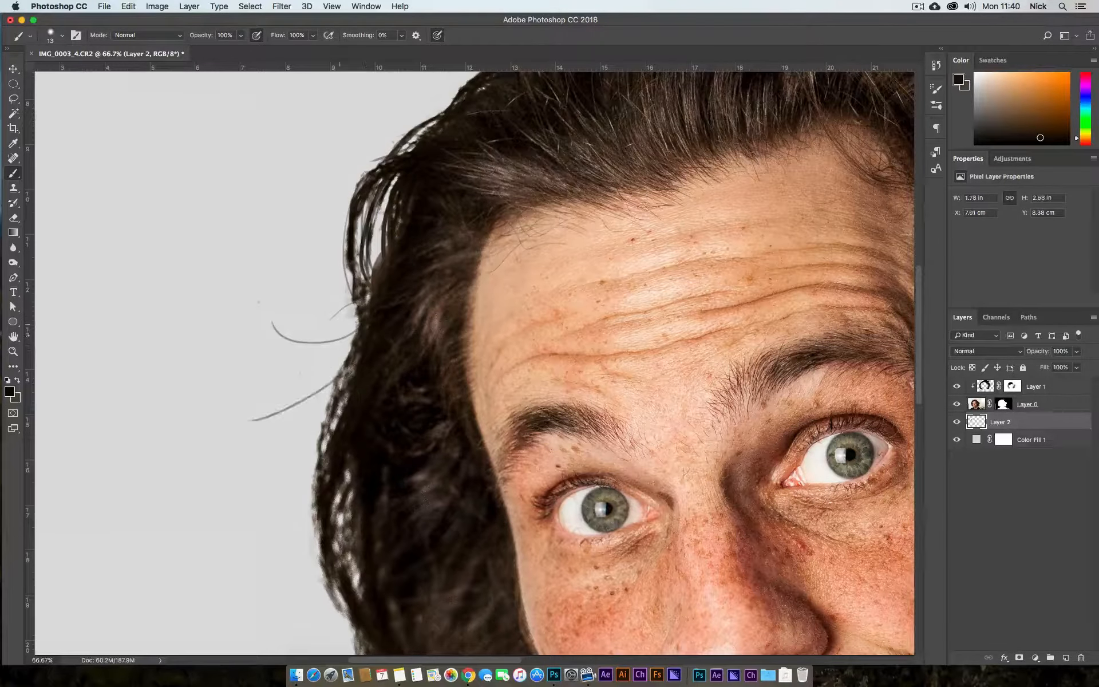
key("super+z")
mouse_move(332, 382)
left_mouse_down()
mouse_move(275, 377)
mouse_move(312, 502)
mouse_move(359, 495)
left_mouse_up()
key("super+z")
left_click_drag(347, 376, 325, 469)
left_click_drag(353, 368, 322, 434)
mouse_move(351, 365)
left_mouse_down()
mouse_move(307, 483)
mouse_move(316, 496)
left_mouse_up()
left_click_drag(338, 389, 321, 440)
Sample the dark hair tone and paint fine strands on Layer 2 down the outer hair edge at eye and cheek level.
scroll(355, 403, "down", 5)
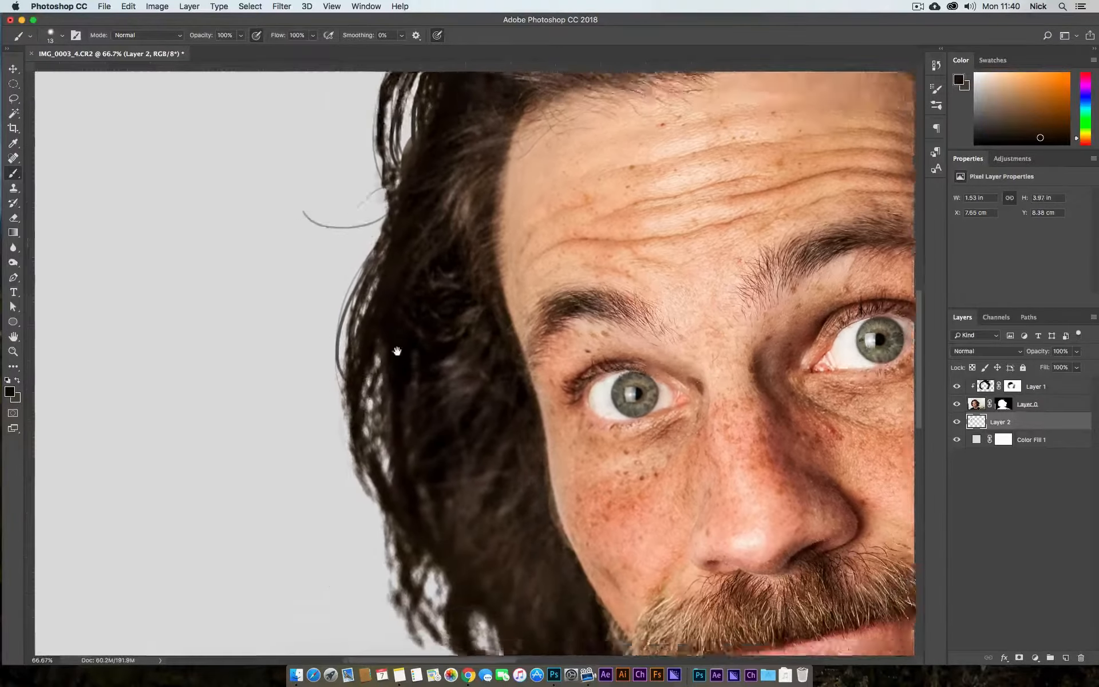
mouse_move(348, 346)
left_mouse_down()
mouse_move(358, 431)
mouse_move(380, 460)
left_mouse_up()
left_click_drag(346, 355, 375, 449)
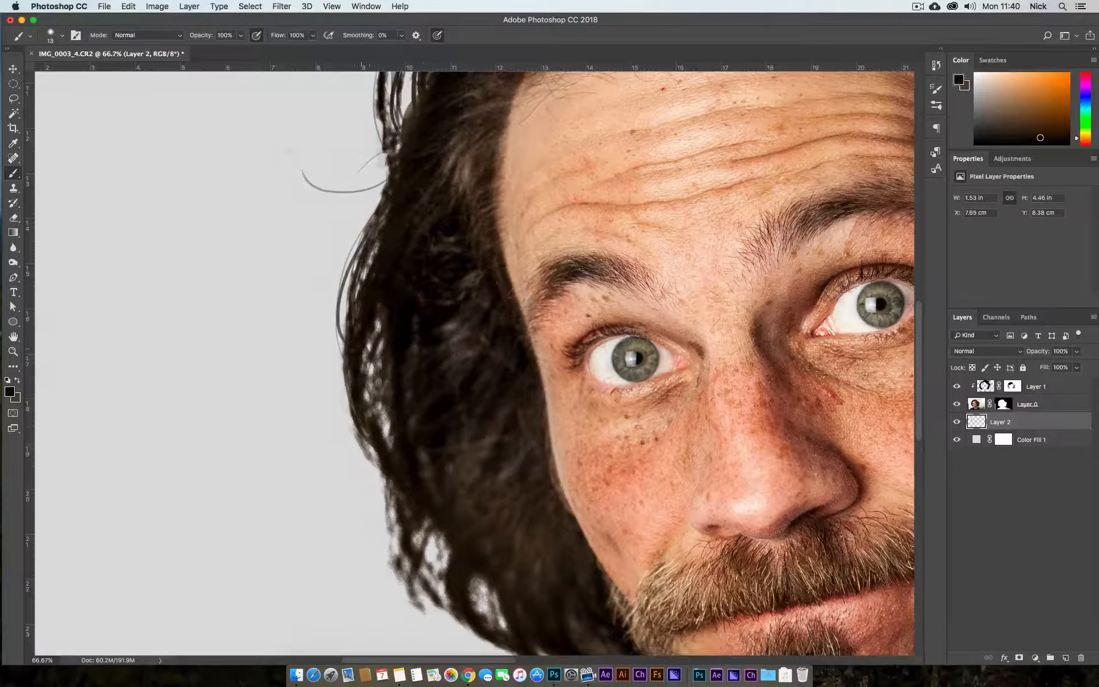
left_click(349, 354, "alt")
left_click_drag(345, 354, 394, 512)
left_click_drag(394, 470, 382, 569)
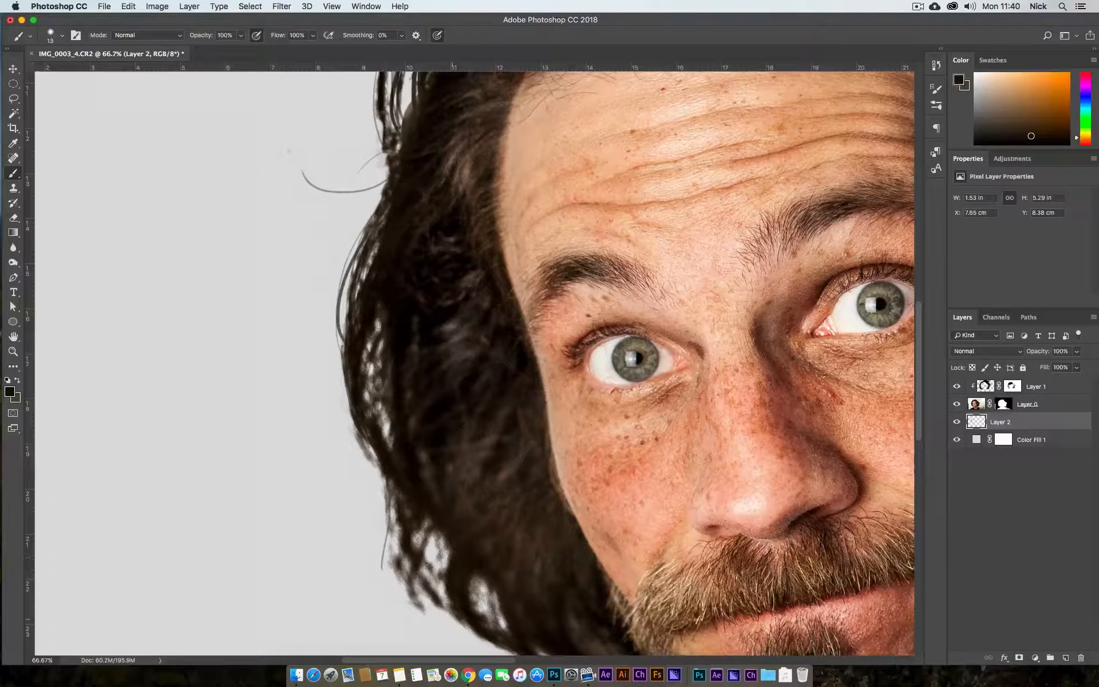
left_click_drag(378, 478, 382, 518)
Paint fine strands across the light gaps in the lower hair beside the beard, using sampled hair tones.
scroll(475, 361, "down", 5)
scroll(475, 361, "left", 1)
left_click_drag(430, 334, 482, 476)
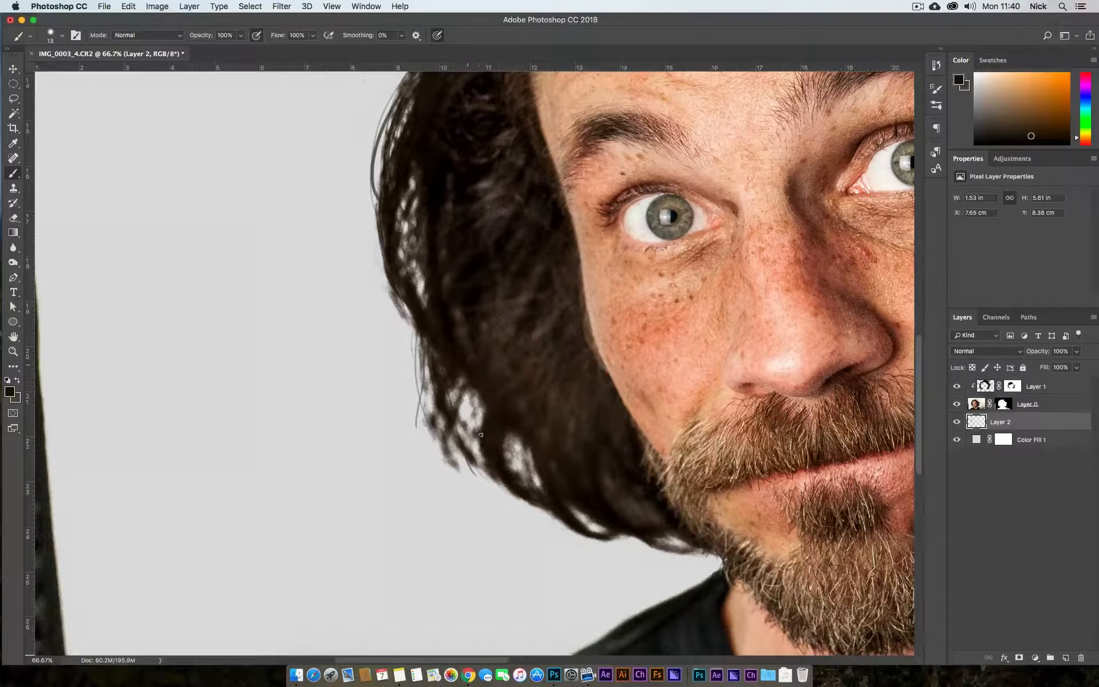
left_click_drag(481, 434, 465, 389)
left_click_drag(487, 432, 591, 534)
left_click(536, 451, "alt")
left_click_drag(526, 451, 540, 490)
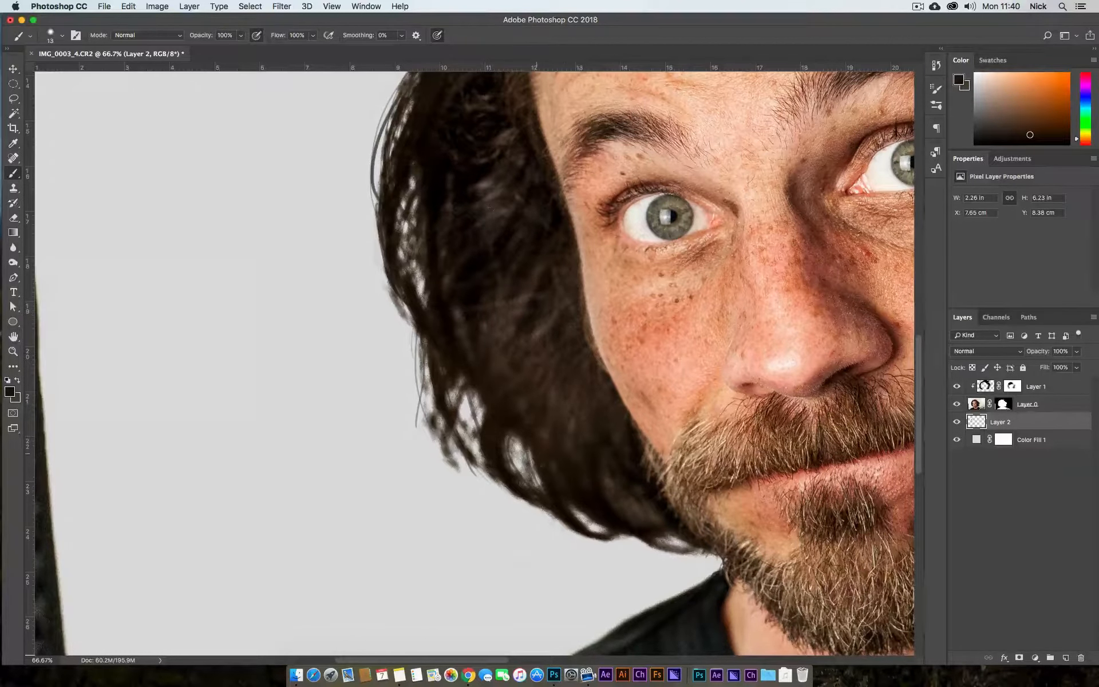
left_click_drag(523, 442, 542, 493)
Paint curved loose strands along the underside of the hair down to the neck, resampling dark hair tones.
mouse_move(564, 522)
left_mouse_down()
mouse_move(610, 551)
mouse_move(642, 538)
left_mouse_up()
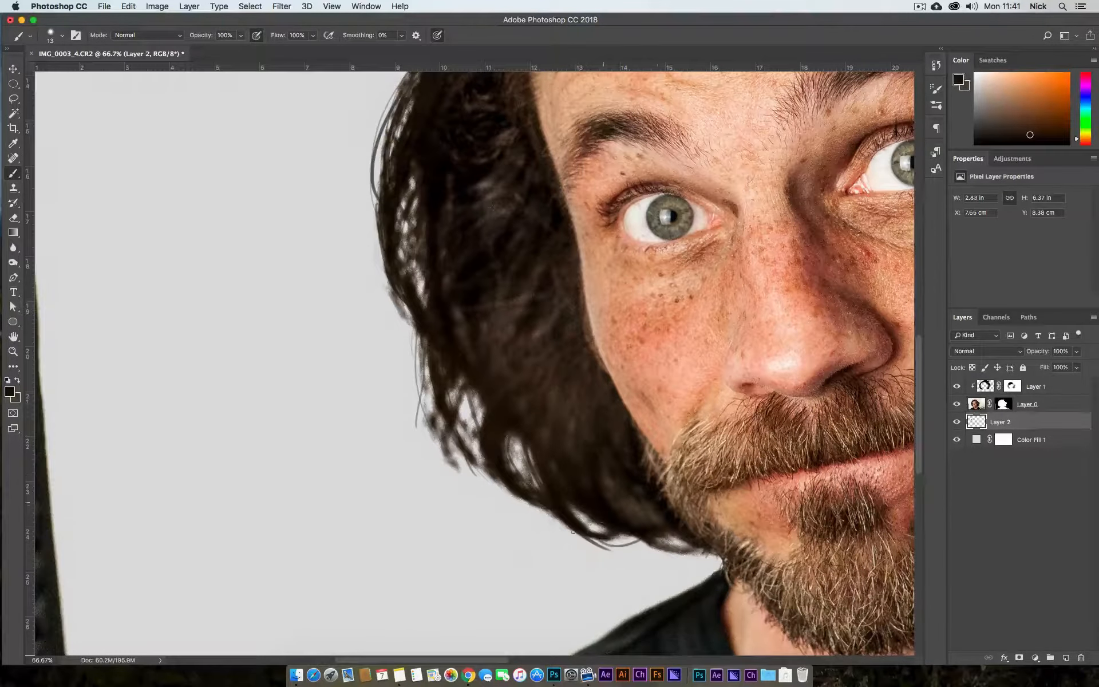
left_click_drag(543, 514, 604, 553)
left_click_drag(552, 530, 582, 548)
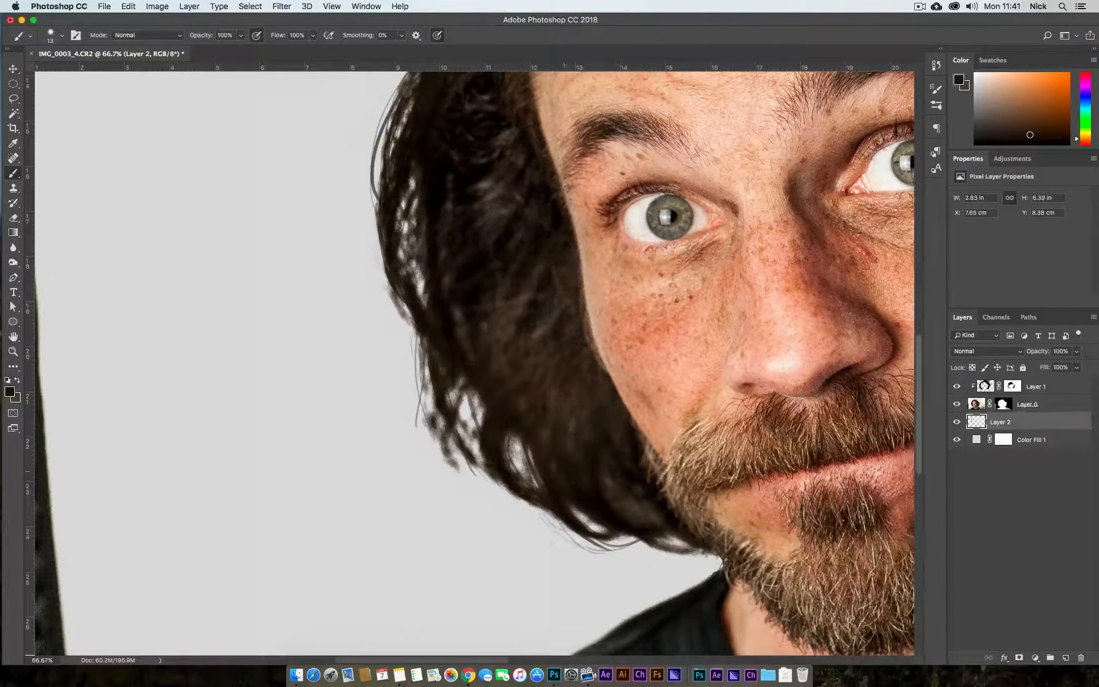
left_click(512, 491, "alt")
mouse_move(519, 498)
left_mouse_down()
mouse_move(577, 539)
mouse_move(691, 559)
left_mouse_up()
left_click(666, 517, "alt")
left_click_drag(481, 468, 521, 501)
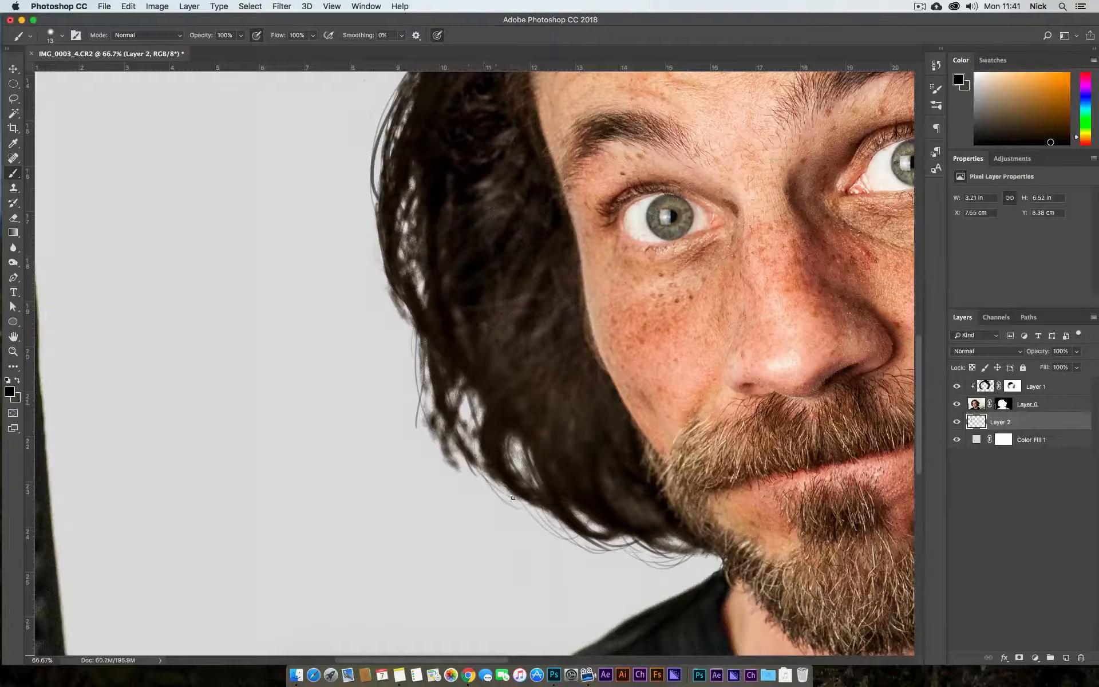
Sample hair tones and paint fine sweeping strands over the tufts and dip along the top hair outline.
scroll(701, 263, "up", 10)
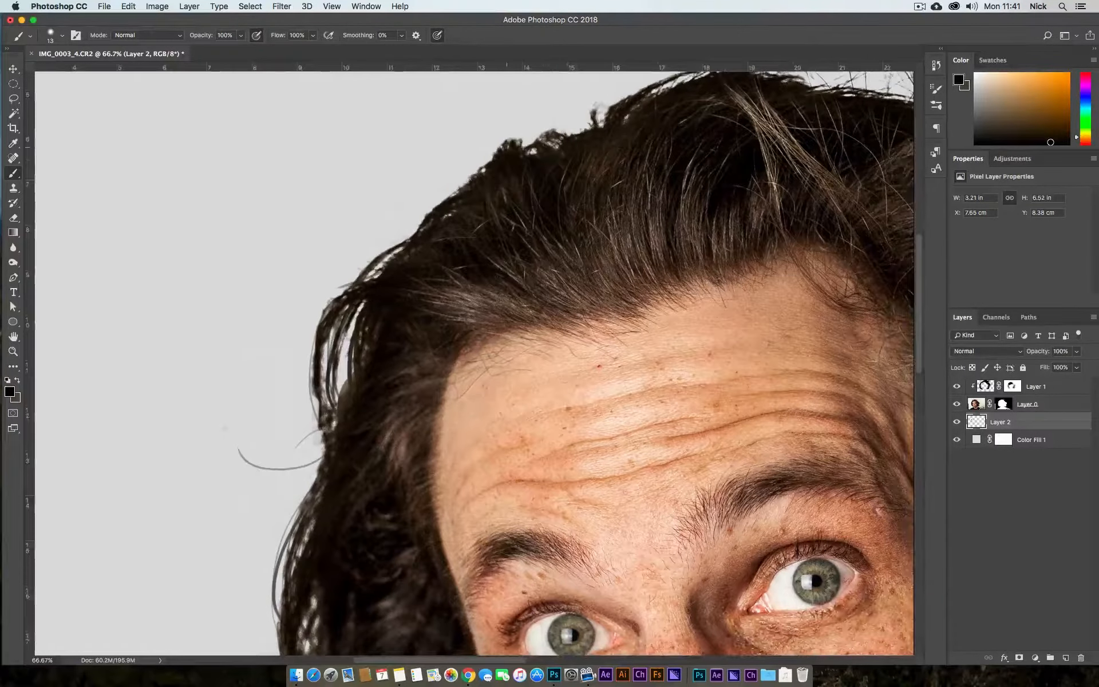
left_click(506, 150, "alt")
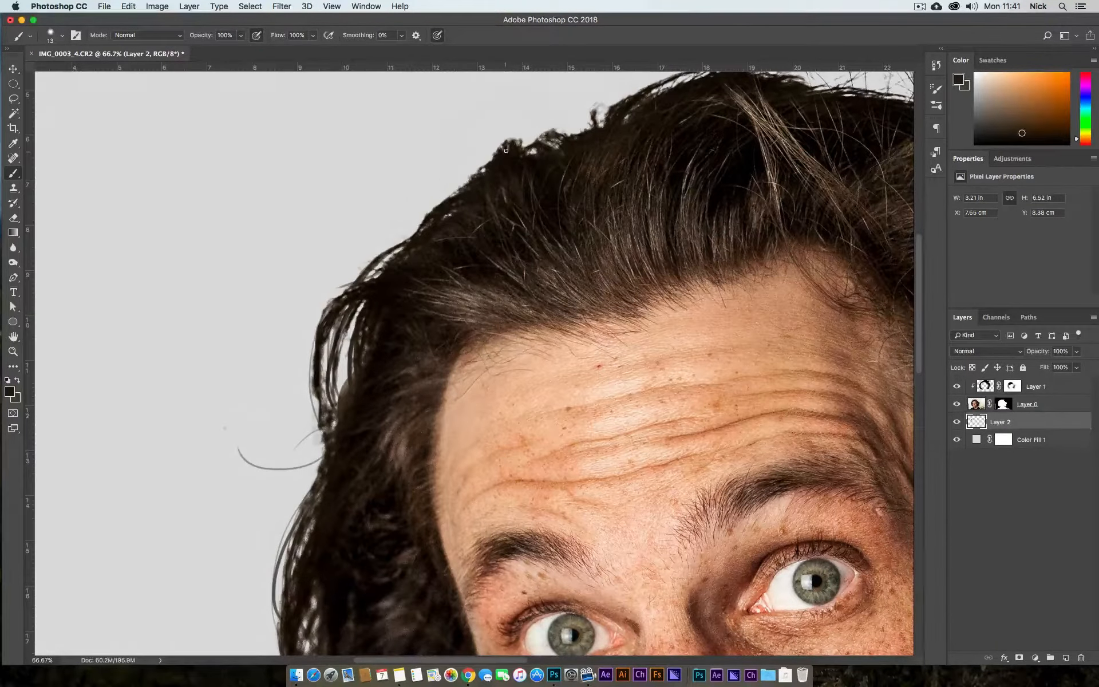
mouse_move(521, 143)
left_mouse_down()
mouse_move(557, 136)
mouse_move(544, 140)
mouse_move(562, 148)
mouse_move(524, 146)
left_mouse_up()
left_click_drag(595, 123, 639, 84)
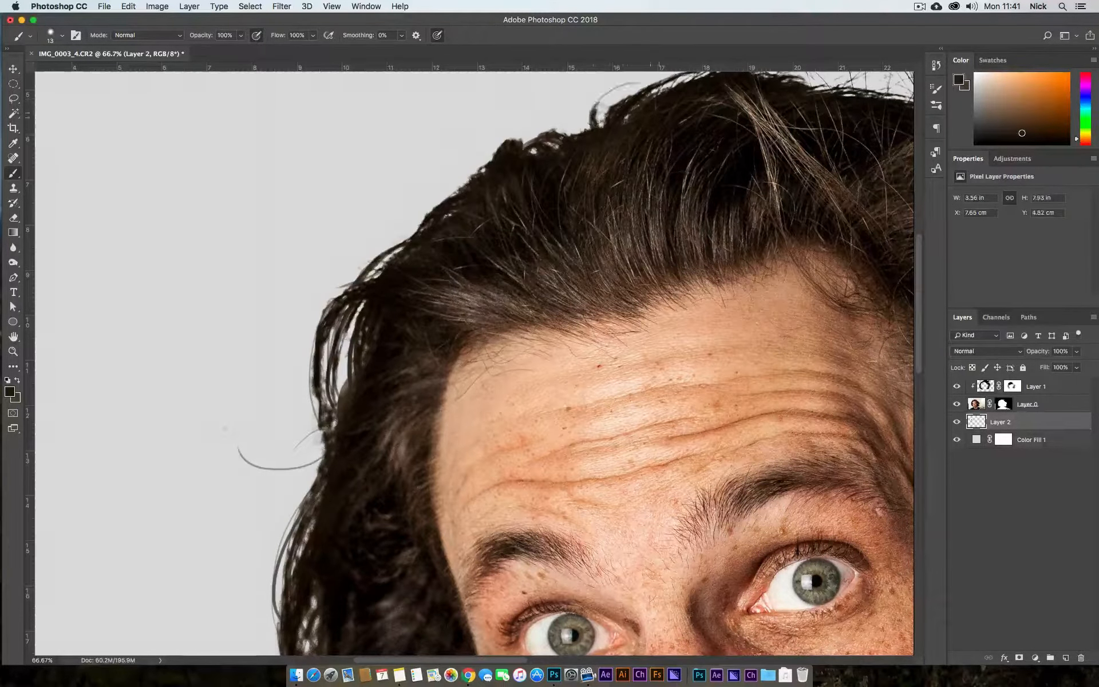
left_click_drag(564, 133, 641, 86)
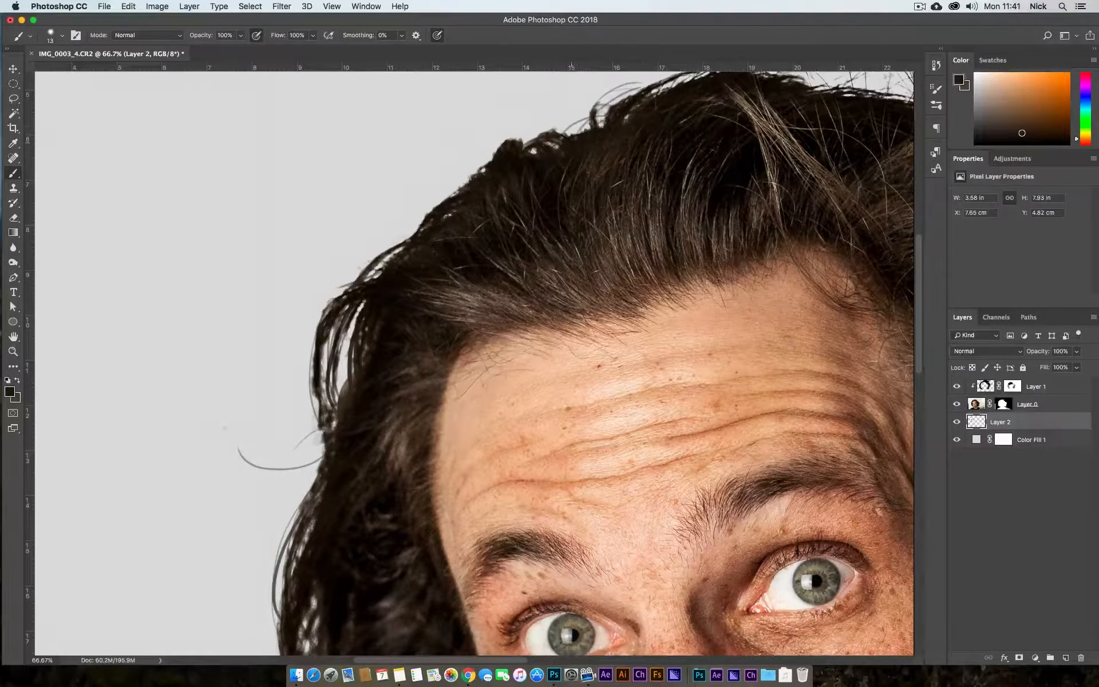
left_click(577, 154, "alt")
left_click_drag(596, 119, 625, 100)
left_click_drag(567, 134, 615, 96)
left_click(597, 155, "alt")
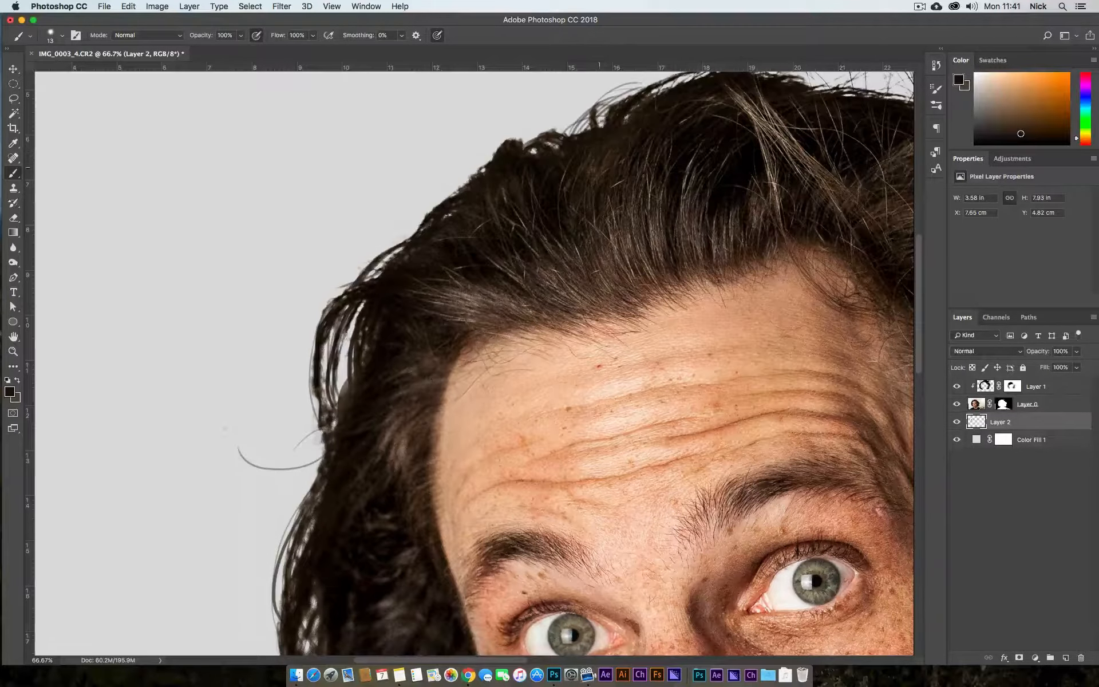
left_click_drag(583, 132, 629, 95)
left_click_drag(575, 133, 610, 96)
left_click(579, 154, "alt")
mouse_move(578, 134)
left_mouse_down()
mouse_move(612, 100)
mouse_move(675, 87)
left_mouse_up()
left_click_drag(575, 131, 681, 85)
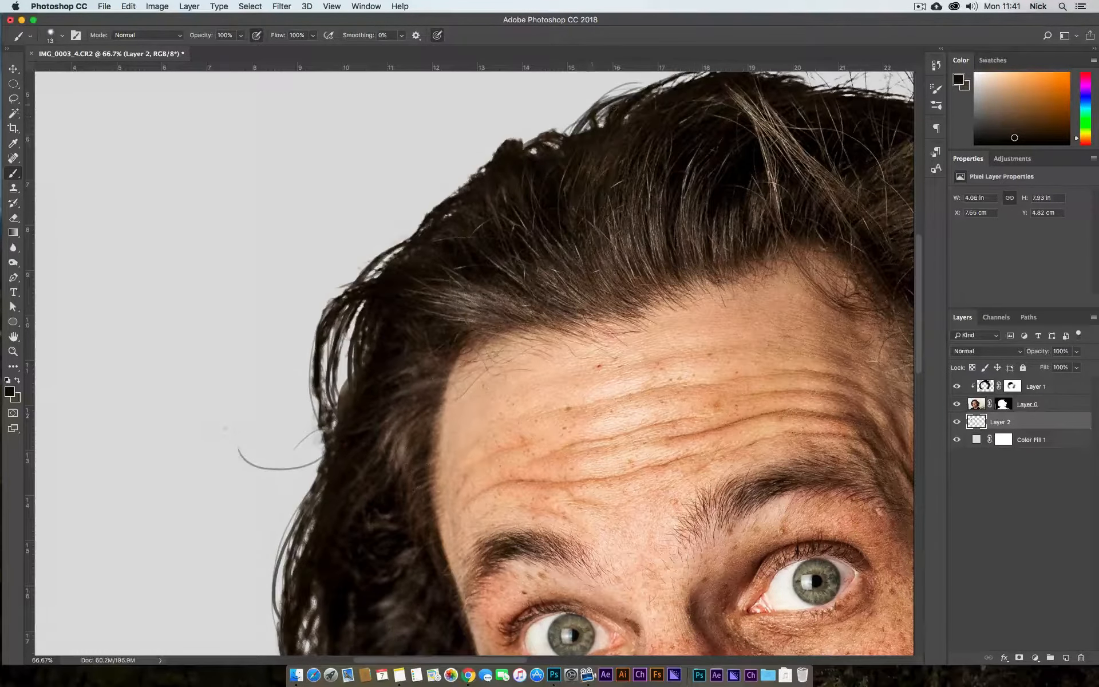
left_click(567, 137, "alt")
Paint black on Layer 0's mask to hide the ragged fringe around the two outer curls behind the ear.
scroll(569, 196, "right", 5)
scroll(570, 197, "up", 3)
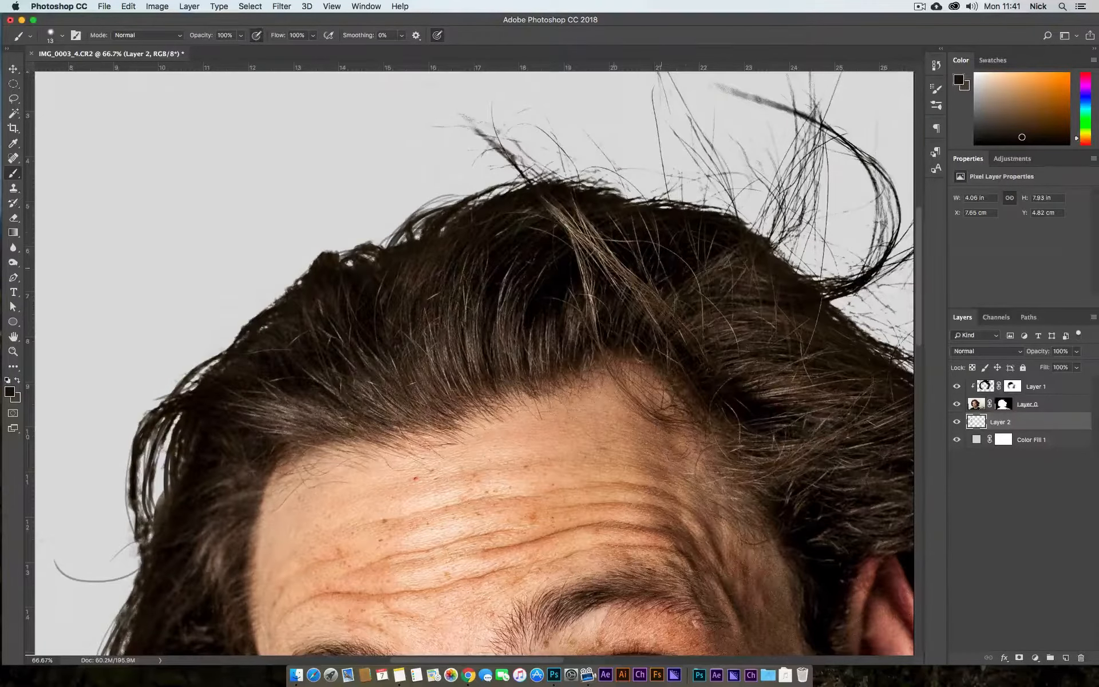
scroll(633, 297, "down", 7)
scroll(606, 321, "right", 12)
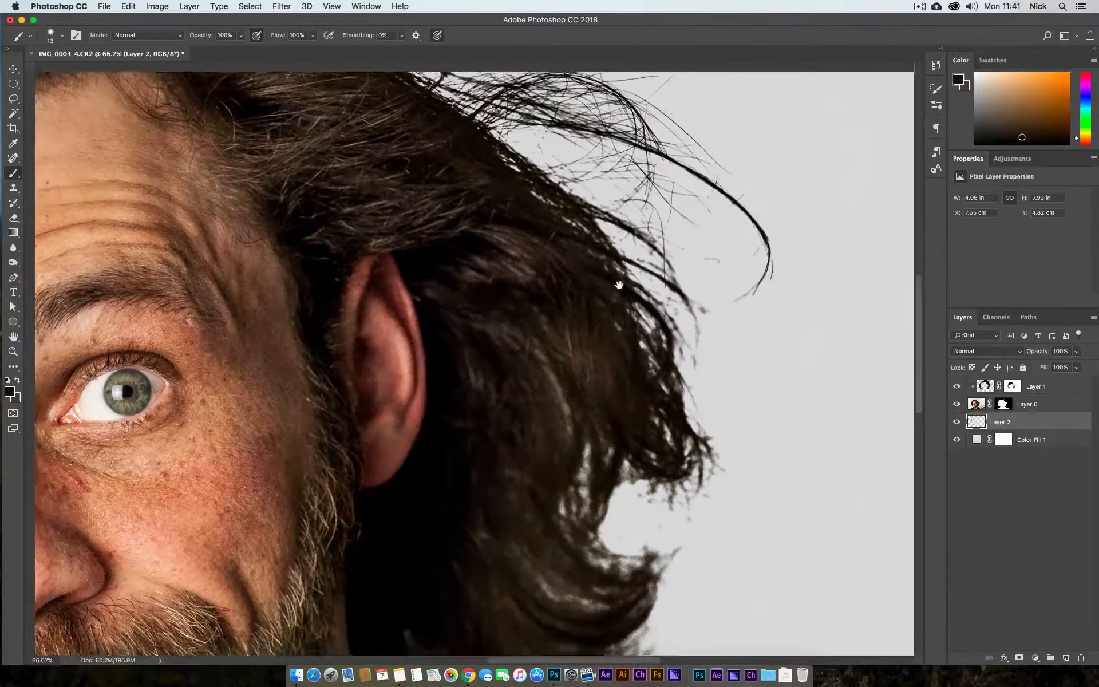
scroll(618, 285, "down", 4)
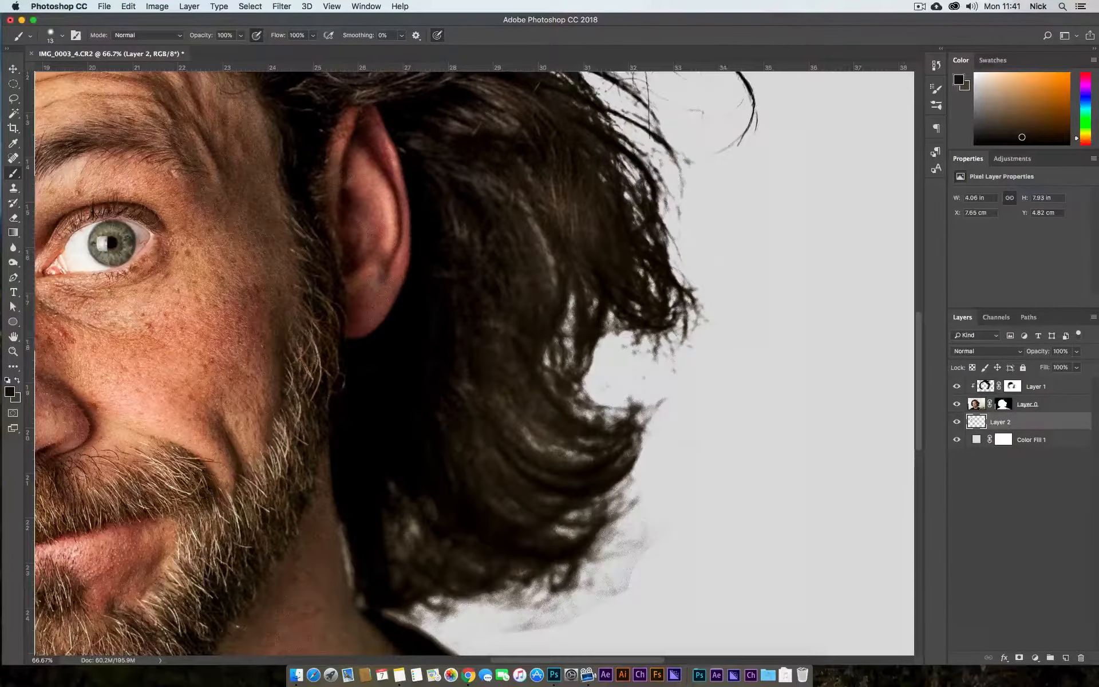
left_click(1002, 404)
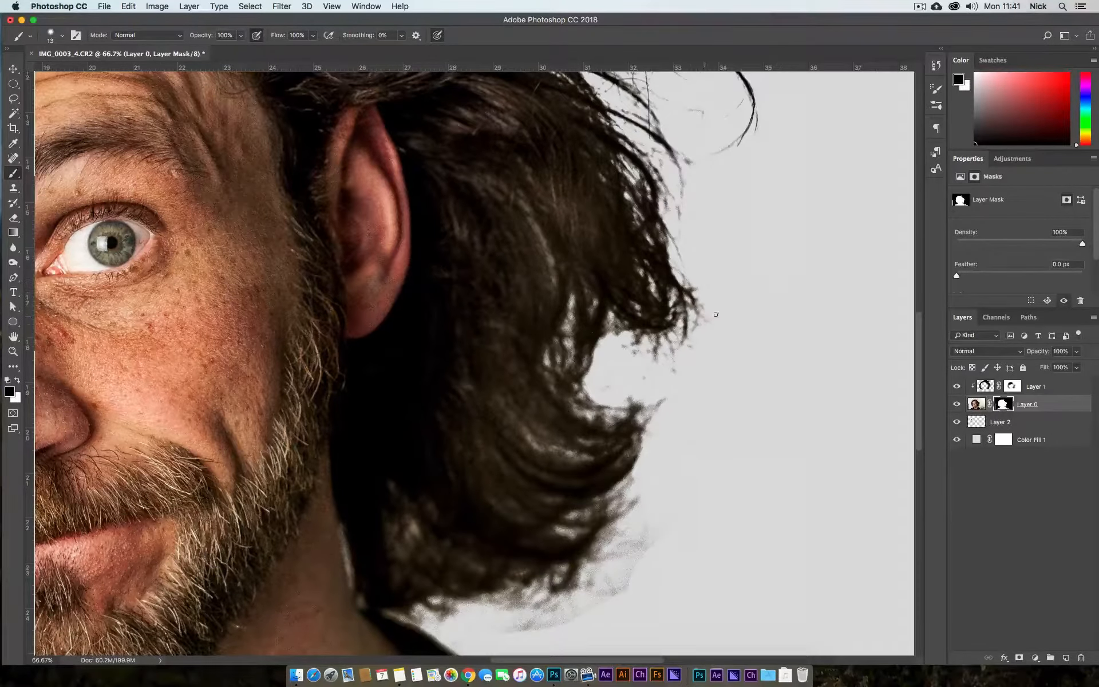
mouse_move(695, 330)
left_mouse_down()
mouse_move(679, 256)
mouse_move(693, 297)
left_mouse_up()
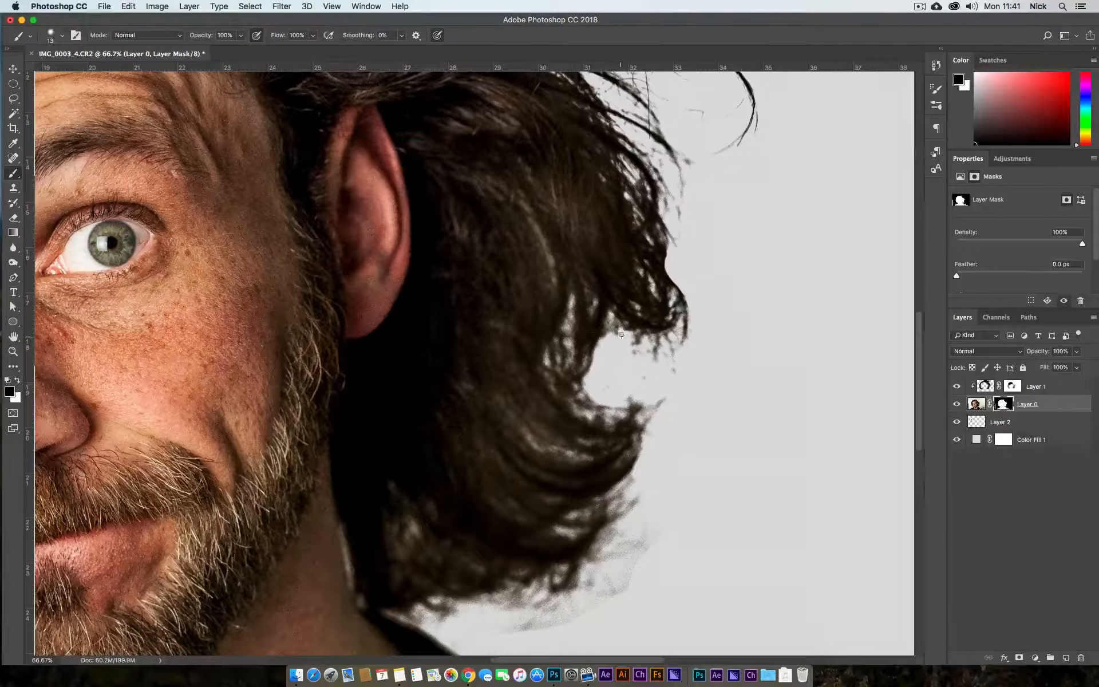
mouse_move(607, 337)
left_mouse_down()
mouse_move(658, 344)
mouse_move(670, 339)
mouse_move(638, 337)
mouse_move(682, 331)
mouse_move(675, 335)
mouse_move(686, 318)
mouse_move(687, 331)
left_mouse_up()
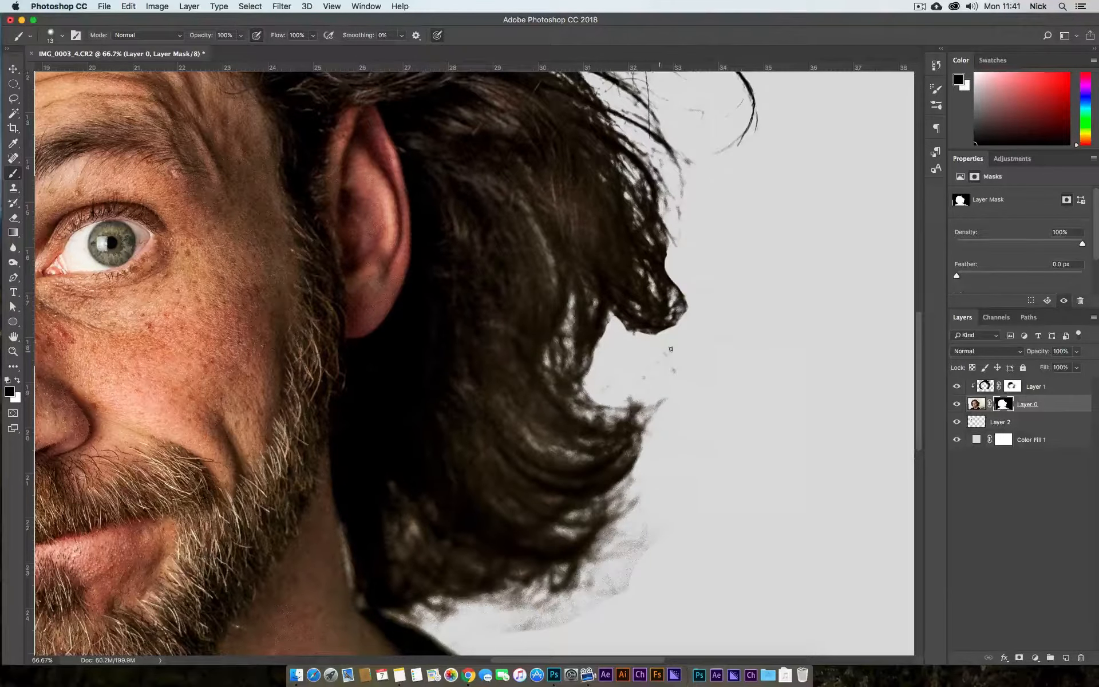
mouse_move(646, 383)
left_mouse_down()
mouse_move(629, 400)
mouse_move(655, 414)
mouse_move(647, 446)
left_mouse_up()
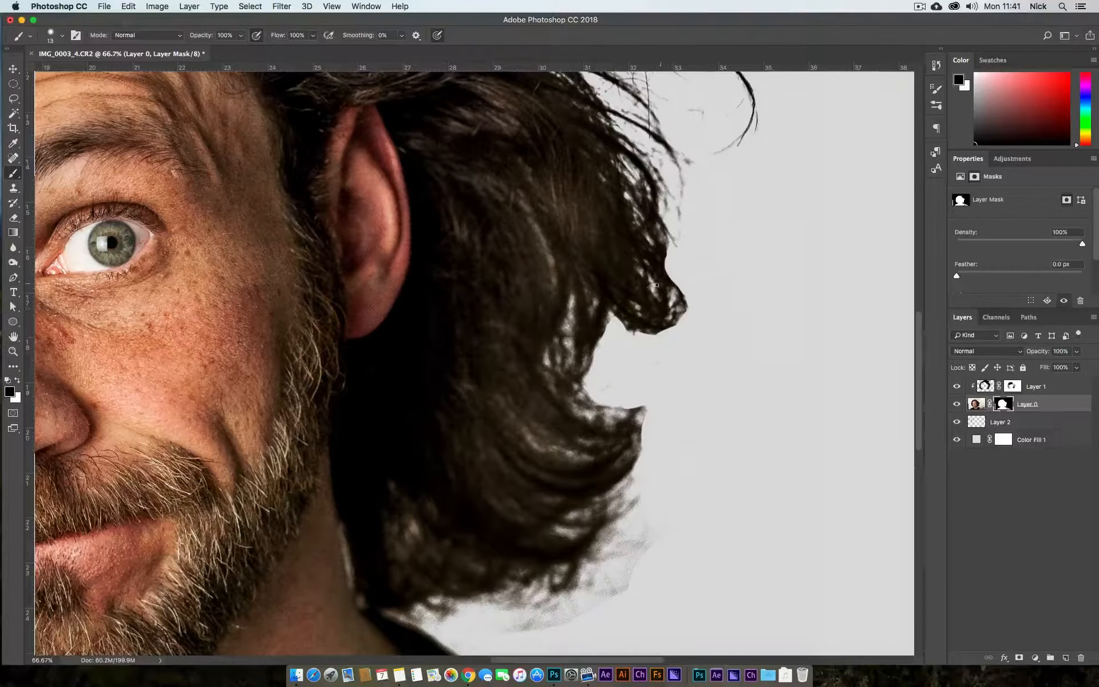
Paint sampled dark strands on Layer 2 around the tips and inner edges of the two curls behind the ear.
left_click(976, 423)
key("v")
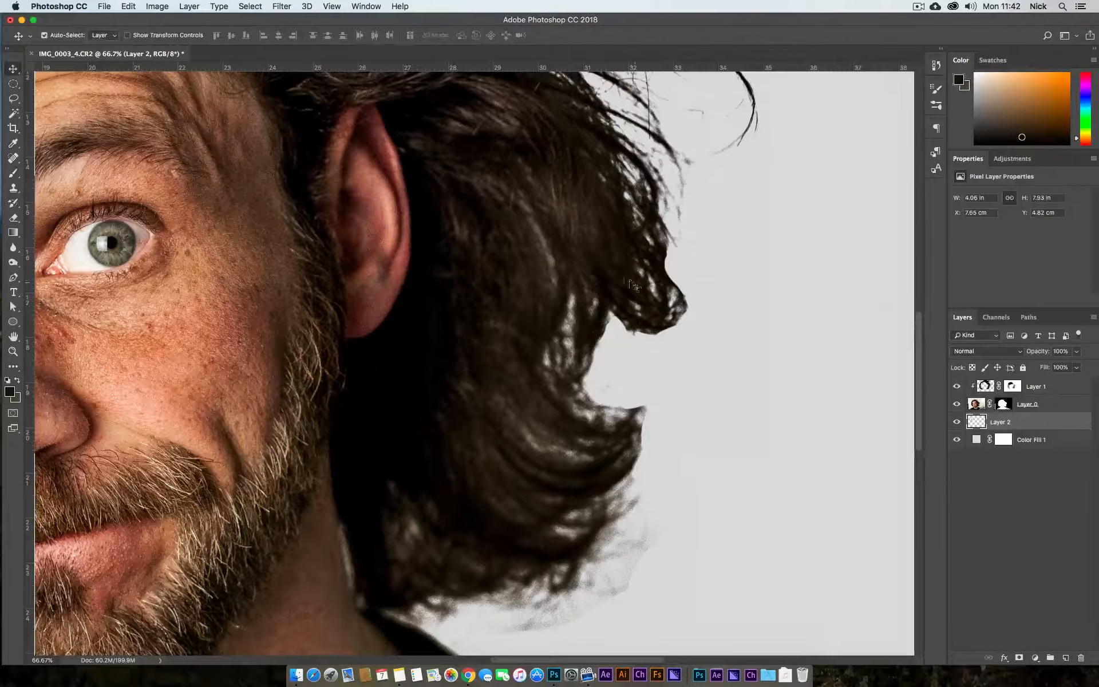
key("b")
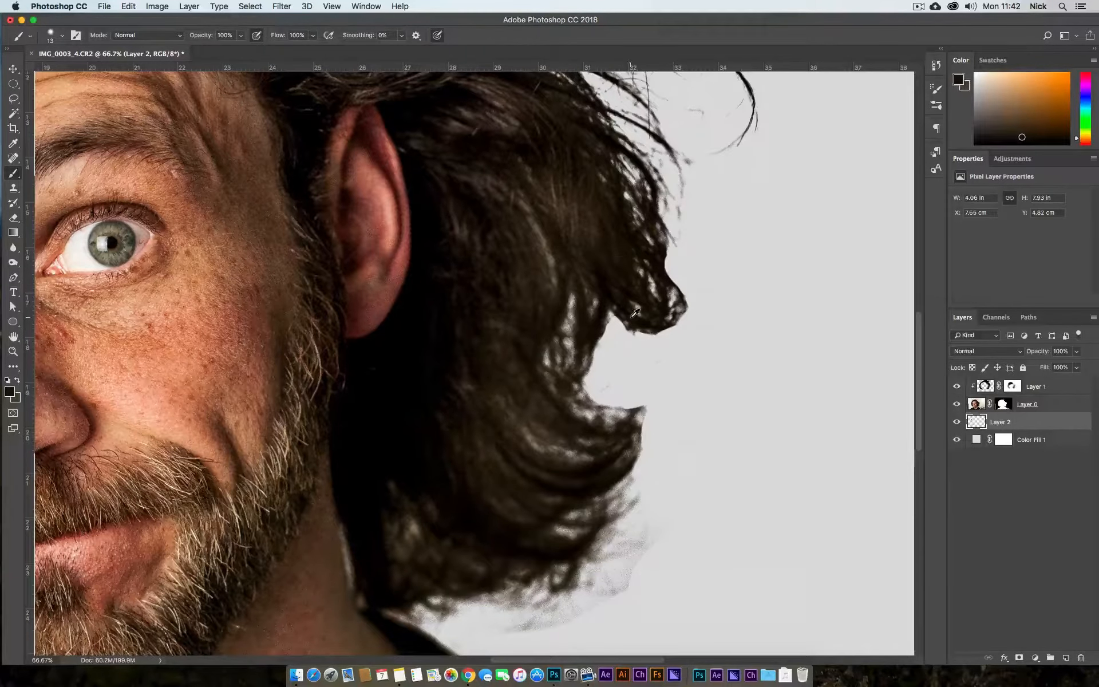
left_click(629, 322, "alt")
left_click_drag(652, 336, 713, 313)
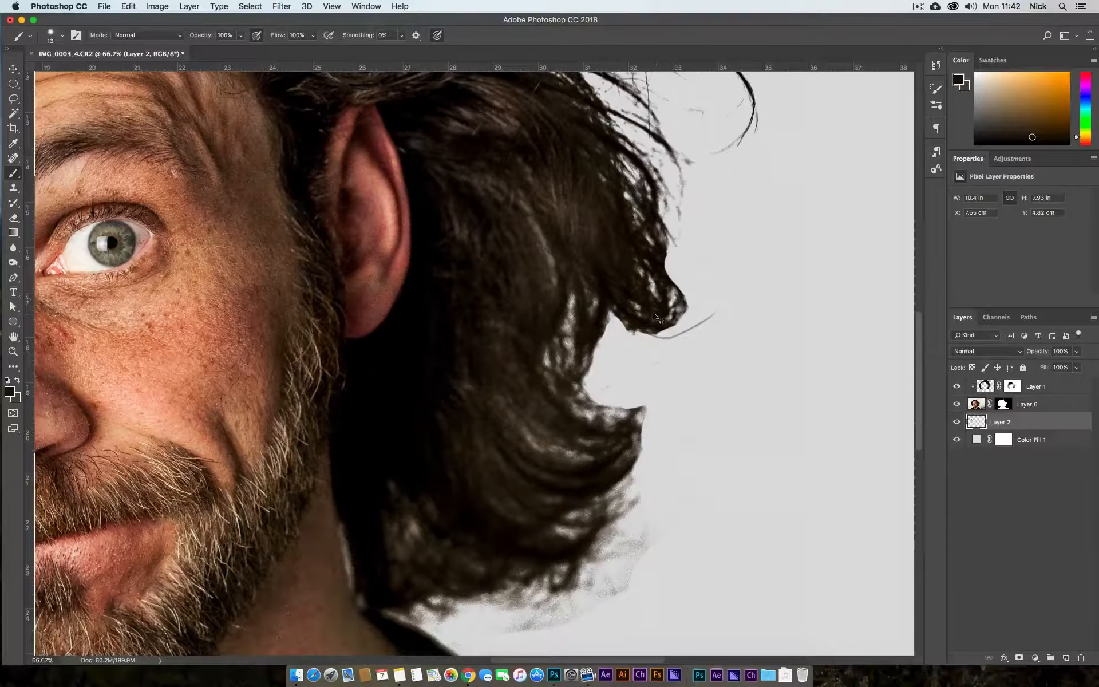
key("super+z")
left_click_drag(686, 316, 708, 294)
mouse_move(611, 313)
left_mouse_down()
mouse_move(645, 336)
mouse_move(631, 332)
mouse_move(677, 326)
mouse_move(695, 287)
left_mouse_up()
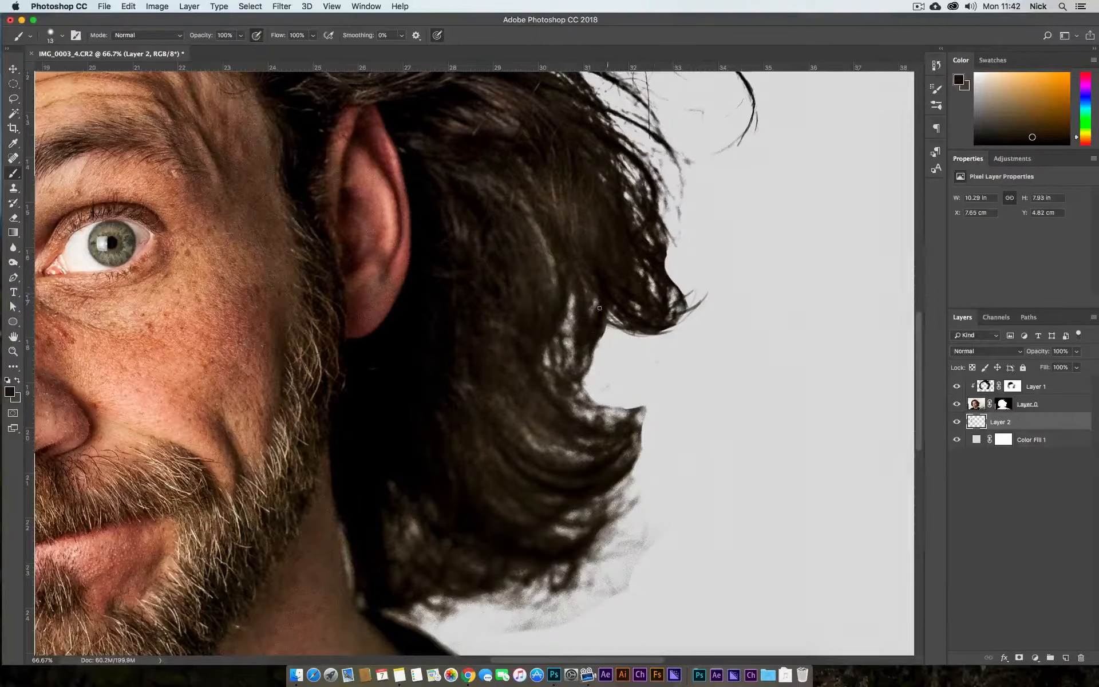
left_click_drag(600, 308, 690, 322)
left_click_drag(597, 324, 622, 337)
mouse_move(605, 408)
left_mouse_down()
mouse_move(651, 392)
mouse_move(664, 329)
left_mouse_up()
Paint black on Layer 0's mask to clear the faint residue along the lower hair edge above the shoulder.
left_click(1003, 404)
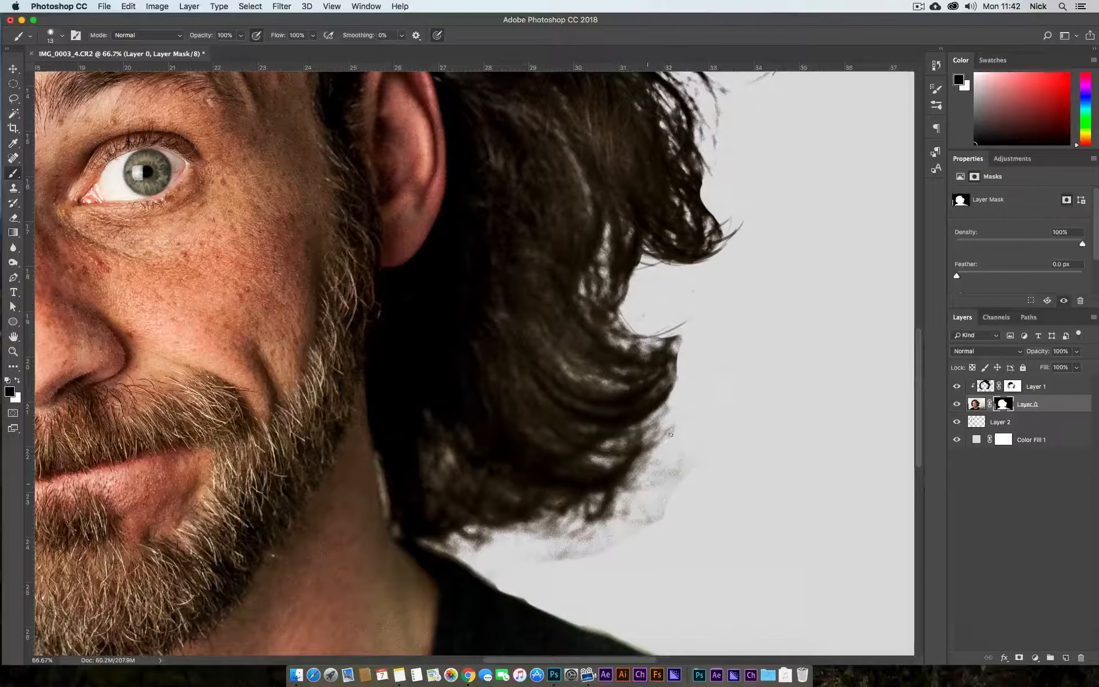
mouse_move(659, 461)
left_mouse_down()
mouse_move(632, 504)
mouse_move(647, 522)
left_mouse_up()
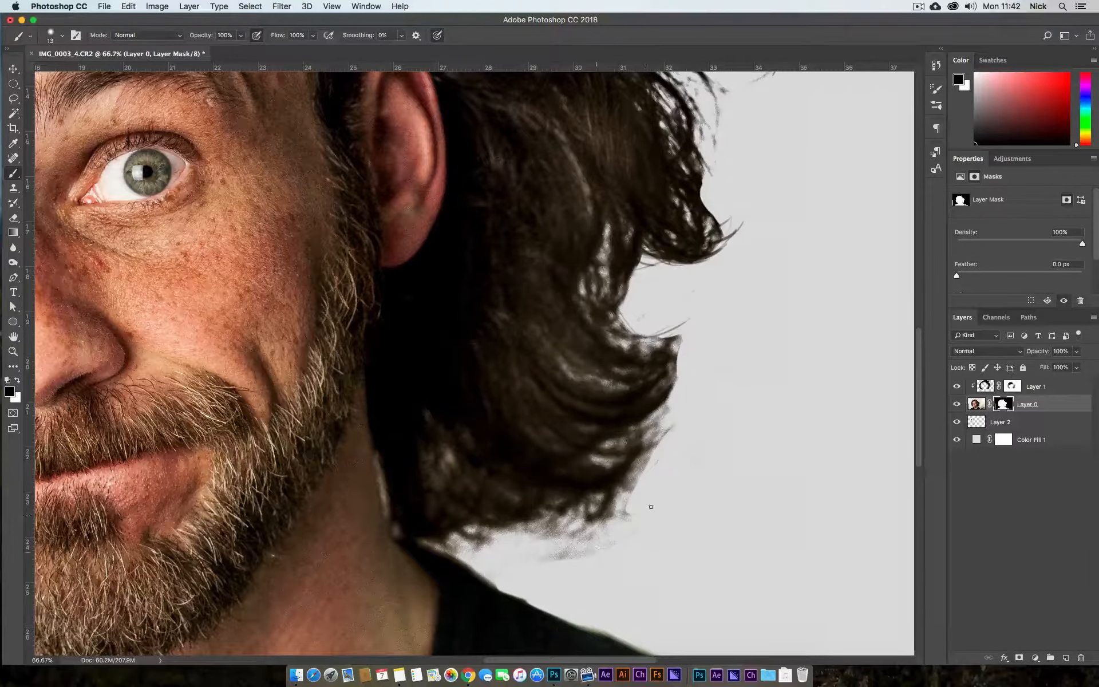
mouse_move(658, 480)
left_mouse_down()
mouse_move(646, 487)
mouse_move(670, 412)
mouse_move(620, 538)
mouse_move(498, 535)
mouse_move(497, 555)
mouse_move(466, 545)
left_mouse_up()
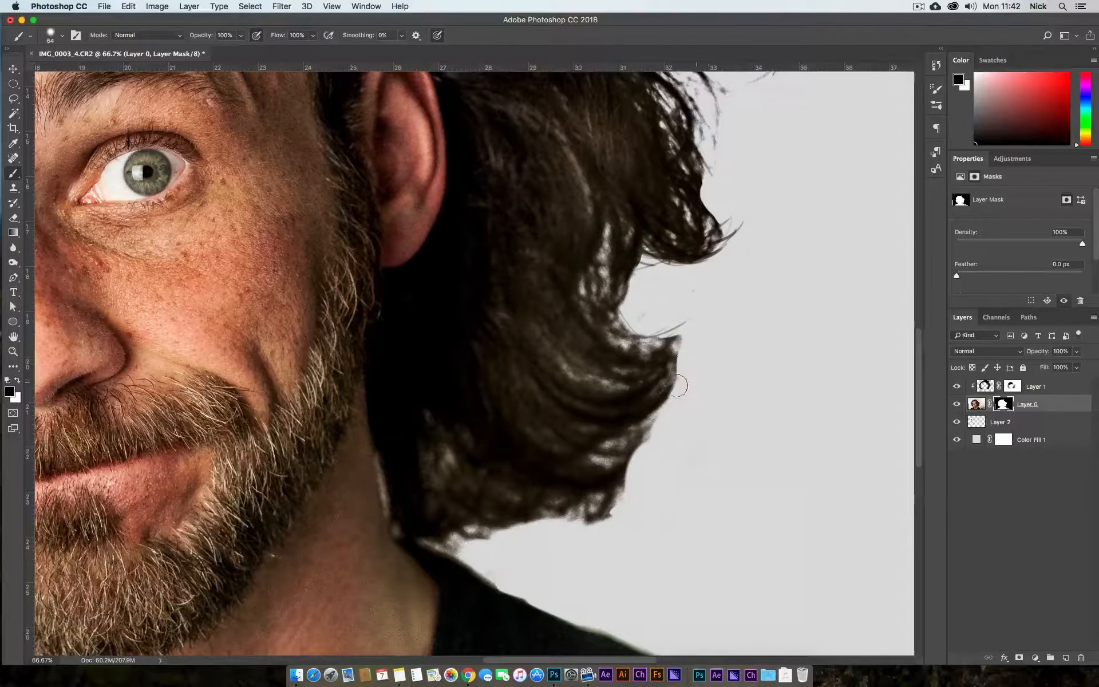
Paint white on Layer 0's mask to bring out a loose strand at the tip of the lower curl.
left_click_drag(664, 347, 710, 310)
key("x")
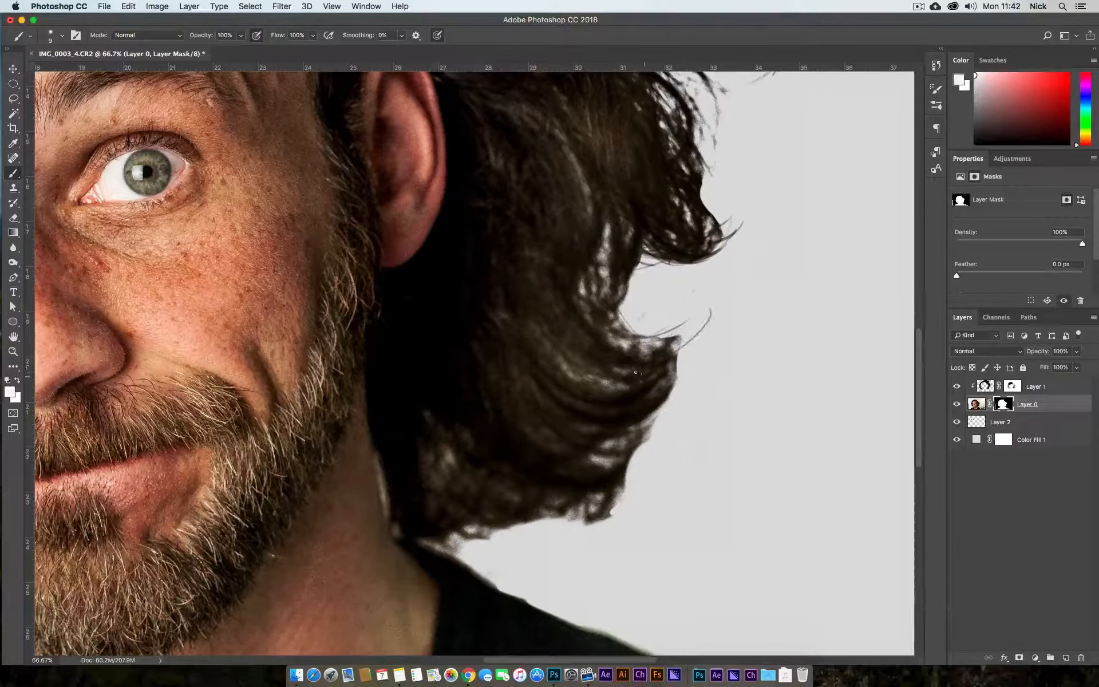